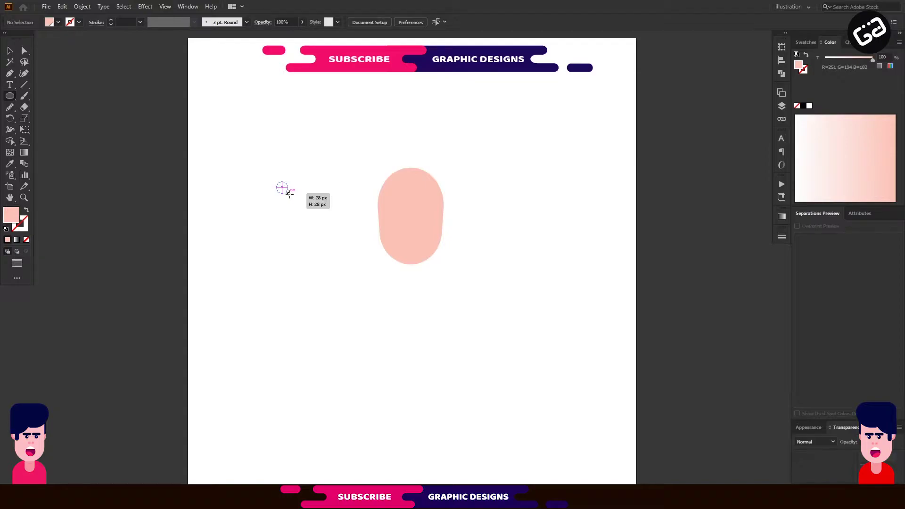
Fill the 106 px circle with a dark navy swatch and place it over the head's upper left side
{"action": "key", "text": "i"}
{"action": "left_click", "coordinate": [519, 61]}
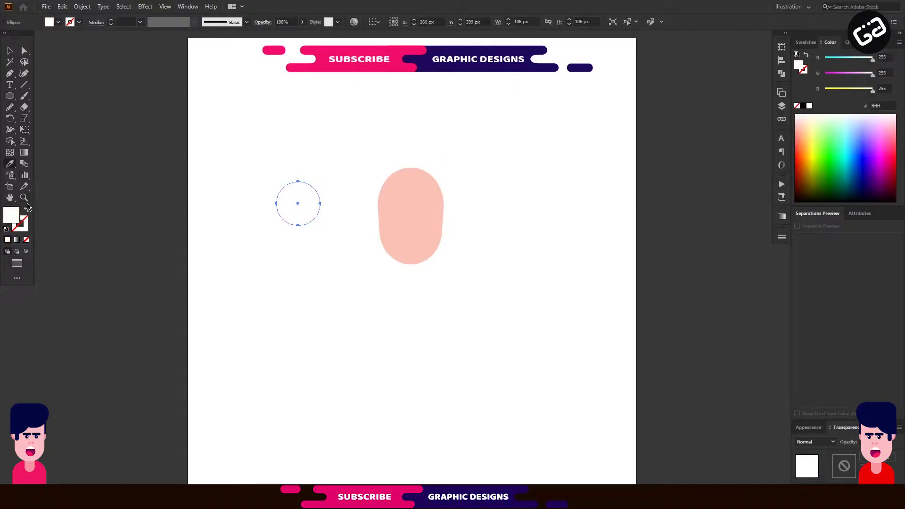
{"action": "left_click", "coordinate": [848, 42]}
{"action": "left_click", "coordinate": [856, 143]}
{"action": "left_click", "coordinate": [10, 51]}
{"action": "left_click", "coordinate": [99, 142]}
{"action": "left_click_drag", "start_coordinate": [295, 211], "coordinate": [389, 181]}
Draw a navy rectangle about 102 × 53 px across the forehead beside the circle and round its corner
{"action": "left_click_drag", "start_coordinate": [12, 96], "coordinate": [56, 94]}
{"action": "mouse_move", "coordinate": [400, 174]}
{"action": "left_mouse_down"}
{"action": "mouse_move", "coordinate": [420, 195]}
{"action": "mouse_move", "coordinate": [443, 196]}
{"action": "left_mouse_up"}
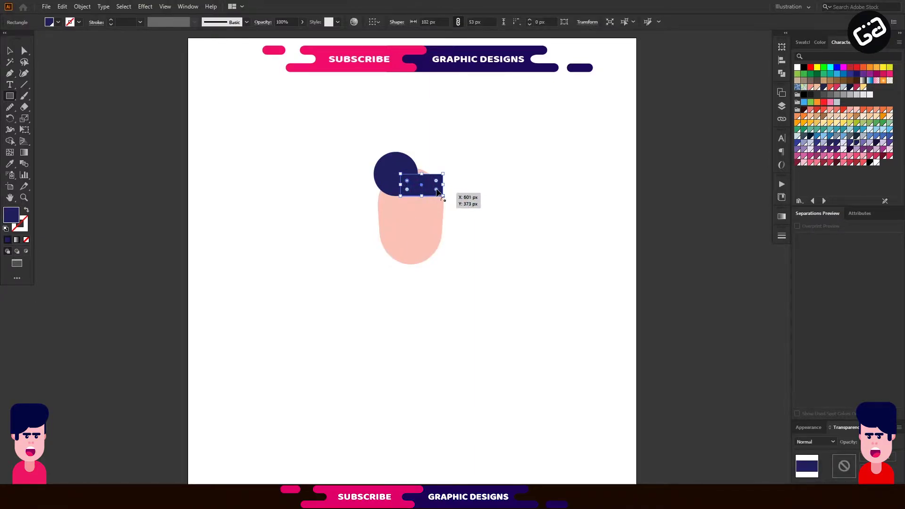
{"action": "mouse_move", "coordinate": [436, 190]}
{"action": "left_mouse_down"}
{"action": "mouse_move", "coordinate": [406, 187]}
{"action": "mouse_move", "coordinate": [424, 187]}
{"action": "left_mouse_up"}
{"action": "left_click", "coordinate": [9, 51]}
{"action": "left_click", "coordinate": [440, 279]}
Widen the navy forehead rectangle past the head's right edge and adjust its height as a fringe
{"action": "left_click", "coordinate": [416, 193]}
{"action": "mouse_move", "coordinate": [440, 185]}
{"action": "left_mouse_down"}
{"action": "mouse_move", "coordinate": [450, 186]}
{"action": "mouse_move", "coordinate": [426, 177]}
{"action": "left_mouse_up"}
{"action": "left_click", "coordinate": [499, 191]}
{"action": "left_click", "coordinate": [426, 189]}
{"action": "left_click", "coordinate": [426, 189]}
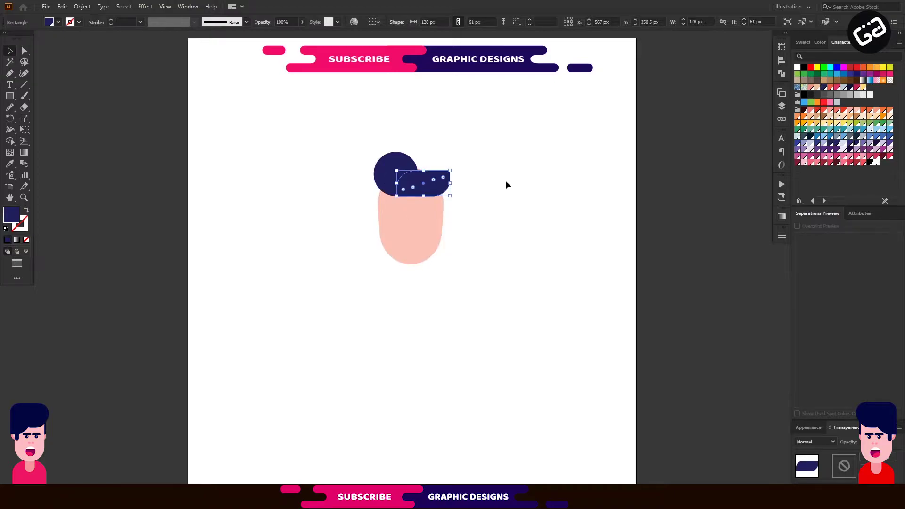
{"action": "left_click", "coordinate": [506, 180]}
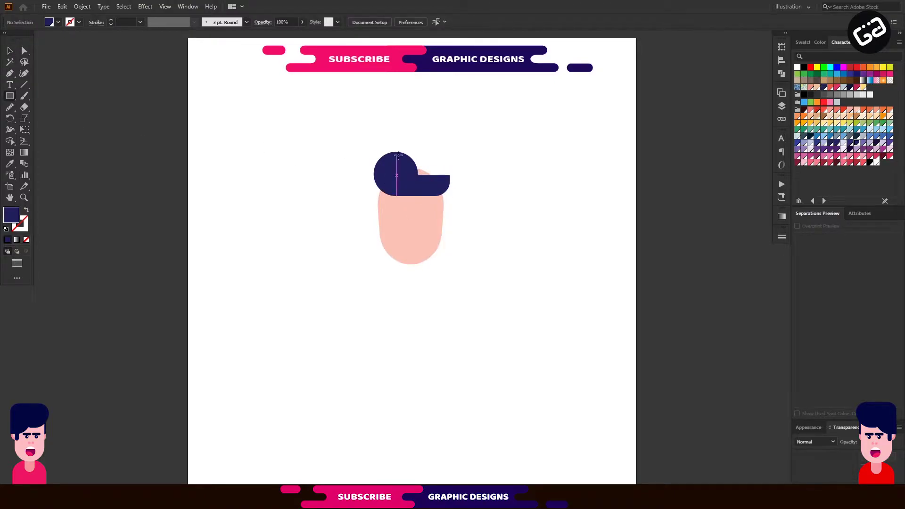
Draw a navy square about 106 × 106 px over the crown and round its upper right corner
{"action": "left_click_drag", "start_coordinate": [398, 152], "coordinate": [443, 196]}
{"action": "left_click_drag", "start_coordinate": [436, 159], "coordinate": [436, 197]}
{"action": "left_click", "coordinate": [11, 52]}
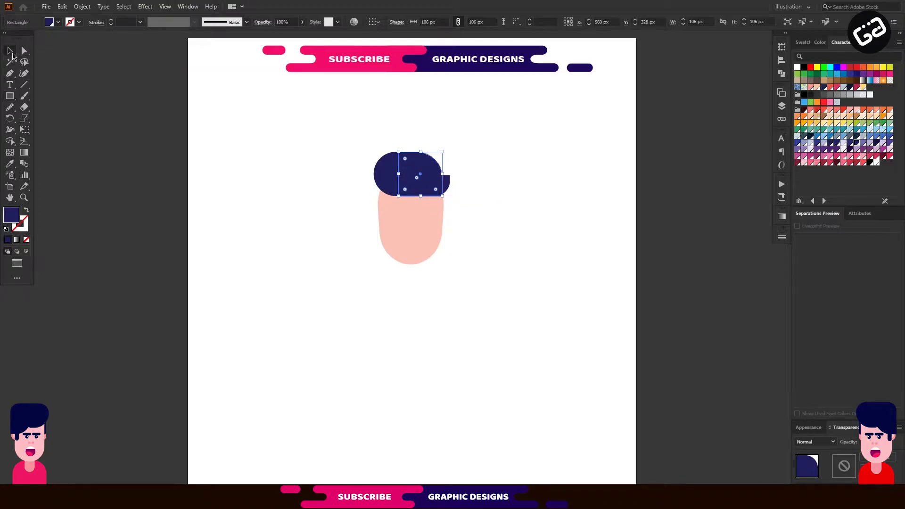
{"action": "left_click", "coordinate": [384, 228]}
{"action": "left_click", "coordinate": [507, 242]}
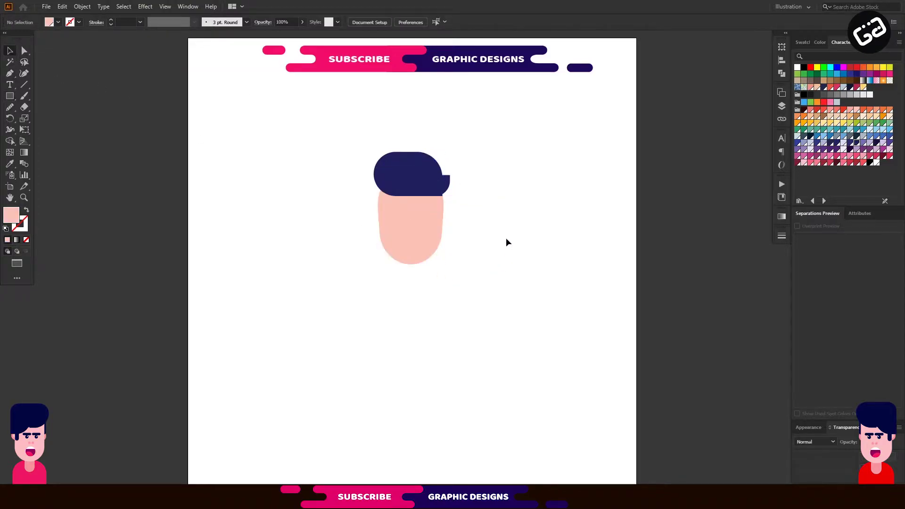
Shift the fringe shape slightly to the right so it sticks out further beyond the hair
{"action": "left_click", "coordinate": [446, 186]}
{"action": "left_click_drag", "start_coordinate": [455, 187], "coordinate": [455, 187]}
{"action": "left_click", "coordinate": [492, 199]}
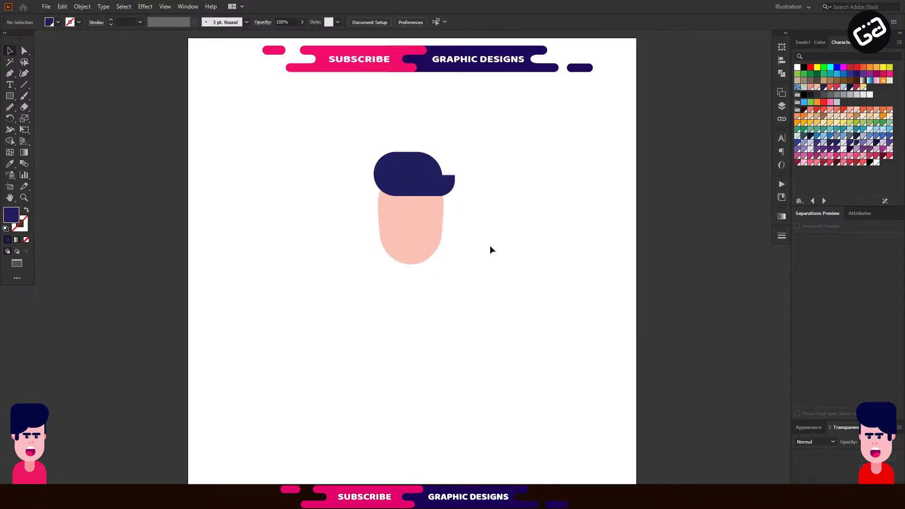
Draw a navy circle about 81 px wide at the left temple, send it to the back and tuck it under the hair
{"action": "left_click_drag", "start_coordinate": [10, 96], "coordinate": [38, 116]}
{"action": "left_click_drag", "start_coordinate": [357, 188], "coordinate": [391, 221]}
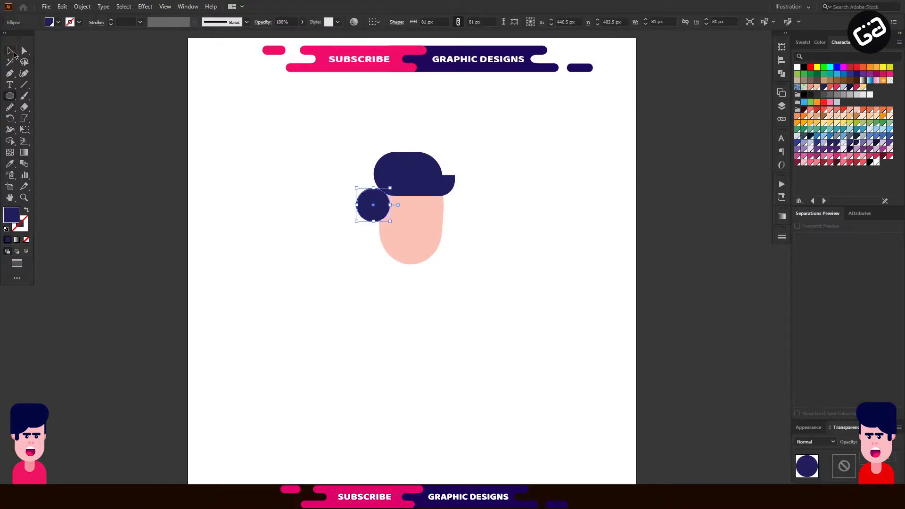
{"action": "left_click", "coordinate": [12, 53]}
{"action": "right_click", "coordinate": [378, 203]}
{"action": "mouse_move", "coordinate": [427, 360]}
{"action": "left_click", "coordinate": [491, 388]}
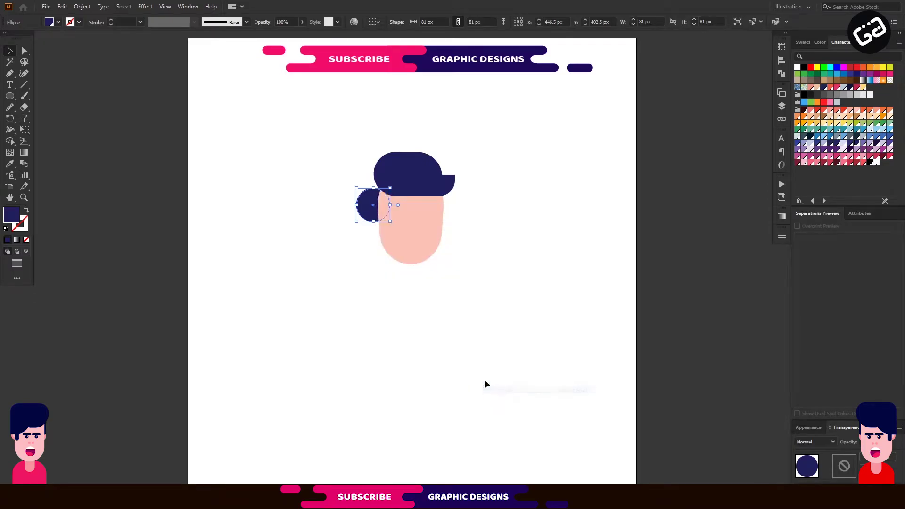
{"action": "left_click", "coordinate": [391, 289]}
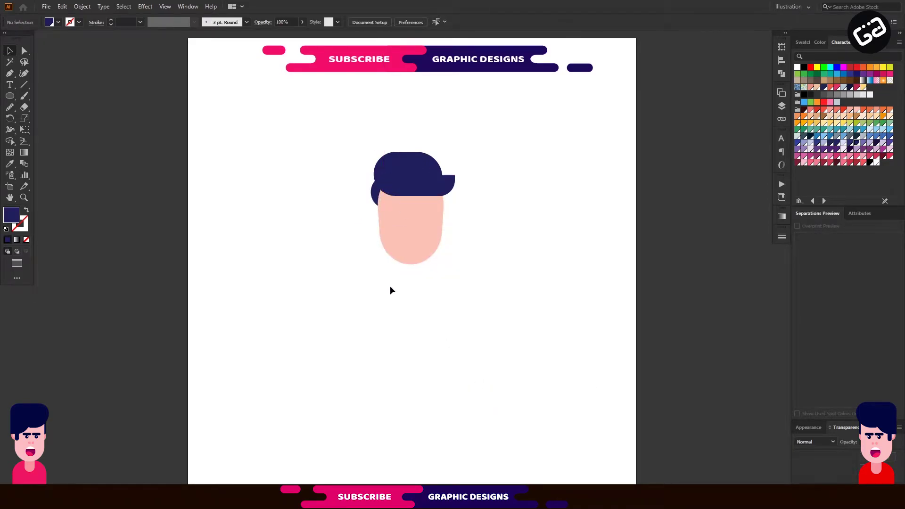
{"action": "left_click_drag", "start_coordinate": [376, 191], "coordinate": [379, 198]}
Enlarge the upper left hair circle outward to give the hair more volume
{"action": "left_click", "coordinate": [384, 172]}
{"action": "left_click_drag", "start_coordinate": [374, 152], "coordinate": [362, 147]}
{"action": "left_click", "coordinate": [323, 206]}
Duplicate the left temple circle to the right side of the head, behind the face
{"action": "left_click", "coordinate": [377, 198]}
{"action": "left_click_drag", "start_coordinate": [374, 199], "coordinate": [424, 204]}
{"action": "left_click", "coordinate": [363, 239]}
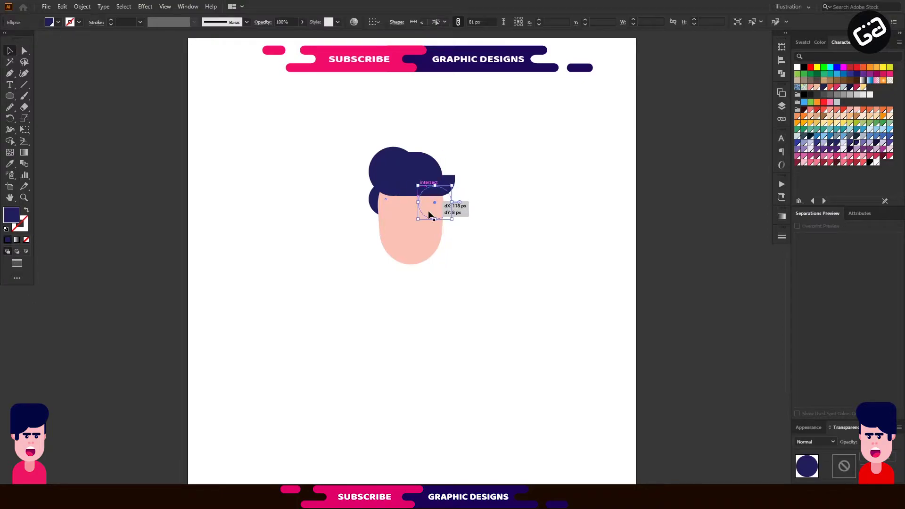
{"action": "left_click", "coordinate": [466, 223]}
Enlarge the left temple circle to about 100 px and reposition it beside the face under the hair
{"action": "left_click", "coordinate": [374, 202]}
{"action": "left_click_drag", "start_coordinate": [368, 216], "coordinate": [369, 224]}
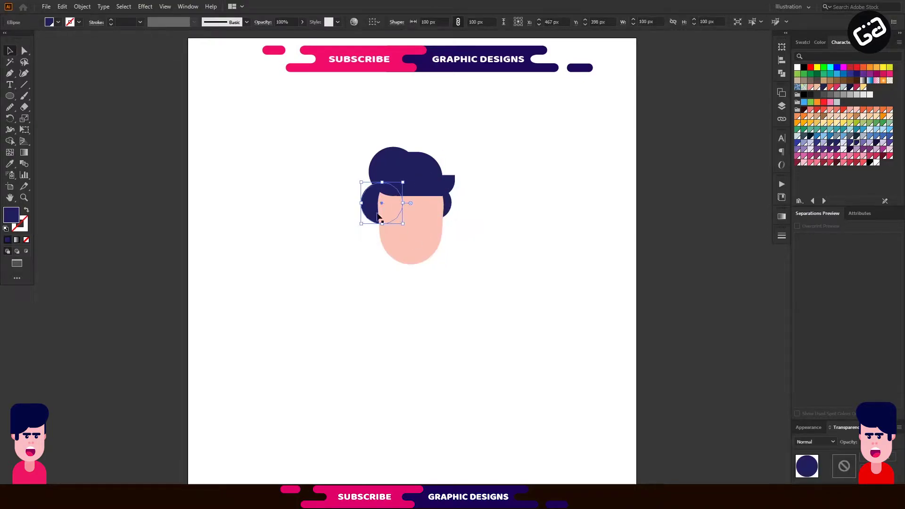
{"action": "left_click", "coordinate": [321, 228]}
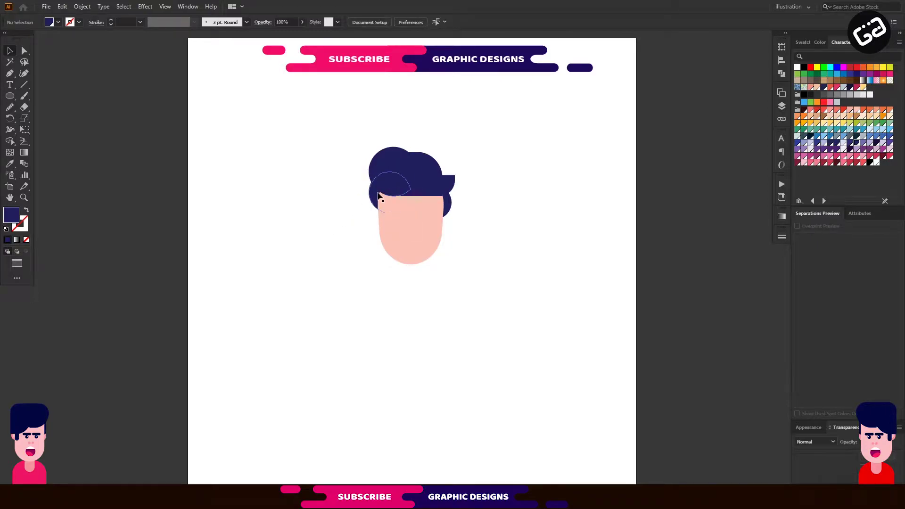
{"action": "left_click", "coordinate": [379, 190]}
{"action": "left_click_drag", "start_coordinate": [374, 200], "coordinate": [375, 203]}
{"action": "left_click", "coordinate": [340, 226]}
Draw a navy circle about 22 px wide as an eye and duplicate it so the face has two eyes
{"action": "left_click", "coordinate": [10, 96]}
{"action": "left_click_drag", "start_coordinate": [275, 219], "coordinate": [281, 225]}
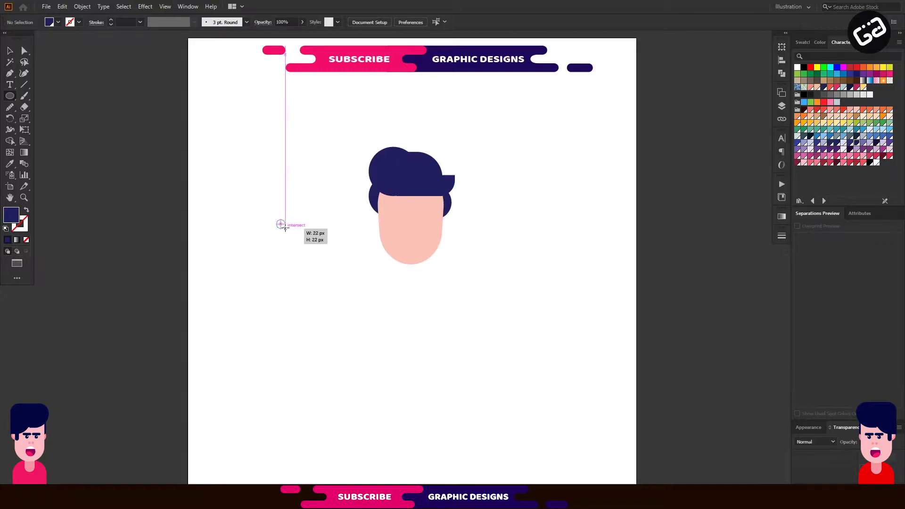
{"action": "left_click", "coordinate": [10, 51]}
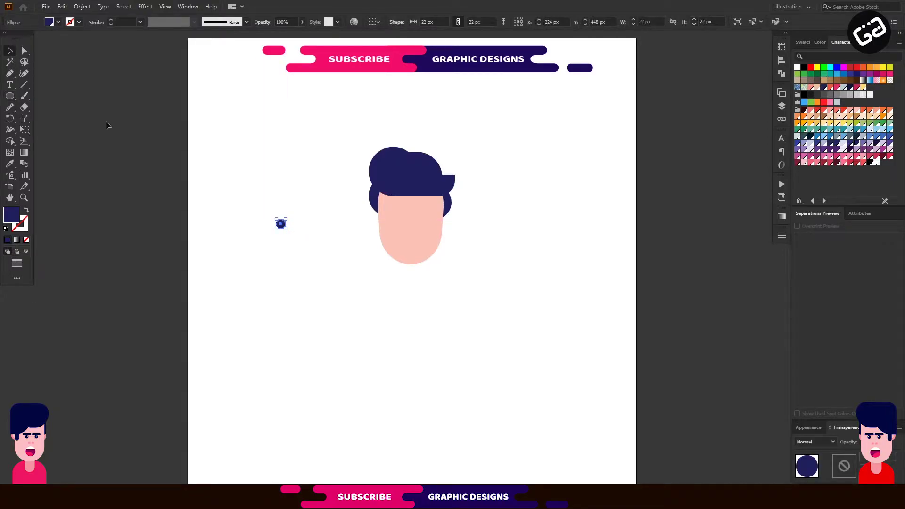
{"action": "left_click_drag", "start_coordinate": [290, 225], "coordinate": [426, 217]}
{"action": "left_click", "coordinate": [457, 228]}
{"action": "left_click", "coordinate": [477, 218]}
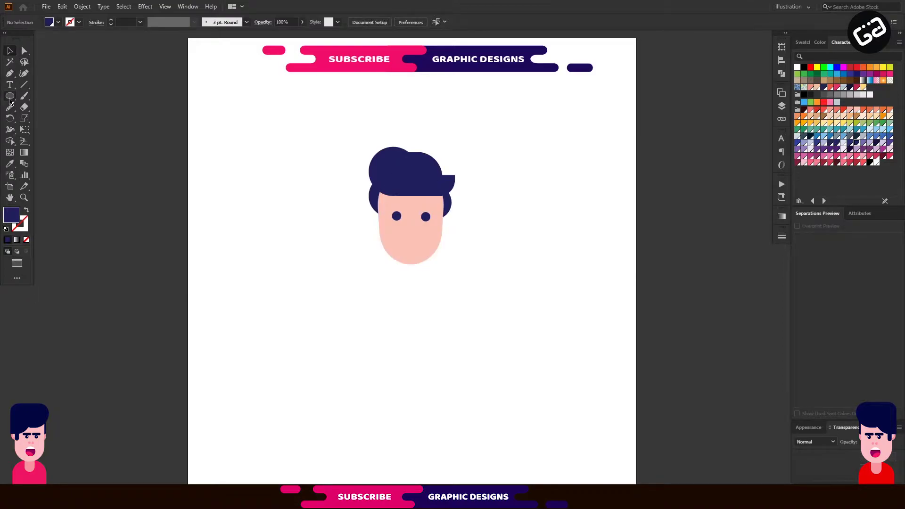
Draw a navy rectangle about 58 × 14 px and round its ends fully with a 7 px corner radius
{"action": "left_click_drag", "start_coordinate": [10, 101], "coordinate": [46, 97]}
{"action": "left_click_drag", "start_coordinate": [249, 194], "coordinate": [275, 200]}
{"action": "scroll", "coordinate": [256, 199], "scroll_direction": "up", "scroll_amount": 3}
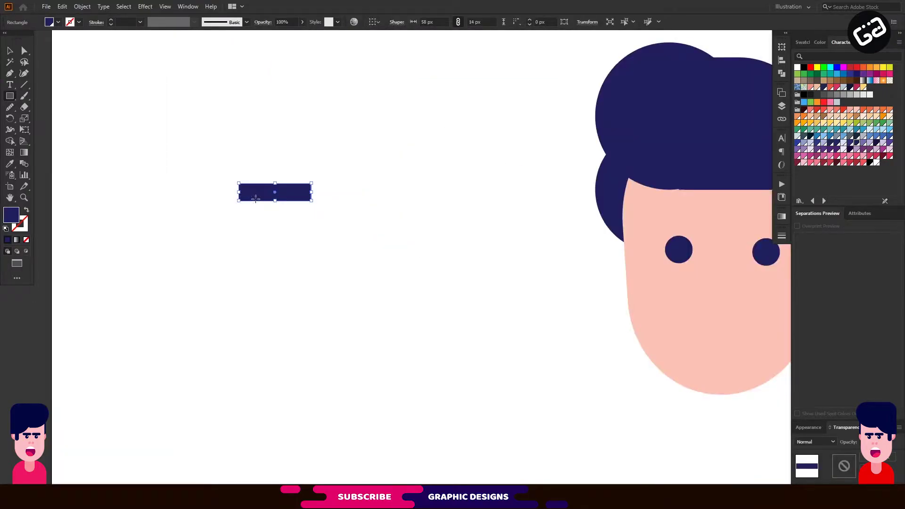
{"action": "key", "text": "a"}
{"action": "left_click_drag", "start_coordinate": [247, 192], "coordinate": [276, 211]}
{"action": "left_click", "coordinate": [6, 52]}
{"action": "scroll", "coordinate": [318, 220], "scroll_direction": "down", "scroll_amount": 3}
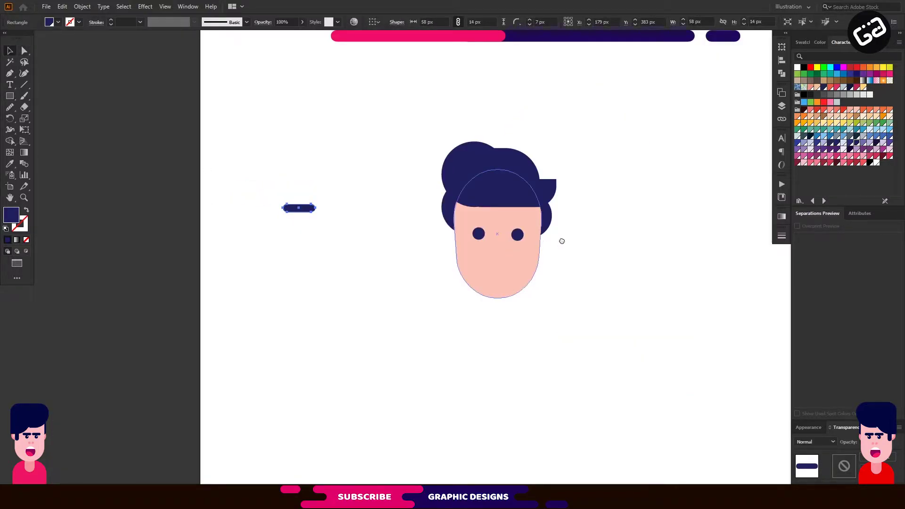
Move the rounded bar above the left eye as an eyebrow and shrink it to about 41 × 7.5 px
{"action": "left_click_drag", "start_coordinate": [562, 240], "coordinate": [505, 239]}
{"action": "left_click_drag", "start_coordinate": [250, 212], "coordinate": [428, 216]}
{"action": "scroll", "coordinate": [436, 218], "scroll_direction": "up", "scroll_amount": 5}
{"action": "mouse_move", "coordinate": [366, 207]}
{"action": "left_mouse_down"}
{"action": "mouse_move", "coordinate": [388, 211]}
{"action": "mouse_move", "coordinate": [379, 210]}
{"action": "left_mouse_up"}
{"action": "key", "text": "a"}
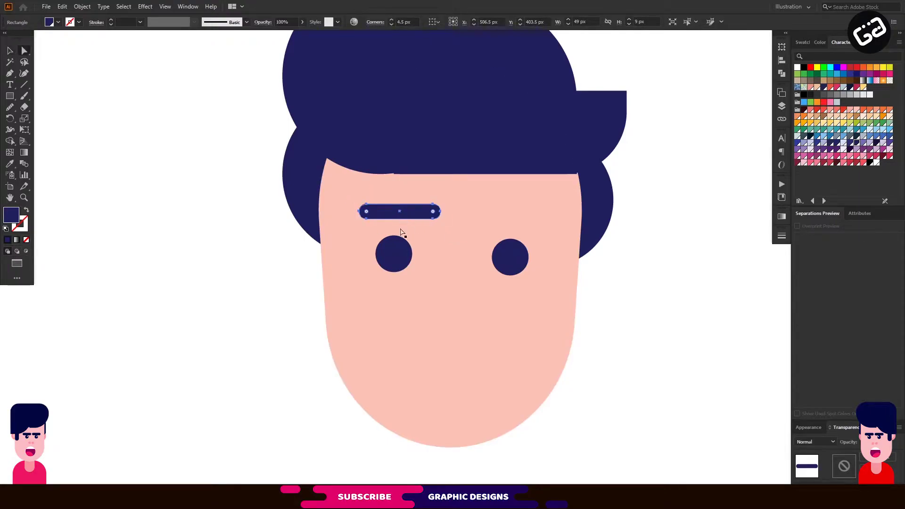
{"action": "left_click", "coordinate": [253, 261]}
{"action": "key", "text": "v"}
{"action": "left_click_drag", "start_coordinate": [395, 217], "coordinate": [422, 216]}
Duplicate the left eyebrow horizontally to sit above the right eye
{"action": "left_click_drag", "start_coordinate": [392, 215], "coordinate": [518, 220]}
{"action": "left_click", "coordinate": [319, 256]}
{"action": "left_click", "coordinate": [654, 278]}
Align each eyebrow and the eye beneath it on their horizontal centers
{"action": "left_click", "coordinate": [393, 256]}
{"action": "left_click", "coordinate": [396, 217], "text": "shift"}
{"action": "left_click", "coordinate": [404, 22]}
{"action": "left_click", "coordinate": [514, 261]}
{"action": "left_click", "coordinate": [513, 218], "text": "shift"}
{"action": "left_click", "coordinate": [404, 22]}
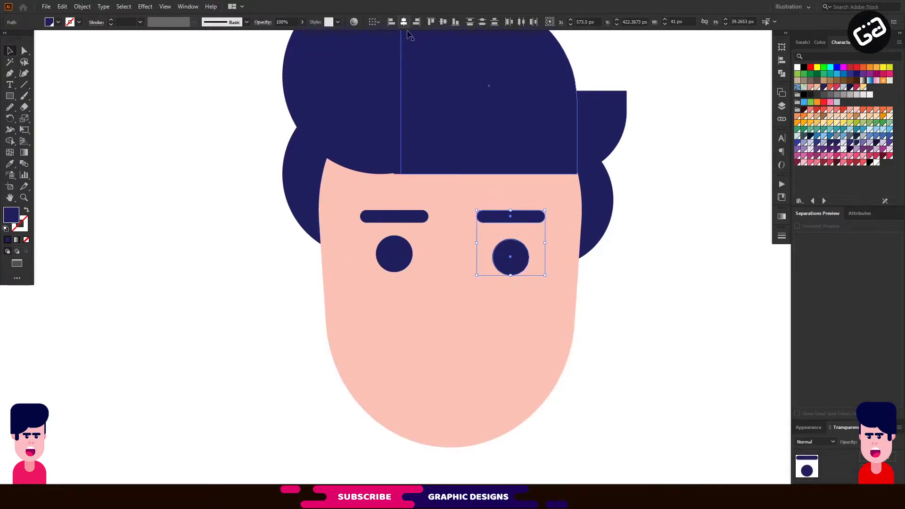
Group the two eye circles
{"action": "left_click", "coordinate": [396, 257]}
{"action": "left_click", "coordinate": [517, 266], "text": "shift"}
{"action": "key", "text": "ctrl+g"}
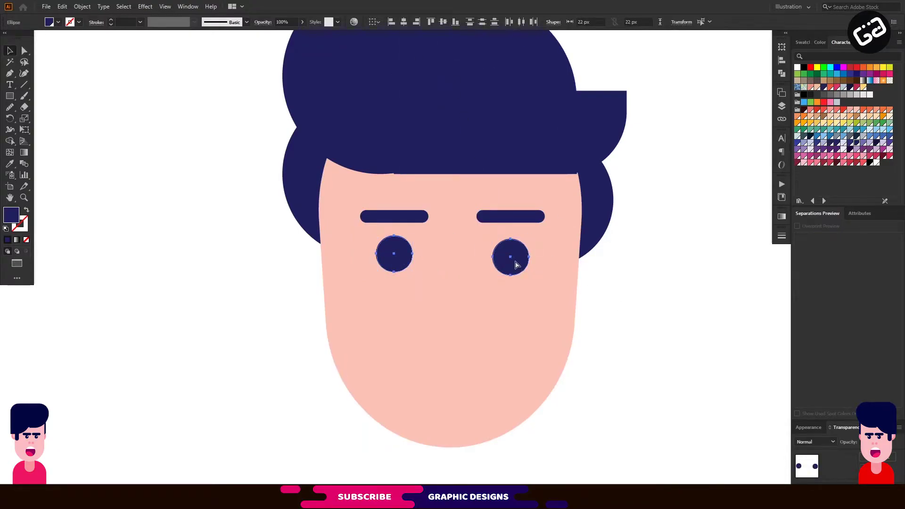
{"action": "left_click", "coordinate": [399, 218]}
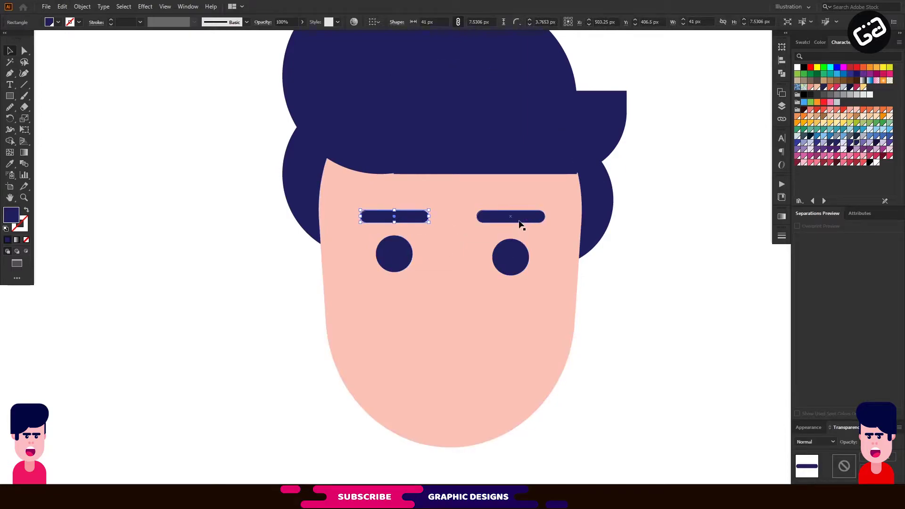
{"action": "left_click", "coordinate": [517, 217], "text": "shift"}
{"action": "left_click", "coordinate": [201, 231]}
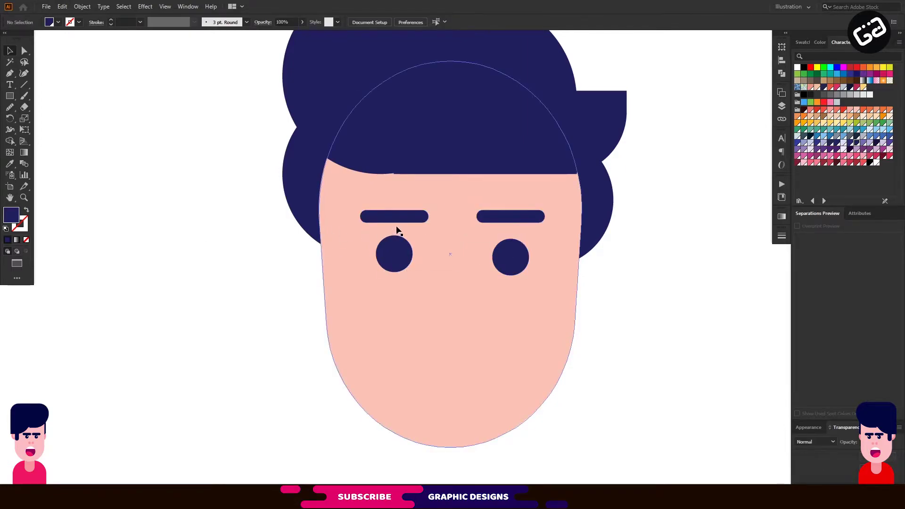
Copy the left eyebrow in place and scale the copy down from its center to about 11.5 × 3 px
{"action": "left_click", "coordinate": [400, 220]}
{"action": "key", "text": "a"}
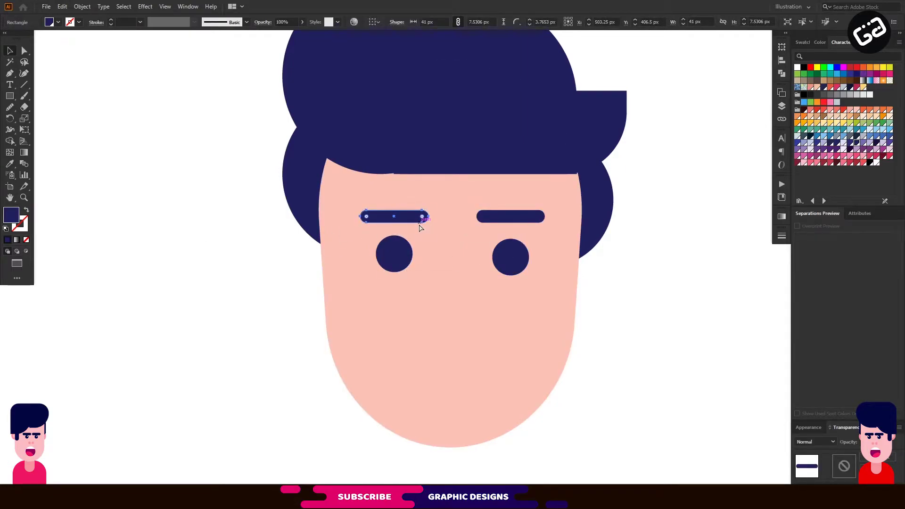
{"action": "key", "text": "v"}
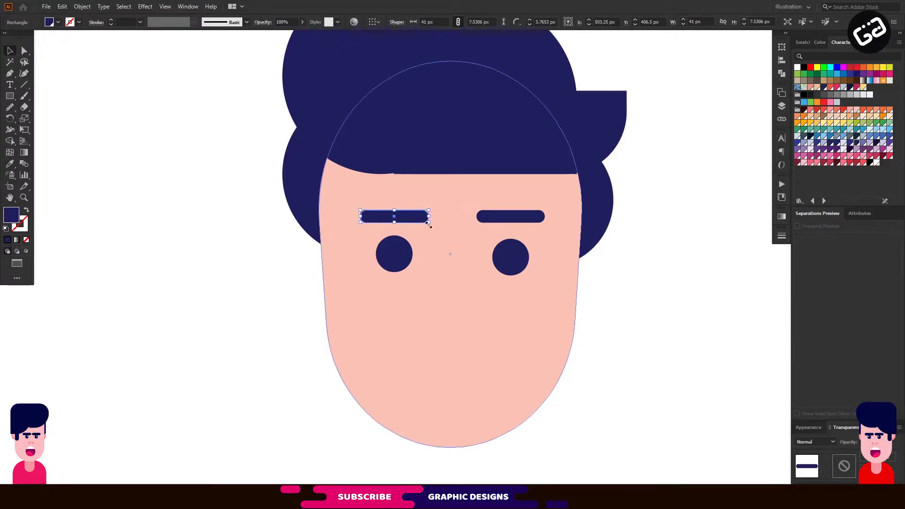
{"action": "left_click_drag", "start_coordinate": [430, 224], "coordinate": [404, 218]}
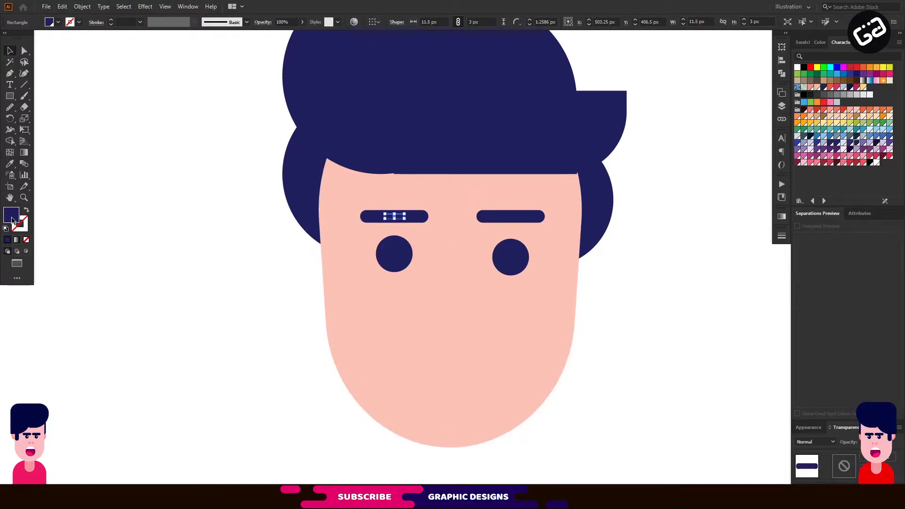
Fill the small bar inside the left eyebrow with the lighter blue #4d4dba
{"action": "double_click", "coordinate": [12, 216]}
{"action": "left_click", "coordinate": [405, 222]}
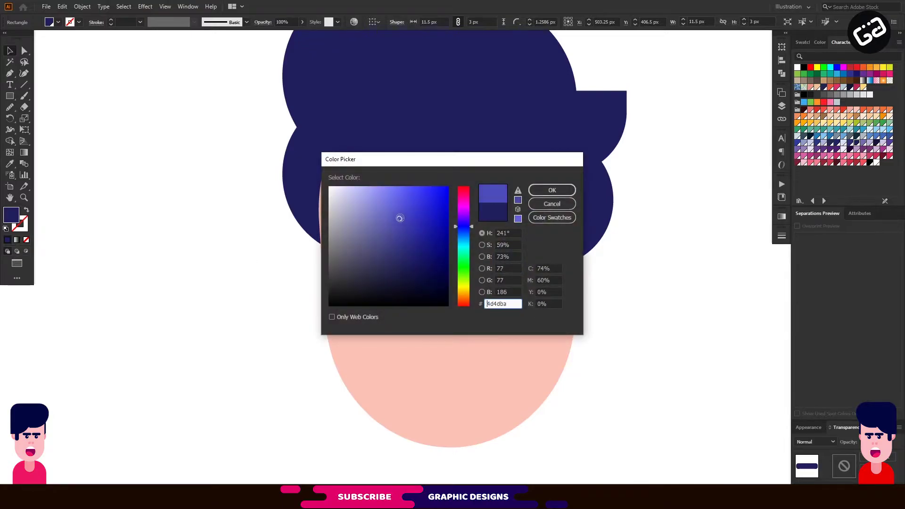
{"action": "left_click", "coordinate": [552, 190]}
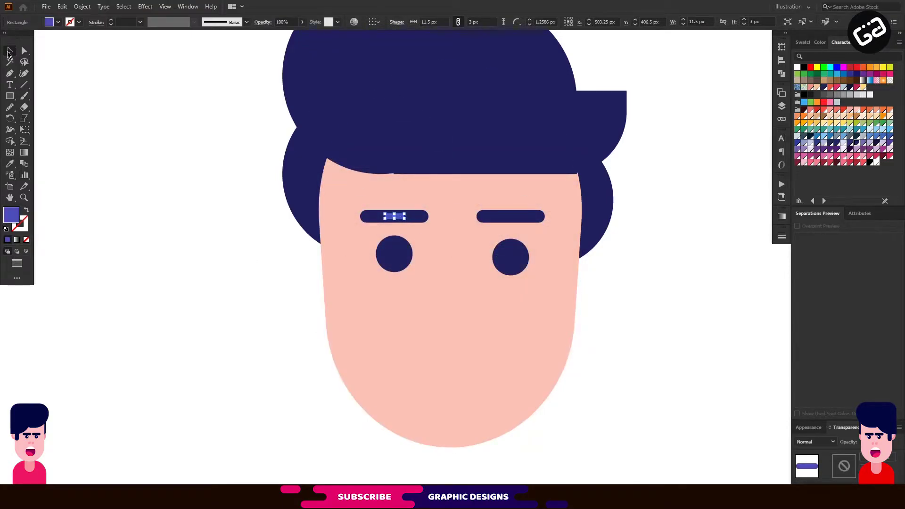
{"action": "left_click", "coordinate": [140, 157]}
Move the light blue highlight toward the upper left end of the left eyebrow
{"action": "scroll", "coordinate": [398, 213], "scroll_direction": "up", "scroll_amount": 5}
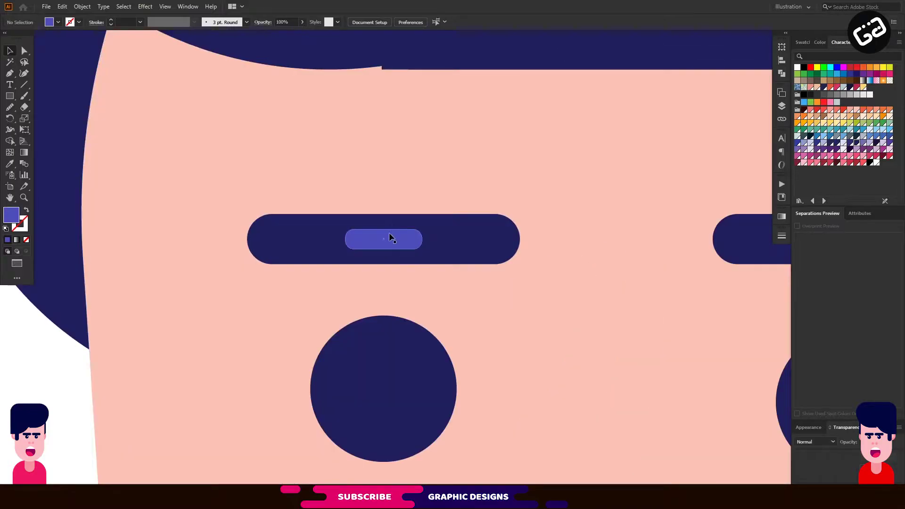
{"action": "left_click", "coordinate": [393, 242]}
{"action": "left_click_drag", "start_coordinate": [393, 241], "coordinate": [333, 237]}
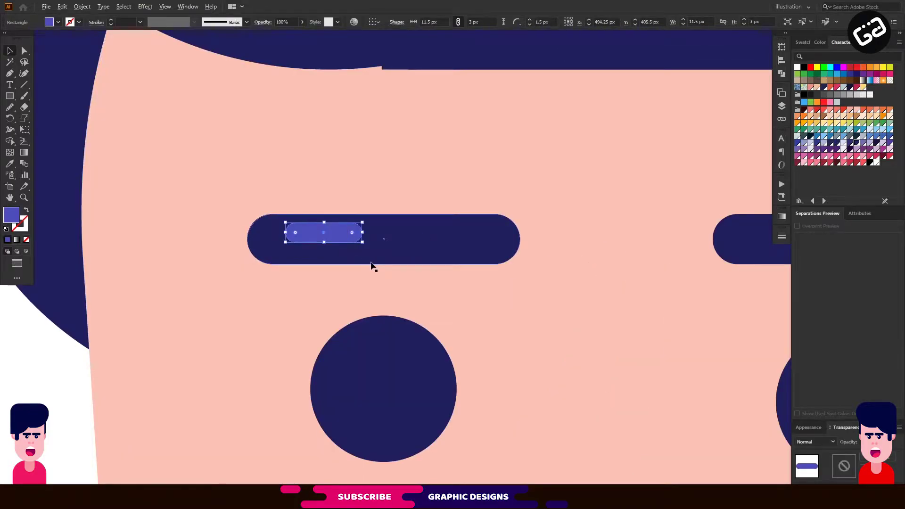
{"action": "scroll", "coordinate": [396, 269], "scroll_direction": "down", "scroll_amount": 4}
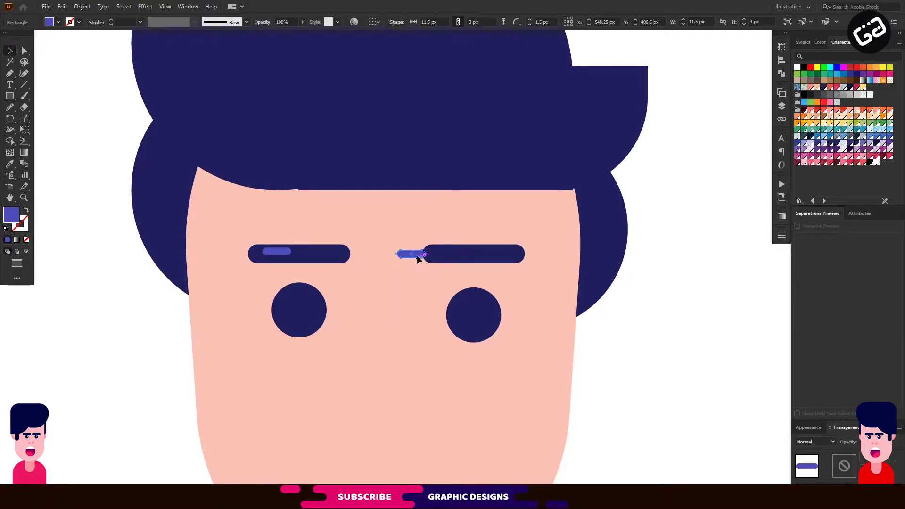
Bring the copied light blue highlight to the front and move it onto the right eyebrow
{"action": "right_click", "coordinate": [417, 258]}
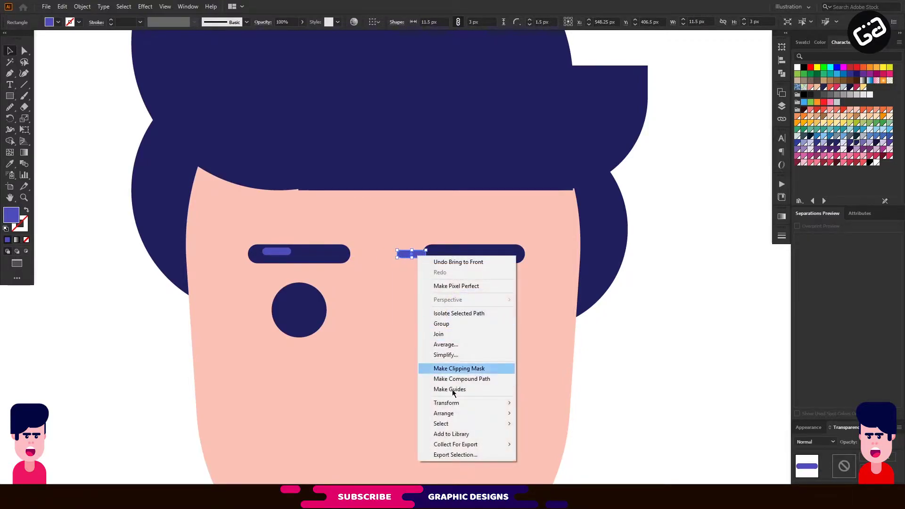
{"action": "mouse_move", "coordinate": [469, 413]}
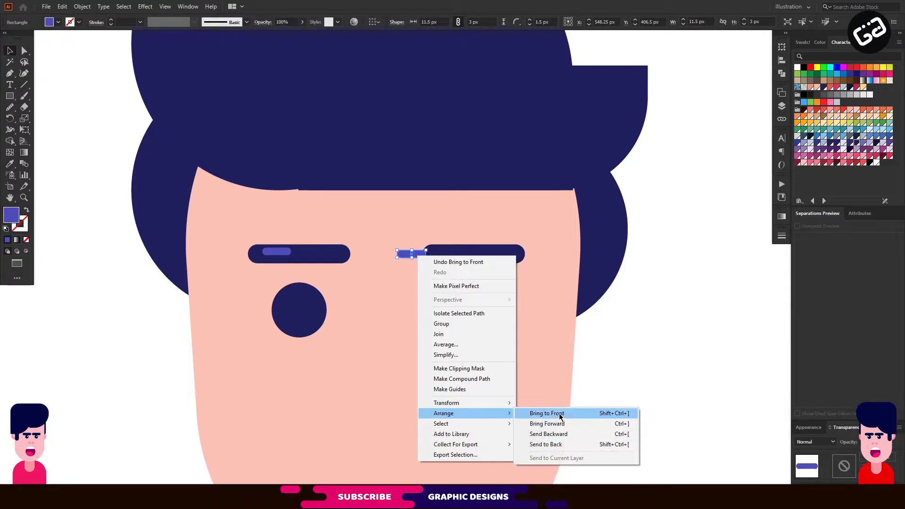
{"action": "left_click", "coordinate": [547, 413]}
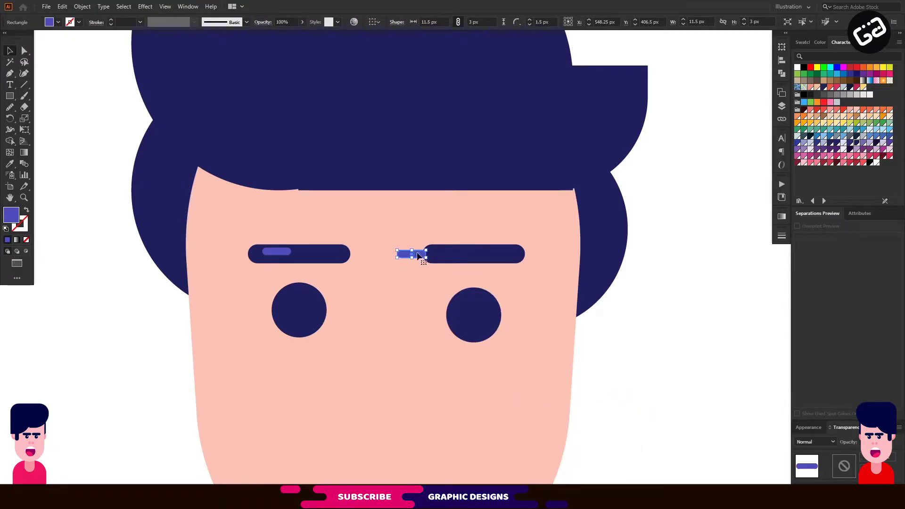
{"action": "left_click_drag", "start_coordinate": [418, 255], "coordinate": [465, 255]}
{"action": "left_click", "coordinate": [617, 337]}
{"action": "scroll", "coordinate": [433, 301], "scroll_direction": "down", "scroll_amount": 6}
{"action": "scroll", "coordinate": [448, 304], "scroll_direction": "up", "scroll_amount": 2}
{"action": "scroll", "coordinate": [458, 297], "scroll_direction": "up", "scroll_amount": 2}
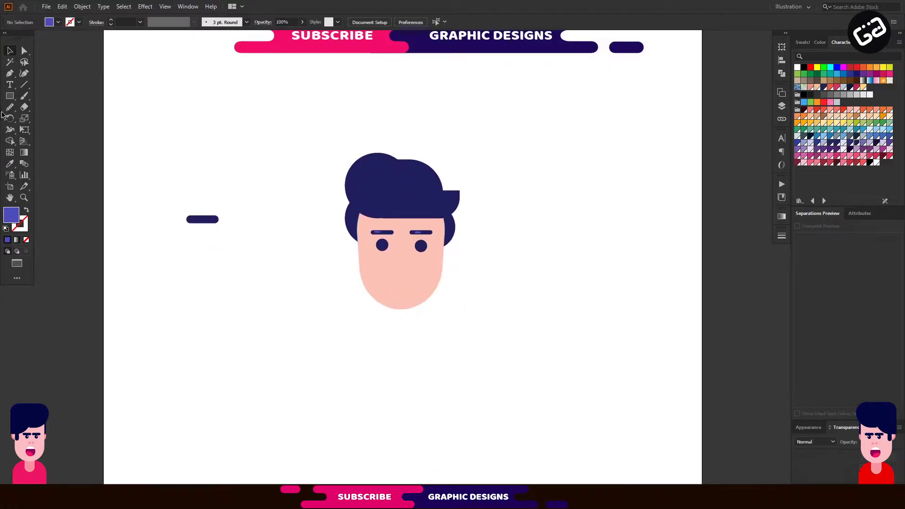
Draw a circle of about 36 px beside the head and fill it with a slightly darker pink than the face
{"action": "left_click_drag", "start_coordinate": [10, 96], "coordinate": [40, 122]}
{"action": "left_click_drag", "start_coordinate": [257, 234], "coordinate": [278, 254]}
{"action": "key", "text": "i"}
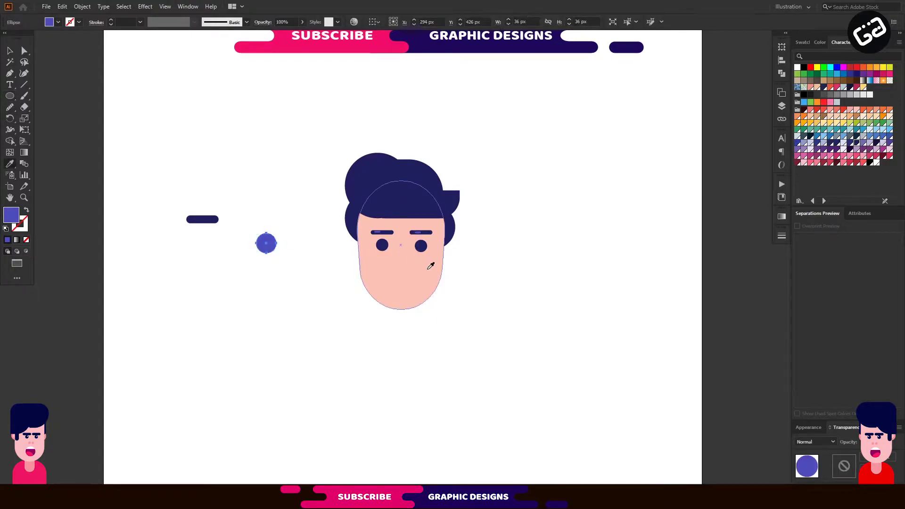
{"action": "left_click", "coordinate": [434, 268]}
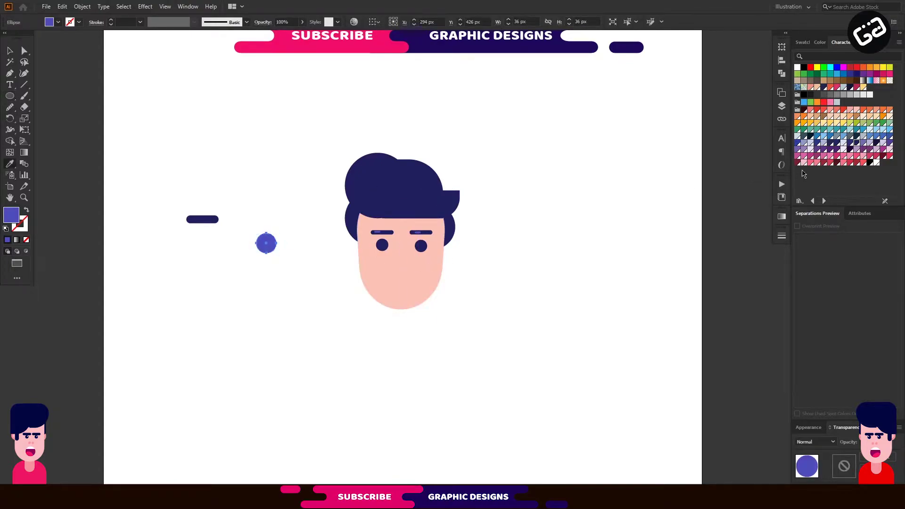
{"action": "left_click", "coordinate": [851, 110]}
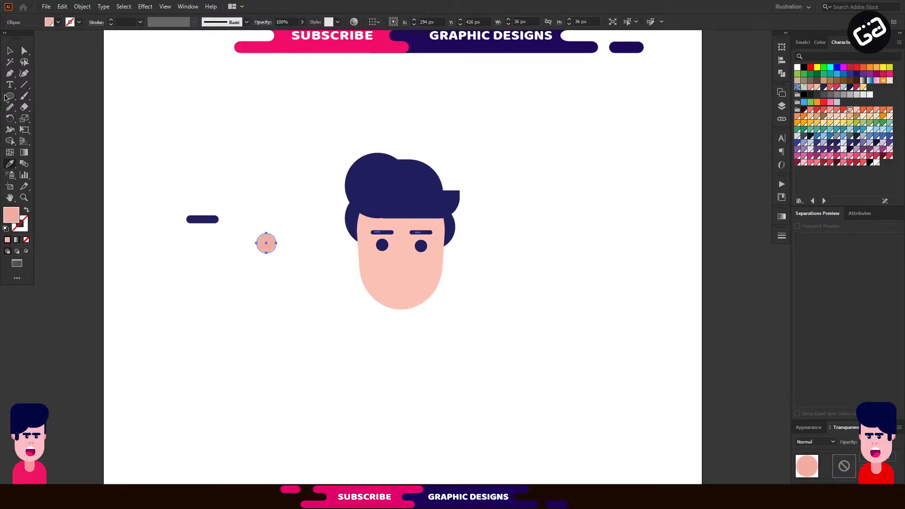
Add a concentric copy of the ear circle scaled down to about 16 px and fill it with a darker coral swatch
{"action": "key", "text": "v"}
{"action": "key", "text": "i"}
{"action": "key", "text": "alt+v"}
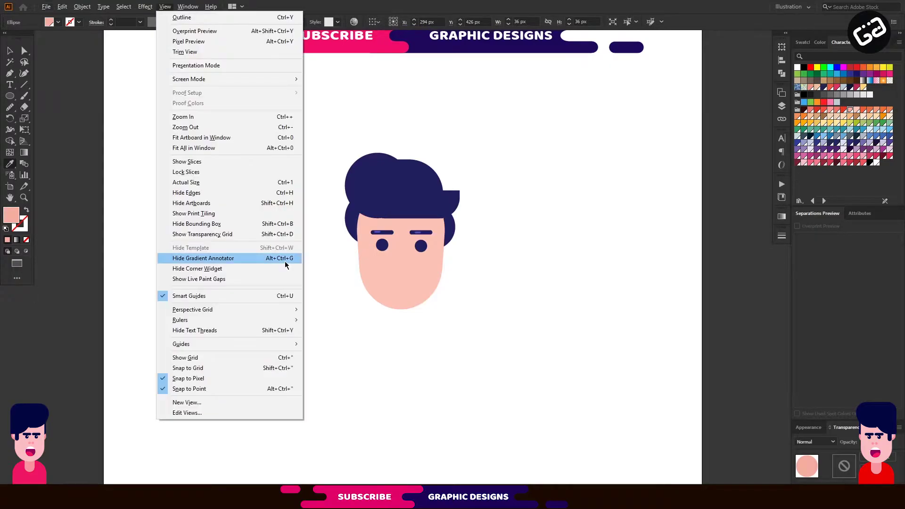
{"action": "left_click", "coordinate": [323, 290]}
{"action": "key", "text": "v"}
{"action": "left_click_drag", "start_coordinate": [278, 254], "coordinate": [273, 247]}
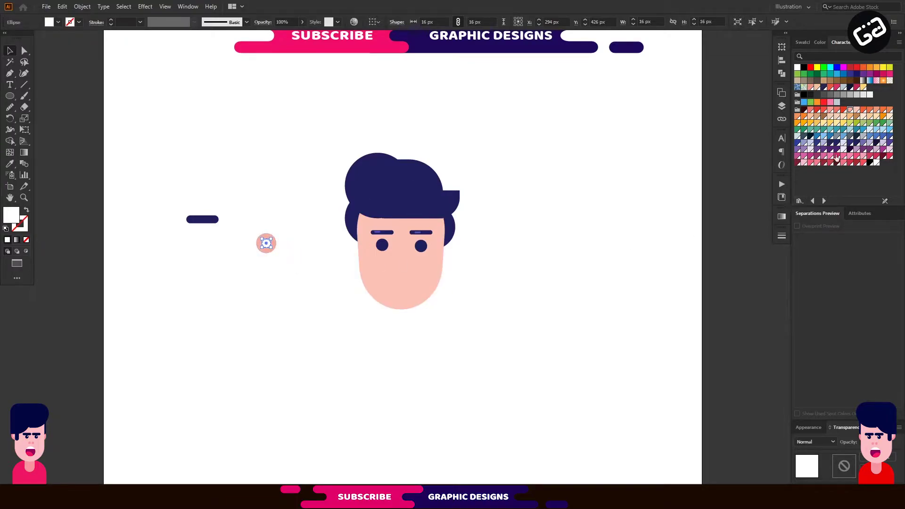
{"action": "left_click", "coordinate": [838, 111]}
Group the two ear circles and place the ear behind the left edge of the face at eye level
{"action": "left_click_drag", "start_coordinate": [296, 220], "coordinate": [244, 260]}
{"action": "key", "text": "ctrl+g"}
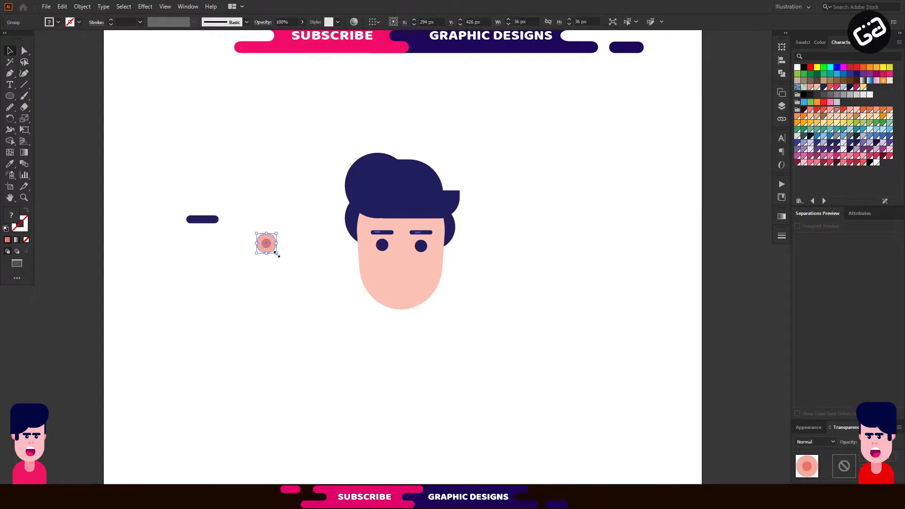
{"action": "left_click_drag", "start_coordinate": [267, 244], "coordinate": [358, 241]}
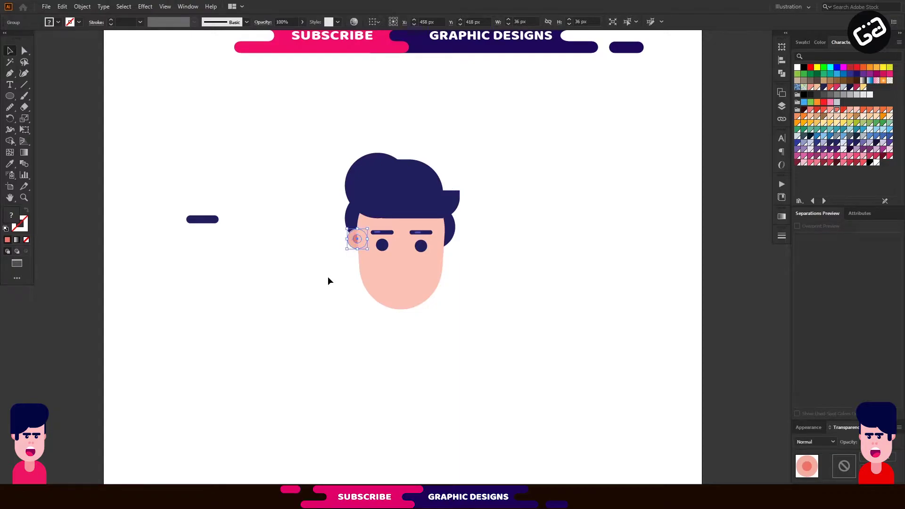
{"action": "key", "text": "Left"}
{"action": "key", "text": "Up"}
{"action": "left_click", "coordinate": [329, 279]}
Copy the ear to the right side of the face and nudge it up level with the left ear
{"action": "left_click_drag", "start_coordinate": [351, 242], "coordinate": [444, 247]}
{"action": "left_click", "coordinate": [488, 254]}
{"action": "left_click", "coordinate": [449, 244]}
{"action": "key", "text": "Up"}
{"action": "key", "text": "Up"}
{"action": "key", "text": "Up"}
{"action": "key", "text": "Up"}
{"action": "key", "text": "Up"}
{"action": "key", "text": "Up"}
Shift the back hair circle behind the right ear slightly upward and outward
{"action": "left_click", "coordinate": [479, 239]}
{"action": "left_click_drag", "start_coordinate": [452, 235], "coordinate": [458, 254]}
{"action": "left_click", "coordinate": [468, 226]}
{"action": "left_click", "coordinate": [455, 226]}
{"action": "mouse_move", "coordinate": [448, 223]}
{"action": "left_mouse_down"}
{"action": "mouse_move", "coordinate": [443, 213]}
{"action": "mouse_move", "coordinate": [454, 220]}
{"action": "left_mouse_up"}
{"action": "left_click", "coordinate": [490, 240]}
{"action": "left_click", "coordinate": [482, 236]}
Adjust the size of the left back hair circle and shift it slightly inward behind the left ear
{"action": "left_click", "coordinate": [357, 205]}
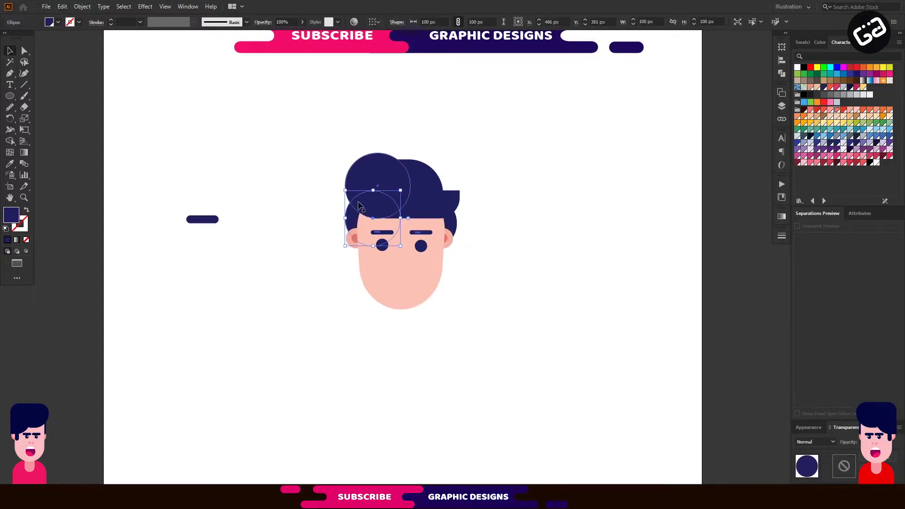
{"action": "left_click_drag", "start_coordinate": [346, 191], "coordinate": [338, 179]}
{"action": "left_click_drag", "start_coordinate": [348, 212], "coordinate": [360, 211]}
{"action": "left_click", "coordinate": [324, 224]}
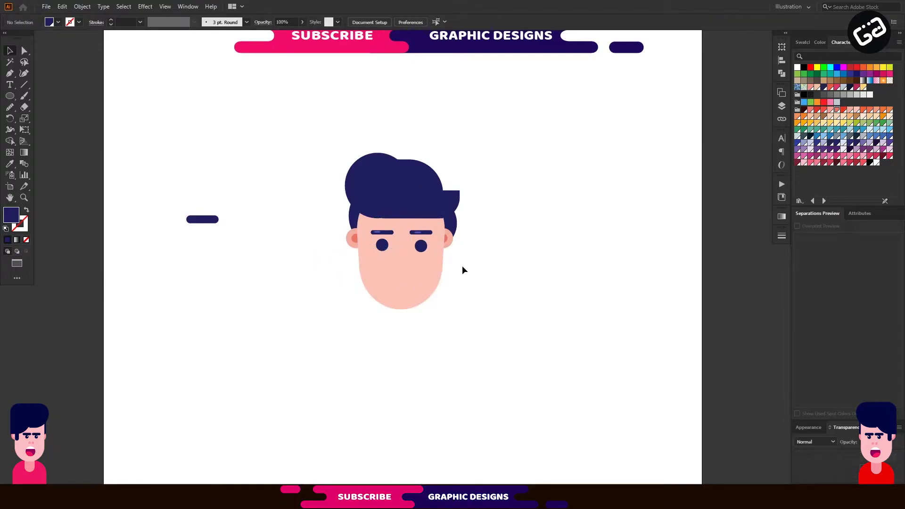
Draw a vertical rectangle of about 40 × 92 px, fully round its corners and fill it with salmon pink
{"action": "scroll", "coordinate": [463, 266], "scroll_direction": "down", "scroll_amount": 3}
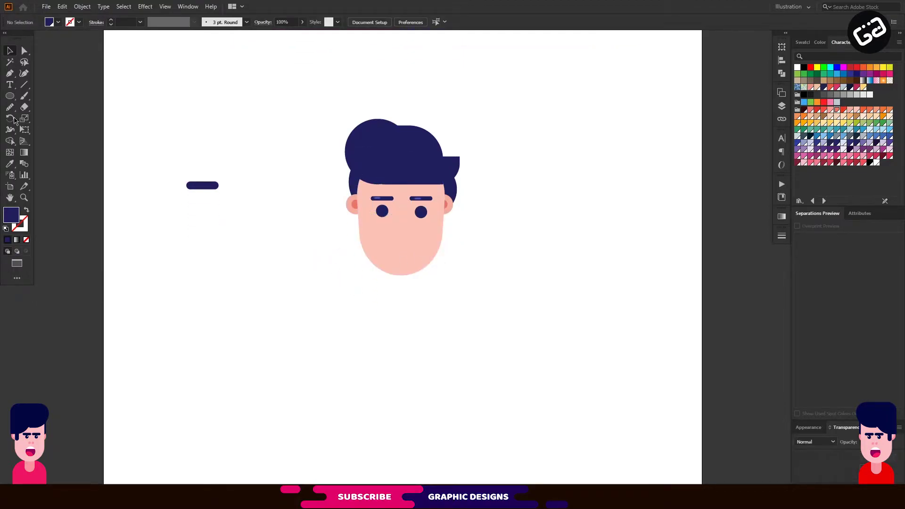
{"action": "left_click", "coordinate": [9, 97]}
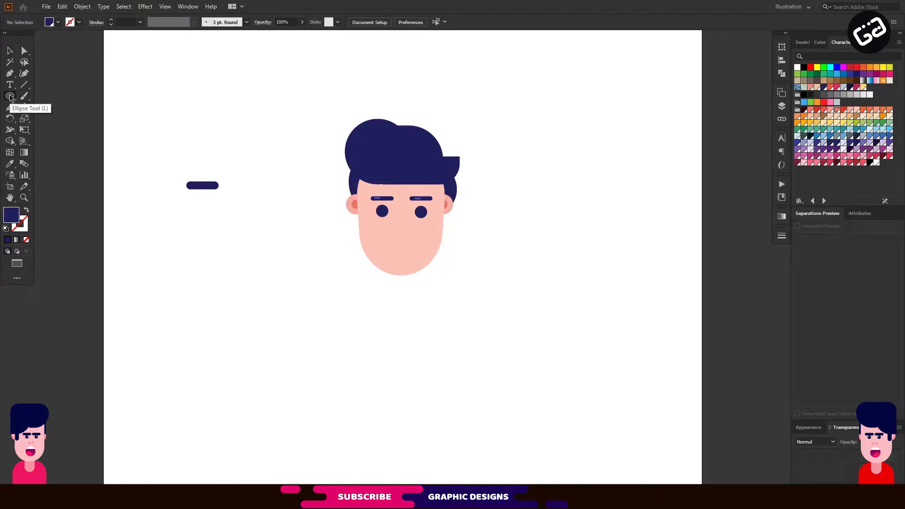
{"action": "left_click_drag", "start_coordinate": [10, 97], "coordinate": [38, 97]}
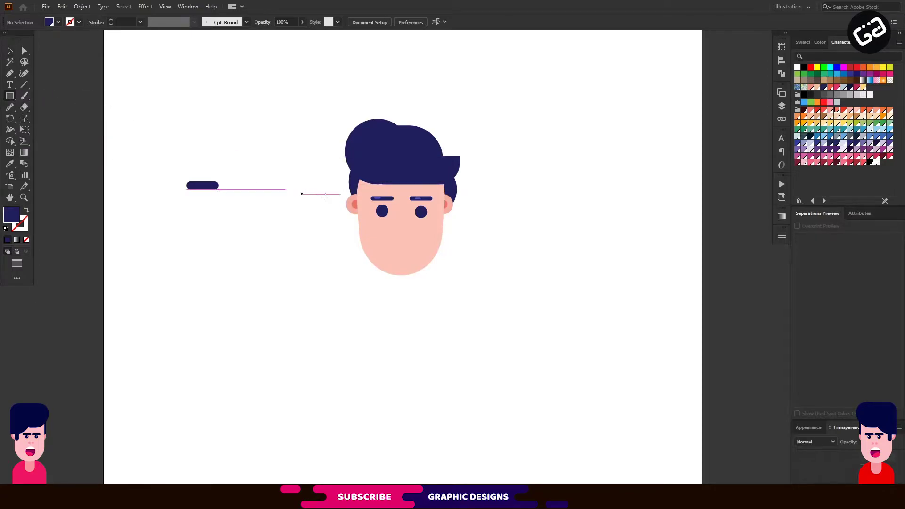
{"action": "left_click_drag", "start_coordinate": [287, 212], "coordinate": [310, 263]}
{"action": "left_click_drag", "start_coordinate": [294, 219], "coordinate": [315, 264]}
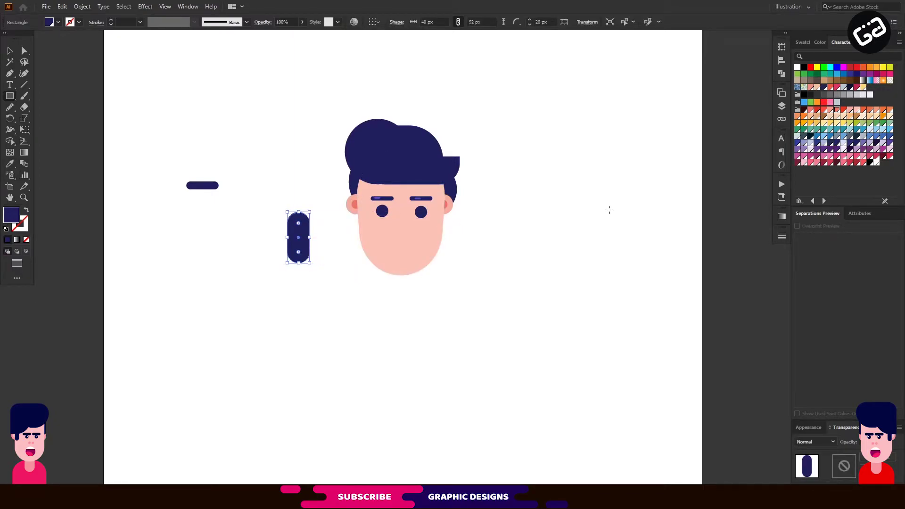
{"action": "left_click", "coordinate": [831, 111]}
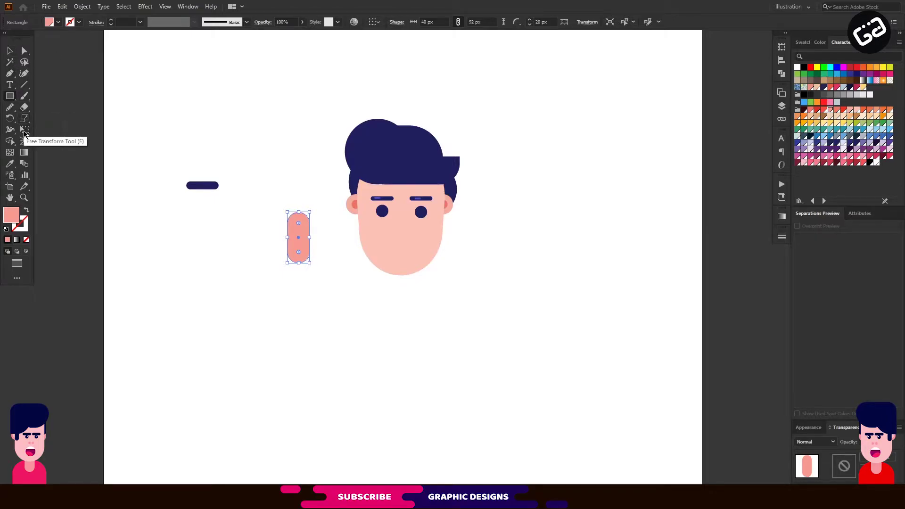
Taper the lower end of the salmon nose shape slightly with the Free Transform tool's Perspective Distort
{"action": "left_click", "coordinate": [25, 133]}
{"action": "left_click", "coordinate": [49, 103]}
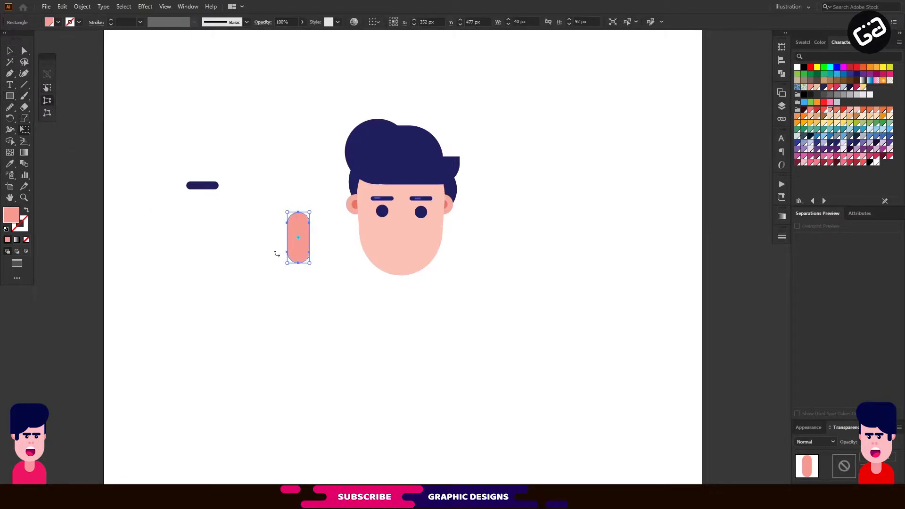
{"action": "scroll", "coordinate": [277, 254], "scroll_direction": "up", "scroll_amount": 5}
{"action": "left_click_drag", "start_coordinate": [259, 272], "coordinate": [262, 271]}
{"action": "scroll", "coordinate": [331, 272], "scroll_direction": "down", "scroll_amount": 5}
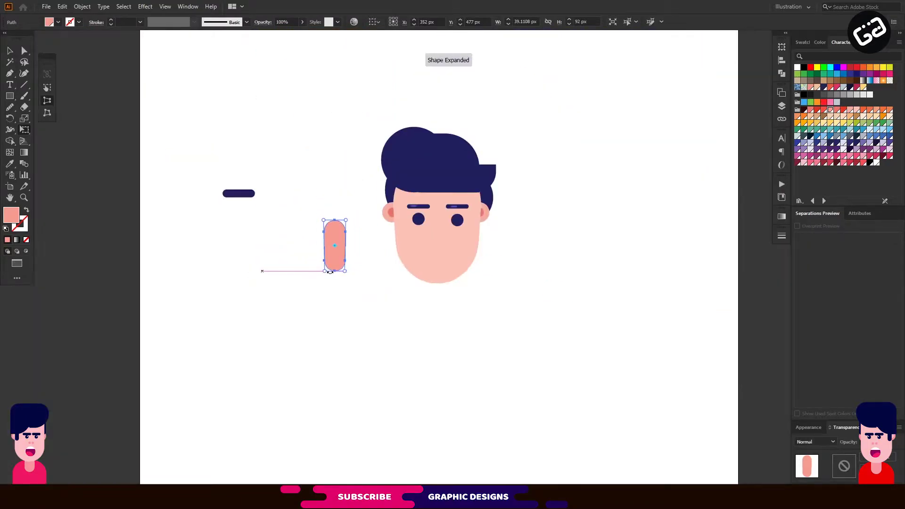
{"action": "key", "text": "v"}
Scale the nose shape down to about 30 px wide and center it on the face between the eyes
{"action": "scroll", "coordinate": [395, 256], "scroll_direction": "up", "scroll_amount": 2}
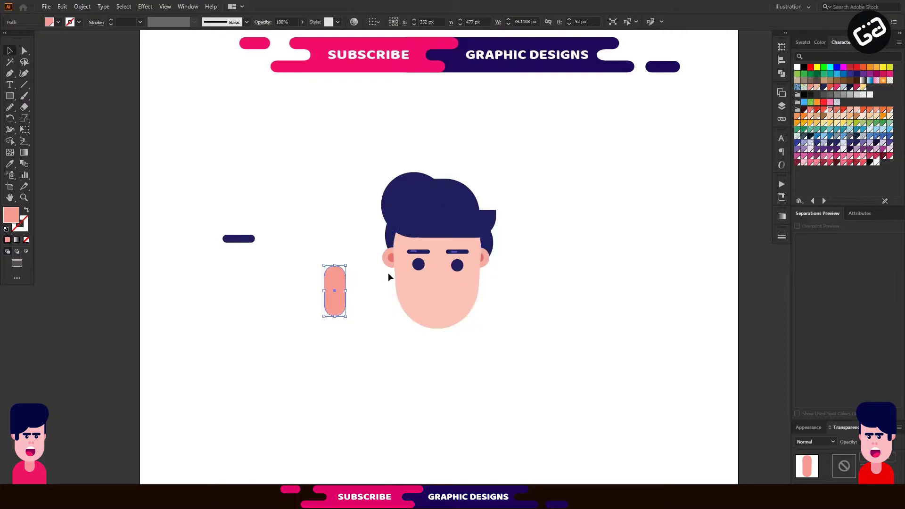
{"action": "scroll", "coordinate": [386, 278], "scroll_direction": "up", "scroll_amount": 1}
{"action": "left_click_drag", "start_coordinate": [331, 306], "coordinate": [441, 299]}
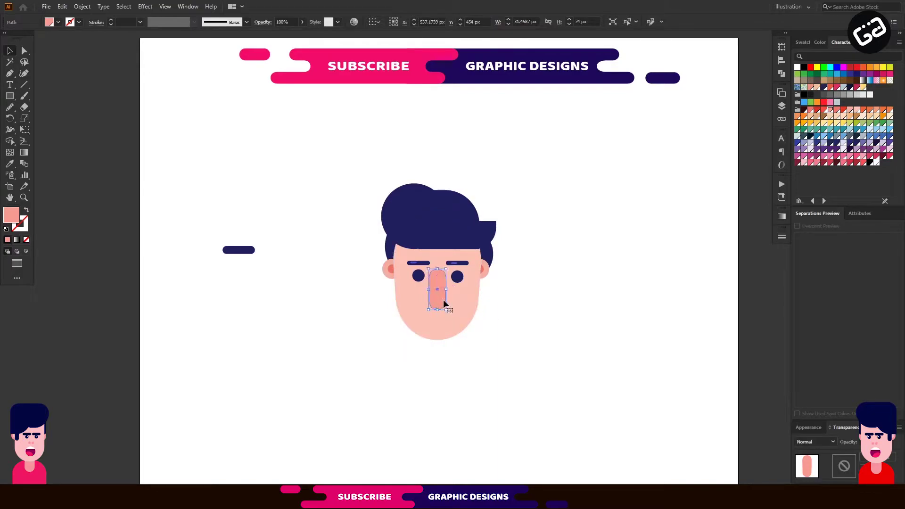
{"action": "left_click", "coordinate": [526, 303]}
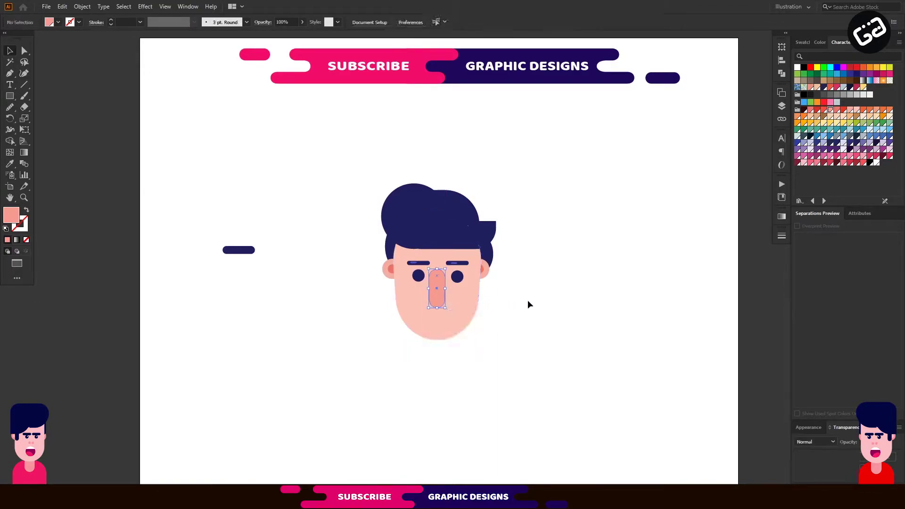
Scale the grouped eyes down slightly from their center so they sit closer to the nose
{"action": "left_click", "coordinate": [424, 279]}
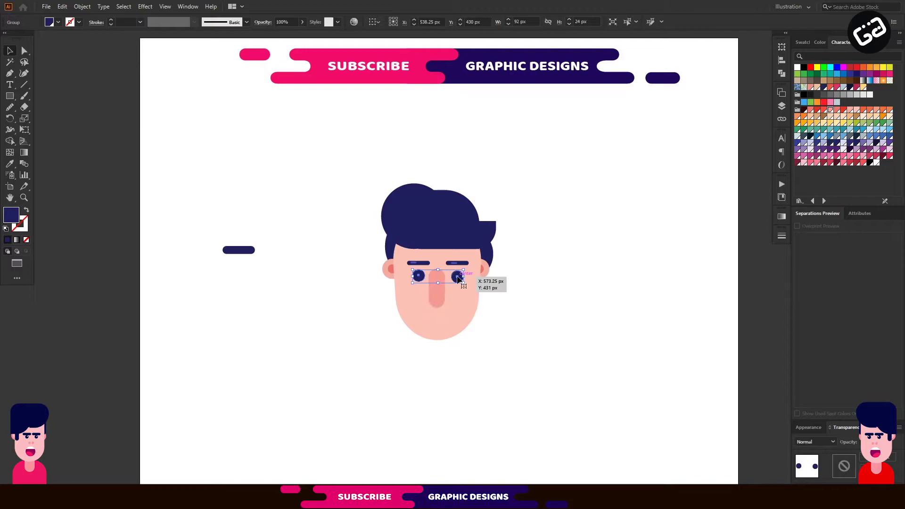
{"action": "left_click_drag", "start_coordinate": [463, 281], "coordinate": [459, 280]}
{"action": "left_click", "coordinate": [516, 298]}
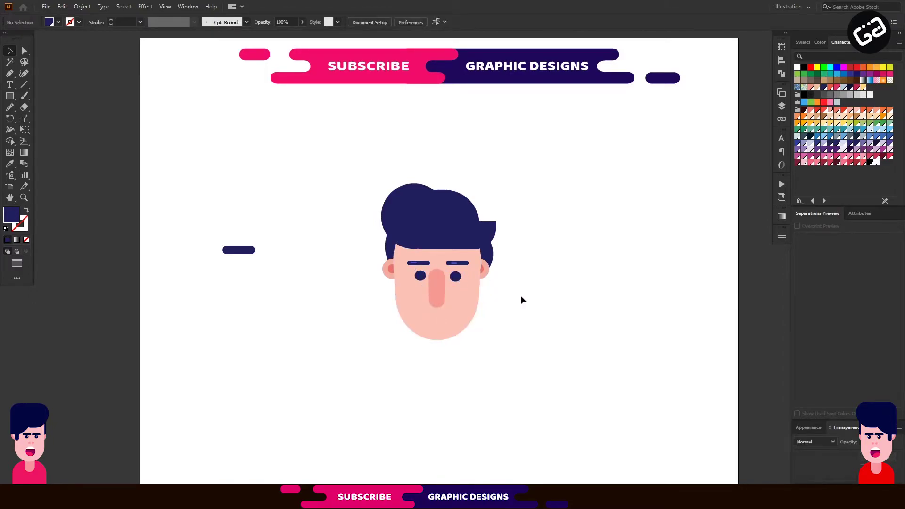
Draw a navy circle of about 76 px beside the head for the mouth
{"action": "scroll", "coordinate": [516, 297], "scroll_direction": "down", "scroll_amount": 2}
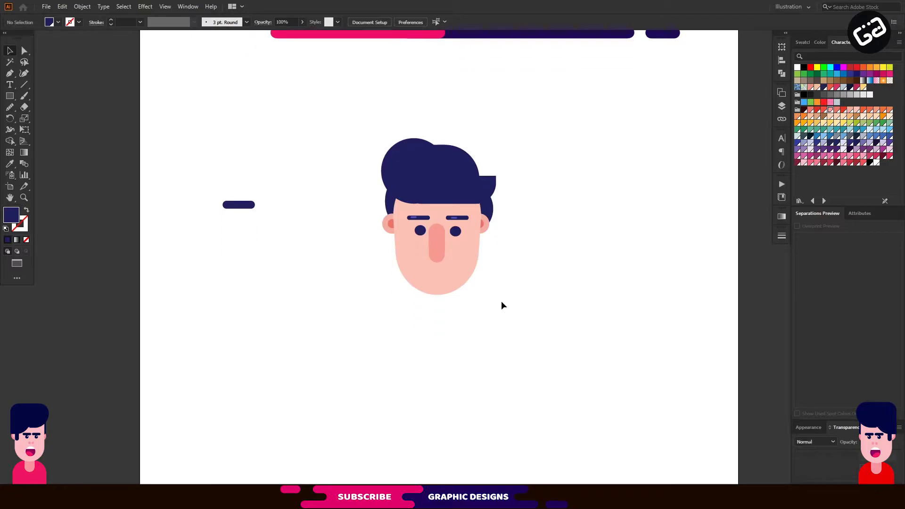
{"action": "left_click", "coordinate": [11, 86]}
{"action": "left_click", "coordinate": [10, 92]}
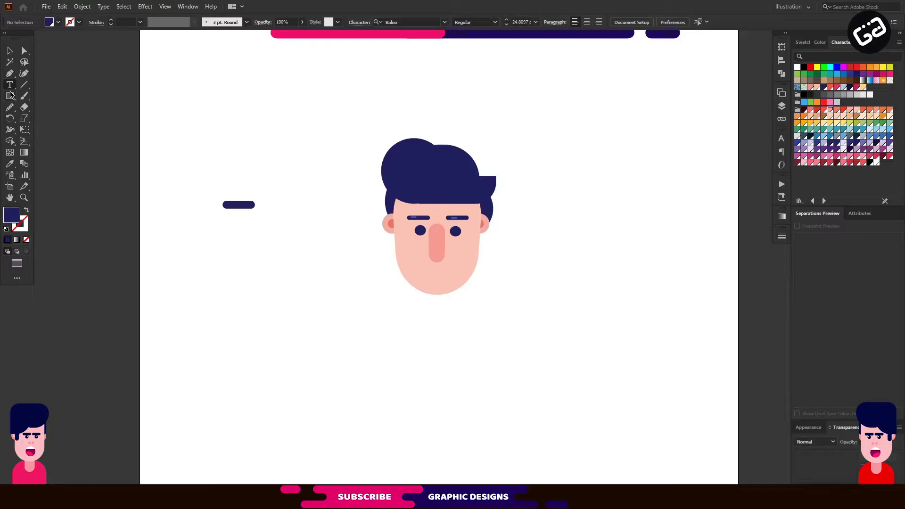
{"action": "left_click", "coordinate": [11, 95]}
{"action": "left_click", "coordinate": [43, 119]}
{"action": "left_click_drag", "start_coordinate": [263, 255], "coordinate": [306, 297]}
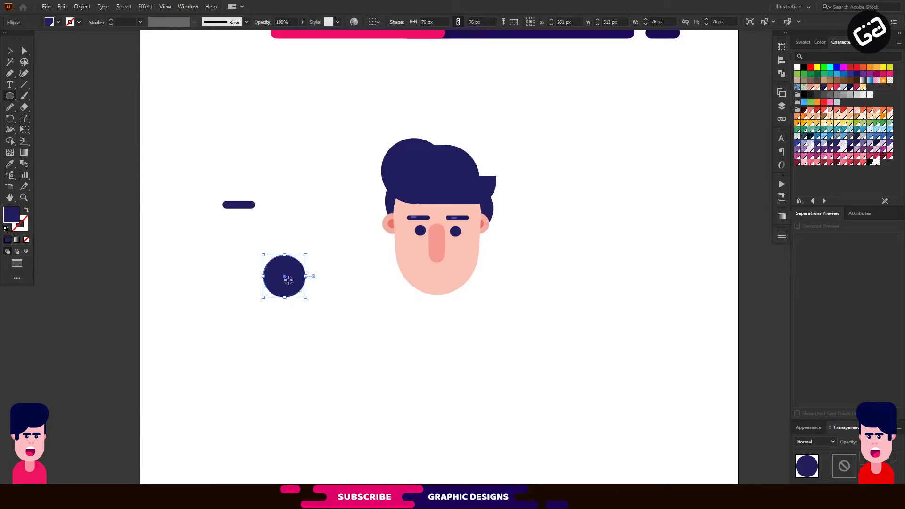
Copy the navy mouth circle down and to the left, and fill the copy with the pink sampled from the banner
{"action": "left_click_drag", "start_coordinate": [289, 285], "coordinate": [279, 303]}
{"action": "left_click", "coordinate": [890, 156]}
{"action": "key", "text": "i"}
{"action": "left_click", "coordinate": [427, 34]}
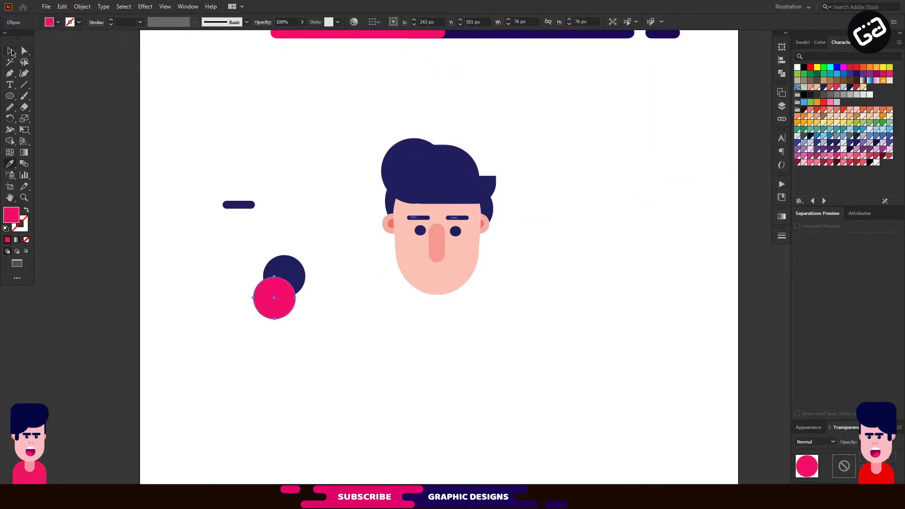
Divide the overlapping navy and pink circles with Pathfinder and ungroup the resulting pieces
{"action": "left_click", "coordinate": [11, 51]}
{"action": "left_click_drag", "start_coordinate": [322, 242], "coordinate": [236, 347]}
{"action": "left_click", "coordinate": [782, 74]}
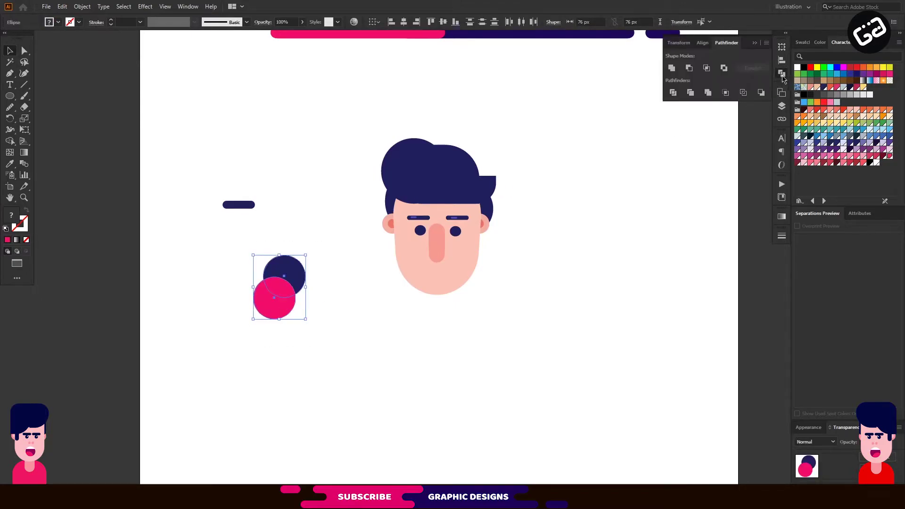
{"action": "left_click", "coordinate": [673, 93]}
{"action": "right_click", "coordinate": [286, 282]}
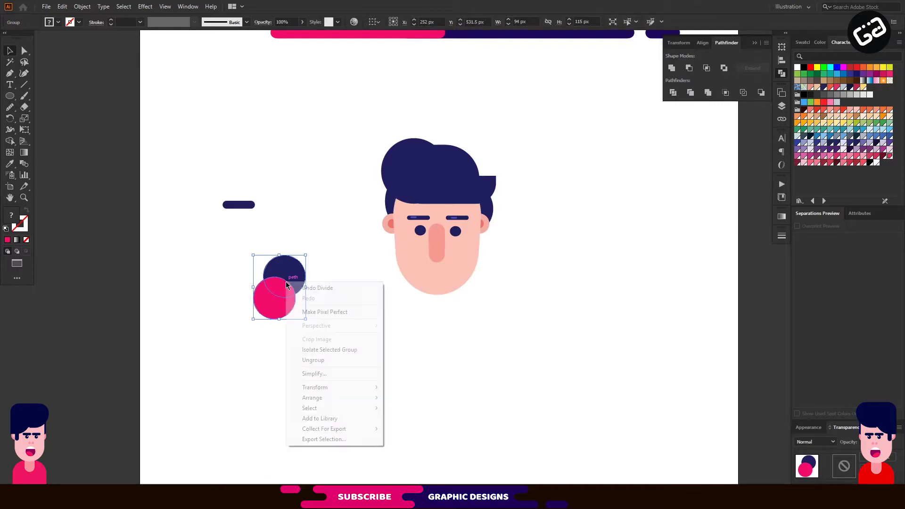
{"action": "left_click", "coordinate": [312, 361]}
Delete the pink piece outside the navy circle, keeping only the tongue
{"action": "left_click", "coordinate": [362, 325]}
{"action": "left_click", "coordinate": [273, 306]}
{"action": "key", "text": "Delete"}
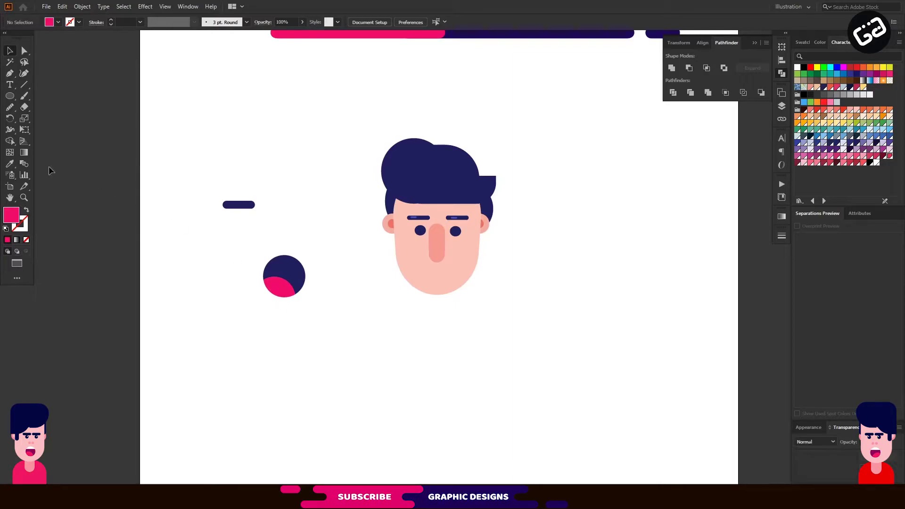
Draw a white bar of about 81 × 28 px across the top of the mouth circle and round its corners
{"action": "left_click_drag", "start_coordinate": [10, 96], "coordinate": [80, 97]}
{"action": "left_click_drag", "start_coordinate": [263, 250], "coordinate": [309, 265]}
{"action": "key", "text": "i"}
{"action": "left_click", "coordinate": [369, 254]}
{"action": "key", "text": "a"}
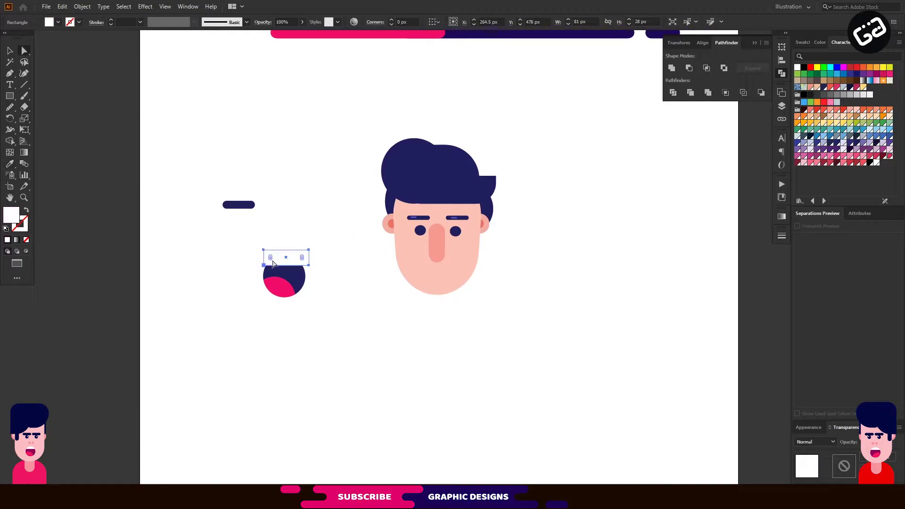
{"action": "left_click_drag", "start_coordinate": [271, 262], "coordinate": [247, 309]}
Divide the white bar and the mouth pieces along their overlaps with Pathfinder
{"action": "left_click", "coordinate": [674, 93]}
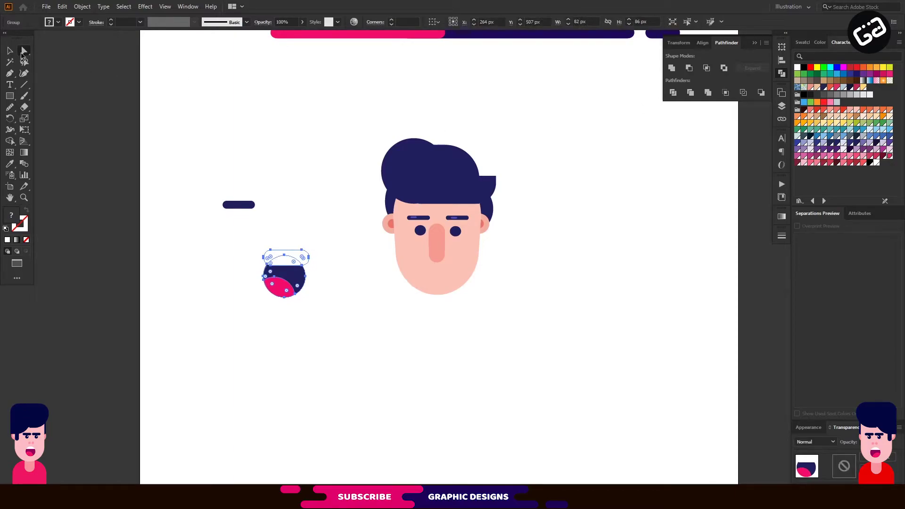
{"action": "left_click", "coordinate": [11, 50]}
{"action": "left_click", "coordinate": [310, 267]}
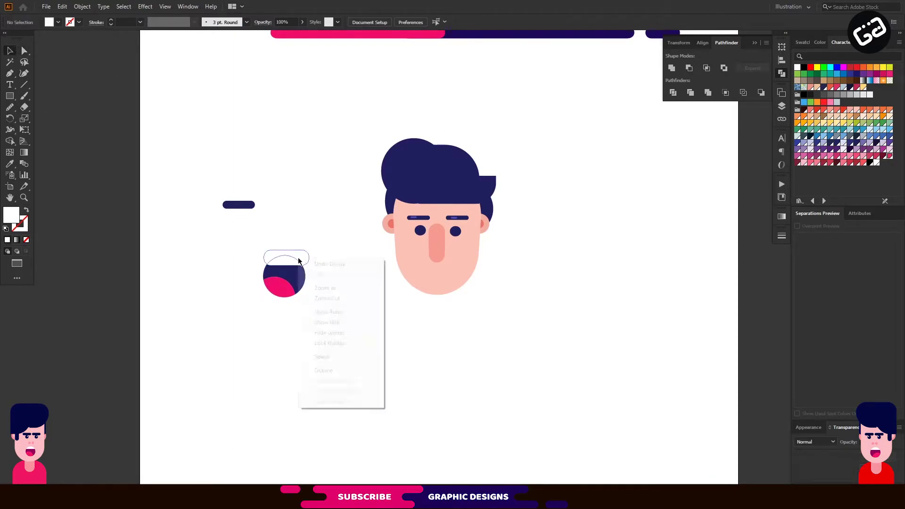
Ungroup the divided mouth pieces and delete the white bar piece lying outside the mouth circle
{"action": "right_click", "coordinate": [298, 261]}
{"action": "left_click", "coordinate": [289, 271]}
{"action": "right_click", "coordinate": [290, 271]}
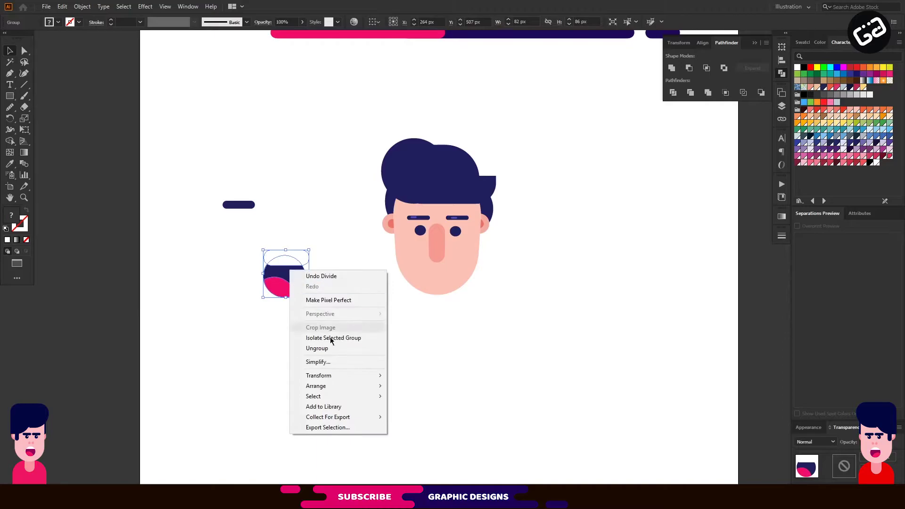
{"action": "left_click", "coordinate": [339, 360]}
{"action": "left_click", "coordinate": [319, 267]}
{"action": "left_click", "coordinate": [306, 255]}
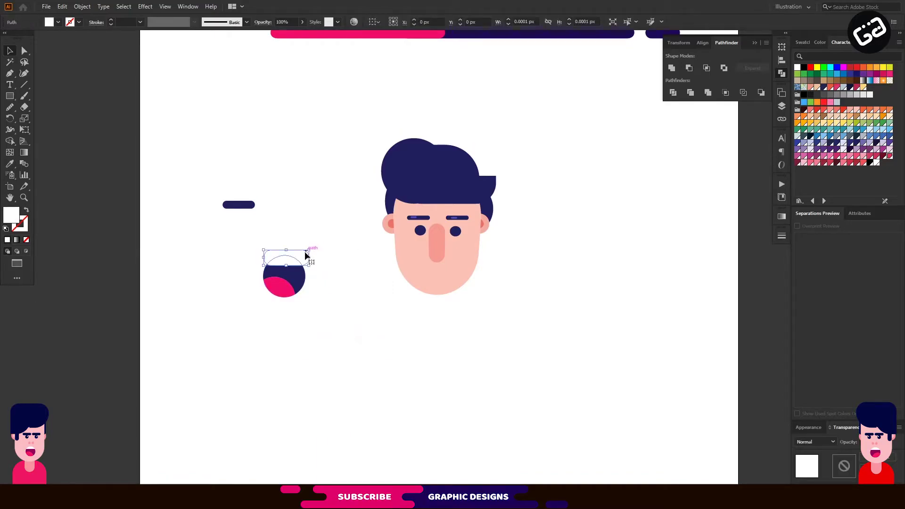
{"action": "left_click", "coordinate": [380, 279]}
Group the mouth pieces, scale the mouth down onto the face below the nose, and align it horizontally centred with the nose
{"action": "left_click_drag", "start_coordinate": [333, 240], "coordinate": [239, 324]}
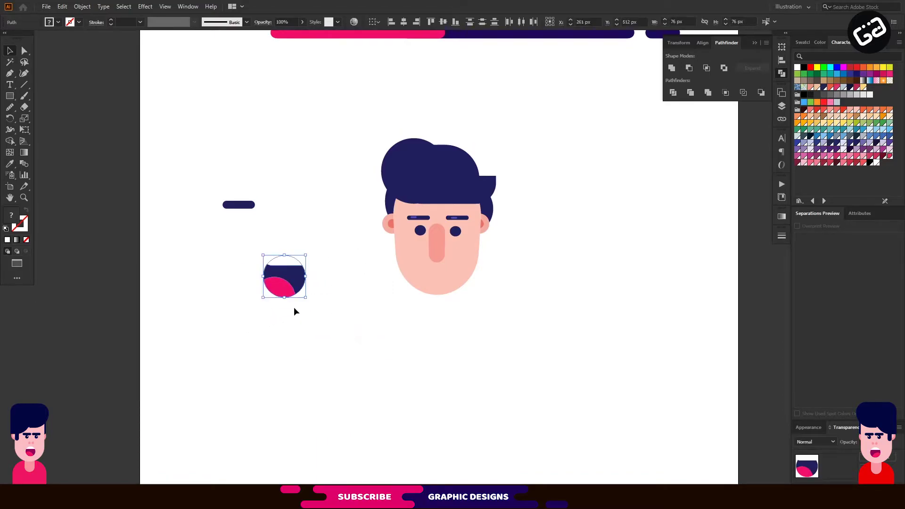
{"action": "key", "text": "ctrl+g"}
{"action": "left_click_drag", "start_coordinate": [306, 298], "coordinate": [442, 282]}
{"action": "left_click", "coordinate": [439, 250], "text": "shift"}
{"action": "left_click", "coordinate": [404, 22]}
{"action": "left_click", "coordinate": [513, 309]}
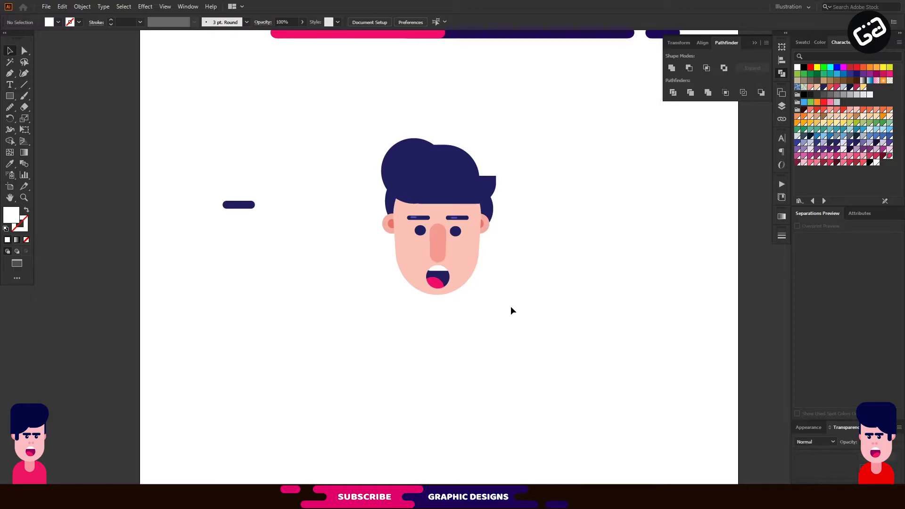
Recolour all the hair shapes with the darkest navy sample colour beside the artboard using the Eyedropper
{"action": "scroll", "coordinate": [470, 304], "scroll_direction": "down", "scroll_amount": 1}
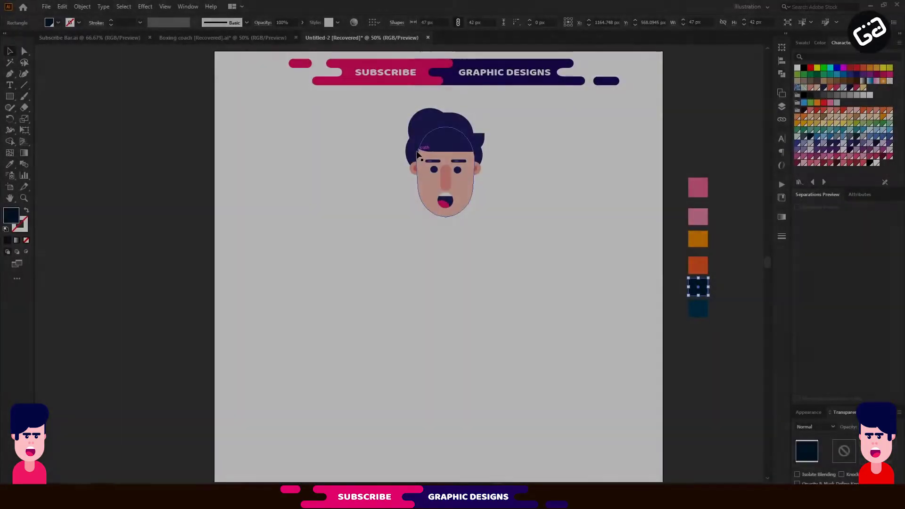
{"action": "left_click", "coordinate": [418, 154]}
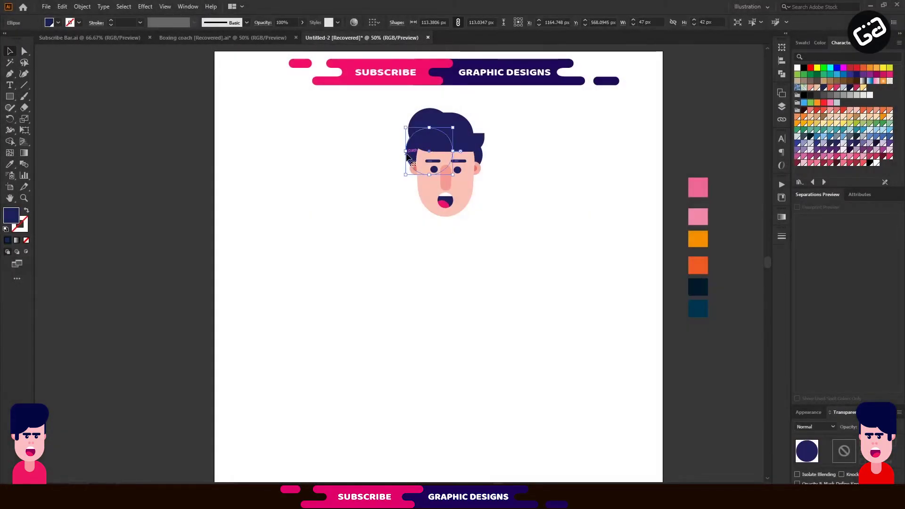
{"action": "left_click", "coordinate": [474, 141], "text": "shift"}
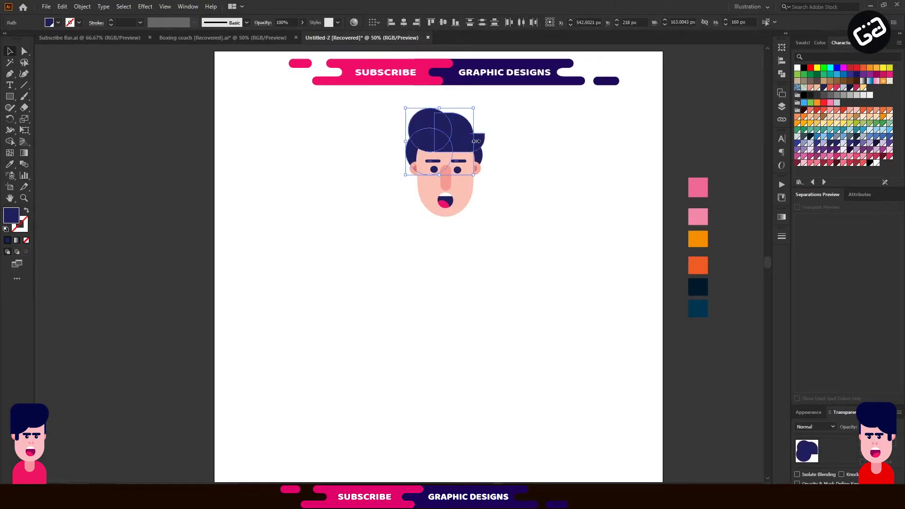
{"action": "left_click", "coordinate": [481, 157], "text": "shift"}
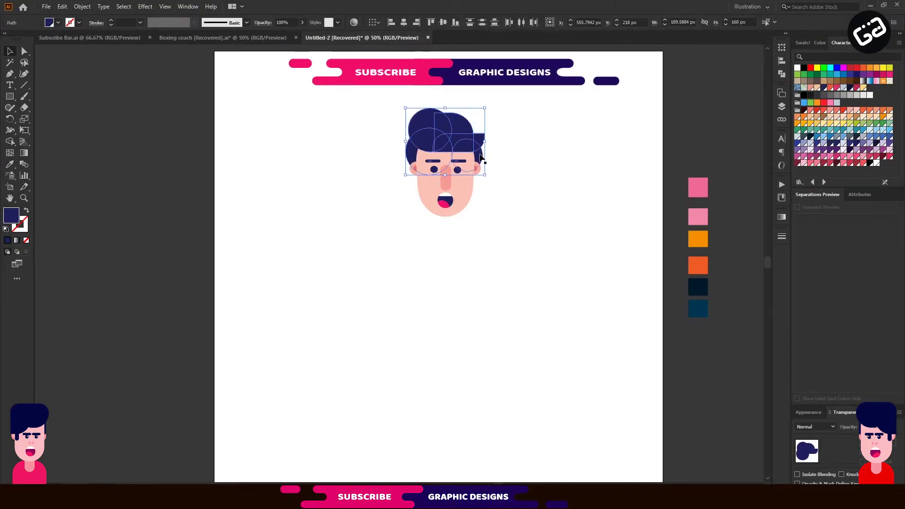
{"action": "key", "text": "i"}
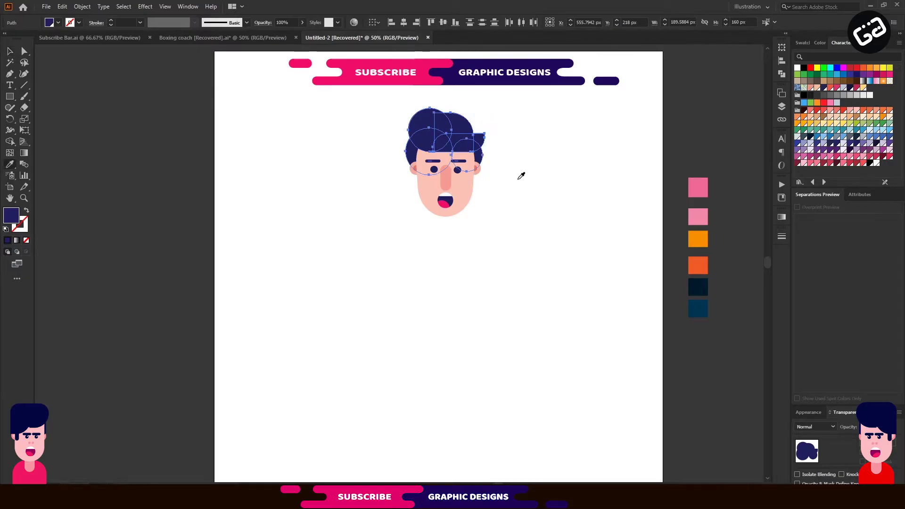
{"action": "left_click", "coordinate": [704, 288]}
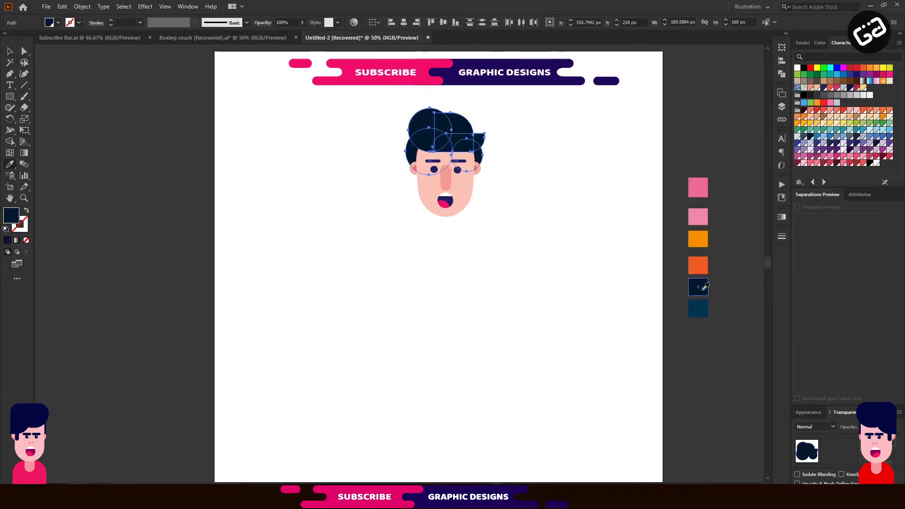
{"action": "left_click", "coordinate": [12, 52]}
{"action": "left_click", "coordinate": [398, 236]}
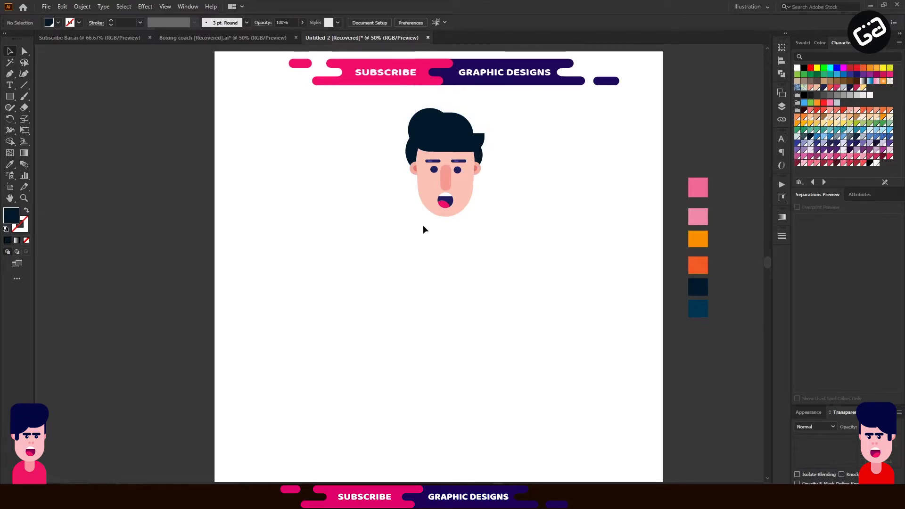
Draw a fully rounded vertical rectangle of about 66 × 145 px beside the face and fill it with the light pink sample
{"action": "left_click", "coordinate": [9, 97]}
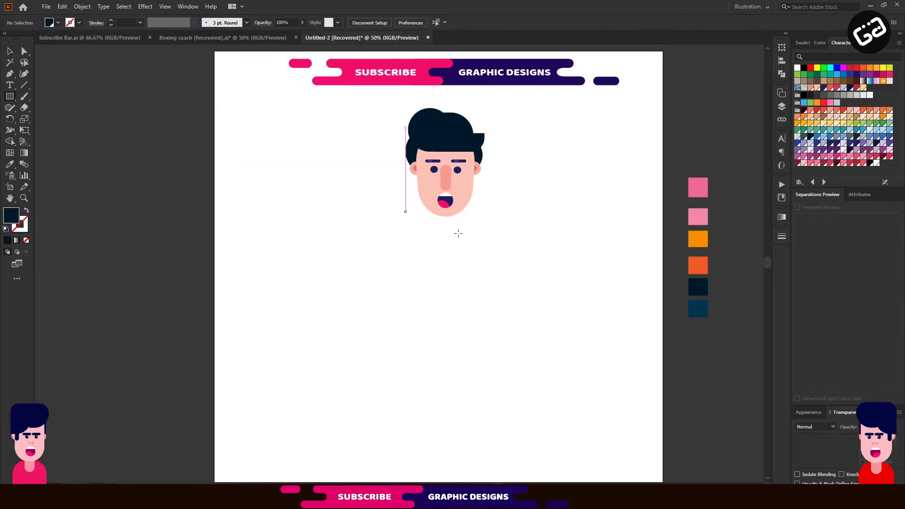
{"action": "left_click_drag", "start_coordinate": [347, 194], "coordinate": [382, 212]}
{"action": "key", "text": "i"}
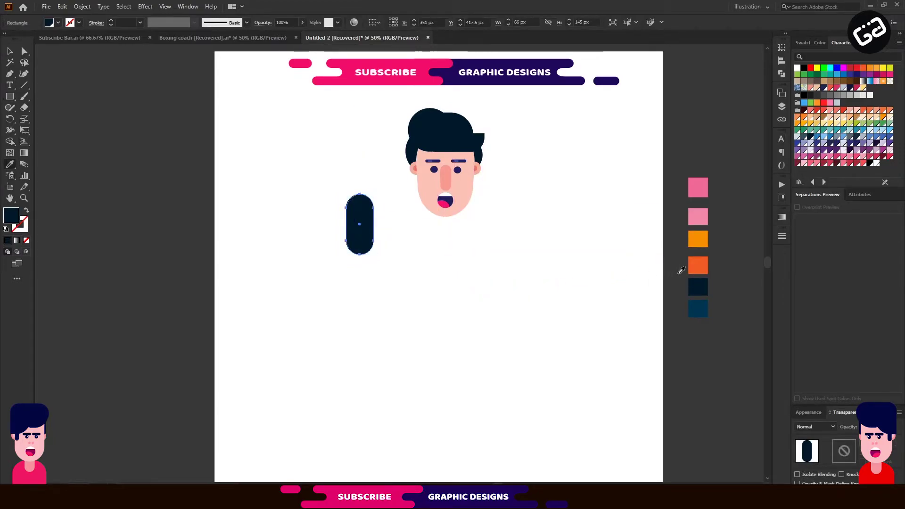
{"action": "left_click", "coordinate": [699, 219]}
{"action": "left_click", "coordinate": [10, 50]}
{"action": "left_click", "coordinate": [444, 330]}
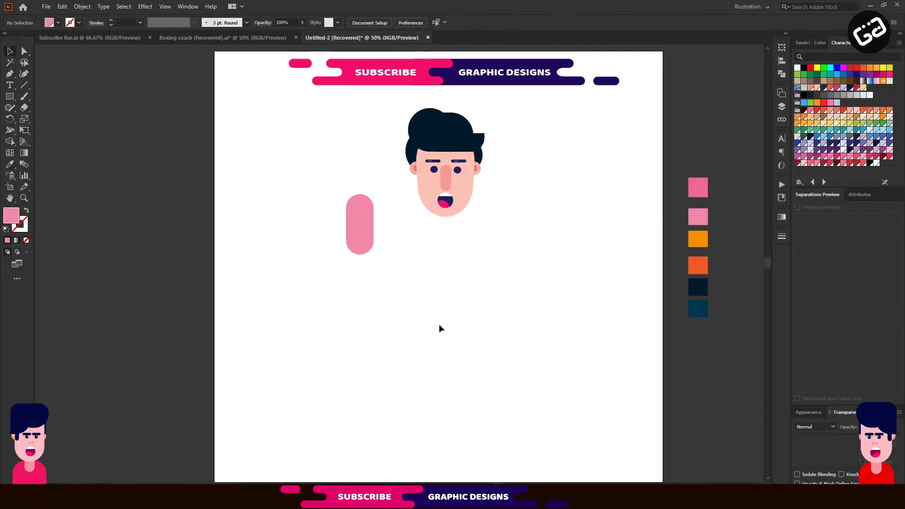
Place the light pink shape, narrowed to 56 px, below the mouth as a neck and send it behind the head
{"action": "left_click_drag", "start_coordinate": [360, 225], "coordinate": [445, 211]}
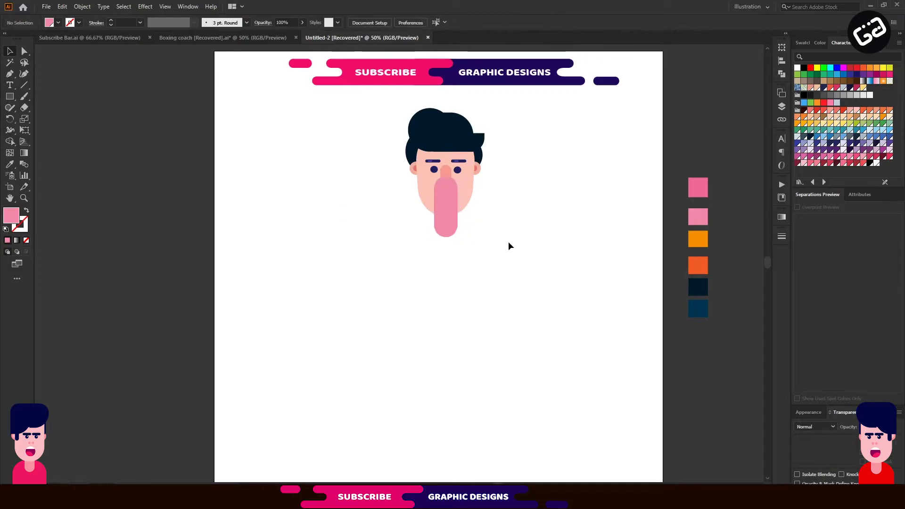
{"action": "left_click", "coordinate": [449, 233]}
{"action": "key", "text": "ctrl+bracketleft"}
{"action": "key", "text": "ctrl+bracketleft"}
{"action": "key", "text": "ctrl+bracketleft"}
{"action": "left_click", "coordinate": [531, 231]}
Add a copy of the neck slightly lower and behind it, filled with the darker pink sample
{"action": "left_click", "coordinate": [451, 232]}
{"action": "left_click_drag", "start_coordinate": [451, 234], "coordinate": [449, 236]}
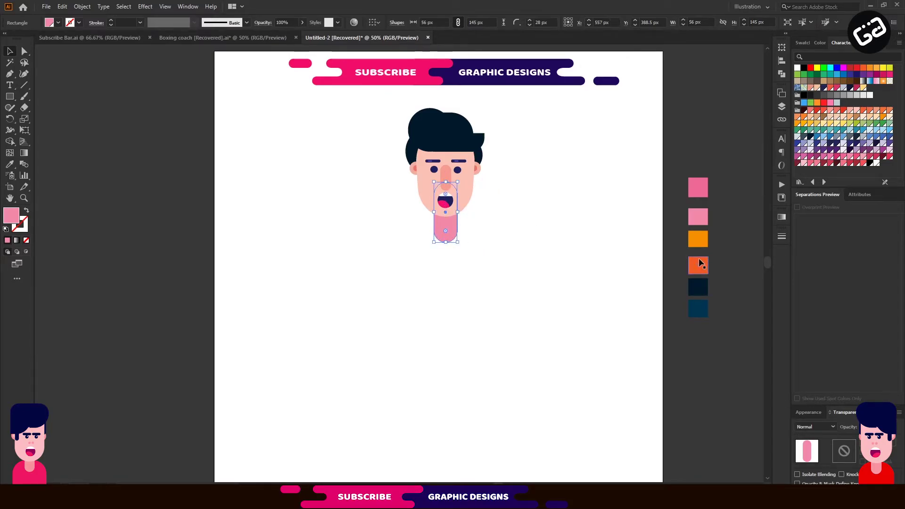
{"action": "key", "text": "i"}
{"action": "left_click", "coordinate": [698, 187]}
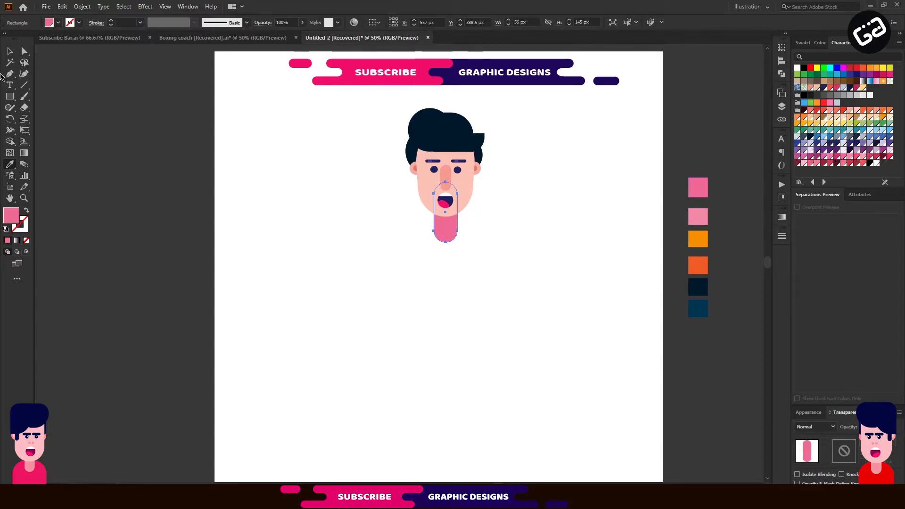
{"action": "left_click", "coordinate": [10, 52]}
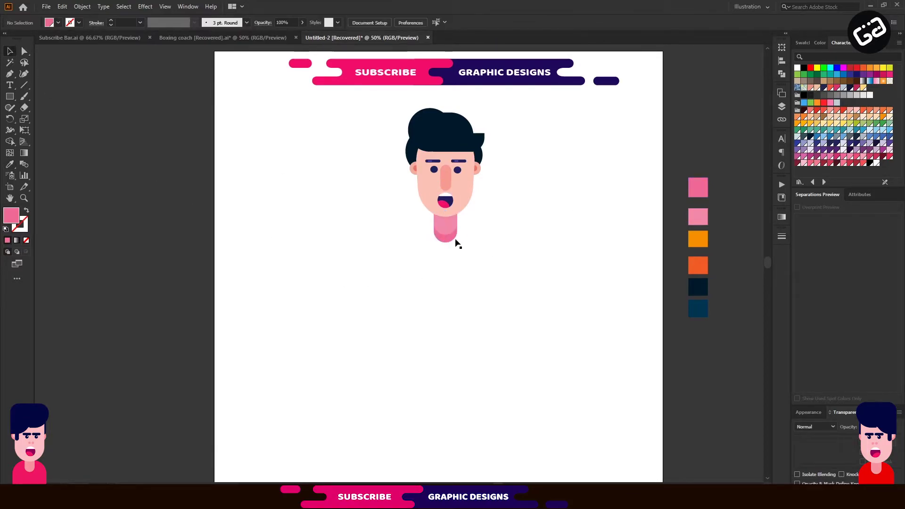
Add another neck copy lower down and behind, enlarged to about 64 × 157 px and filled with the red-orange sample as a collar
{"action": "left_click_drag", "start_coordinate": [449, 240], "coordinate": [452, 248]}
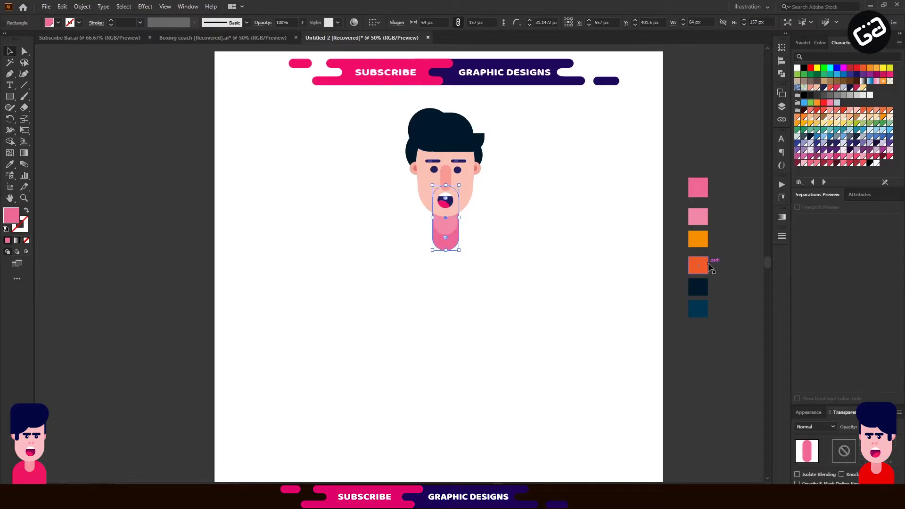
{"action": "key", "text": "i"}
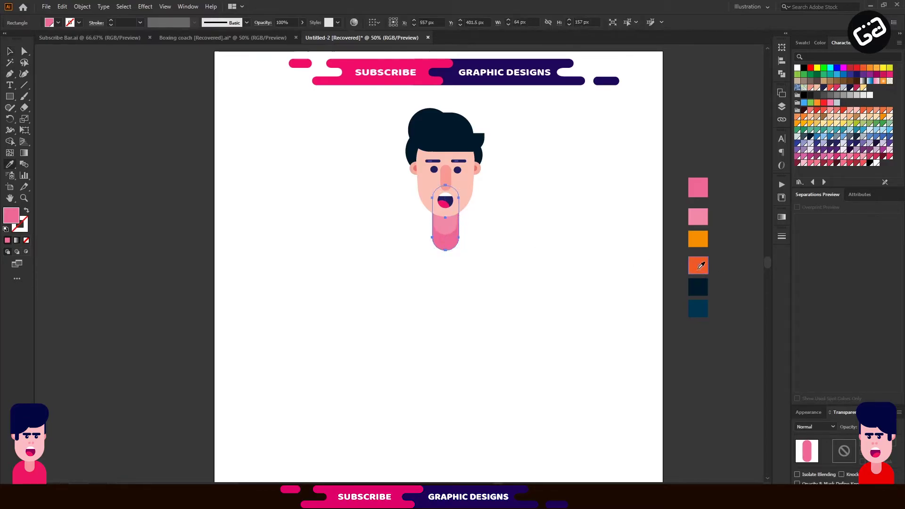
{"action": "left_click", "coordinate": [697, 266]}
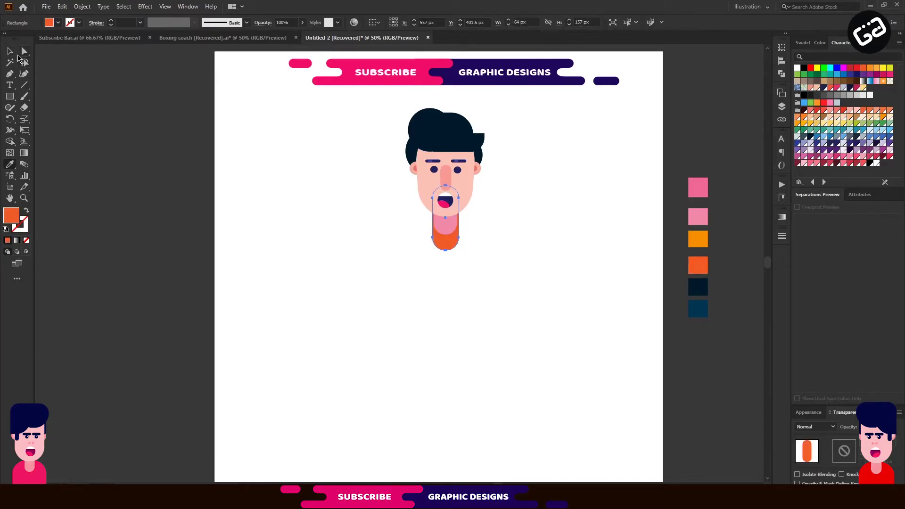
{"action": "left_click", "coordinate": [10, 51]}
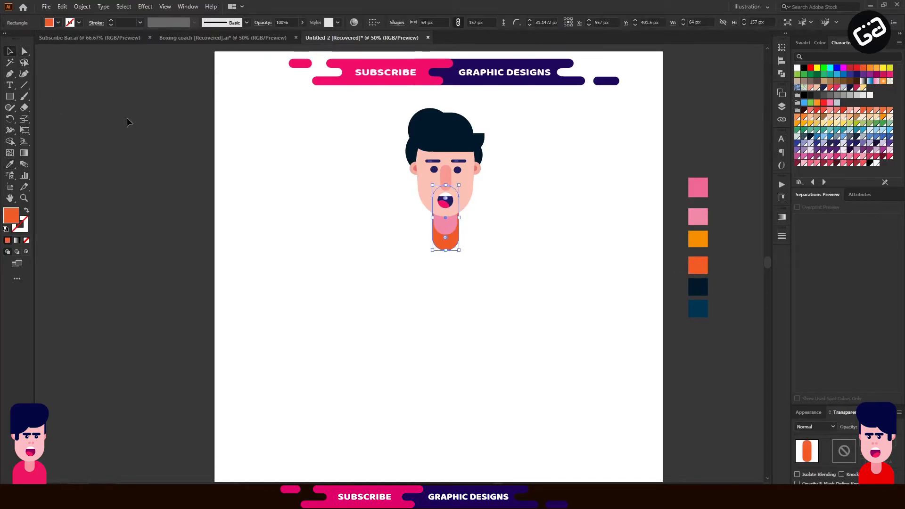
{"action": "left_click", "coordinate": [306, 188]}
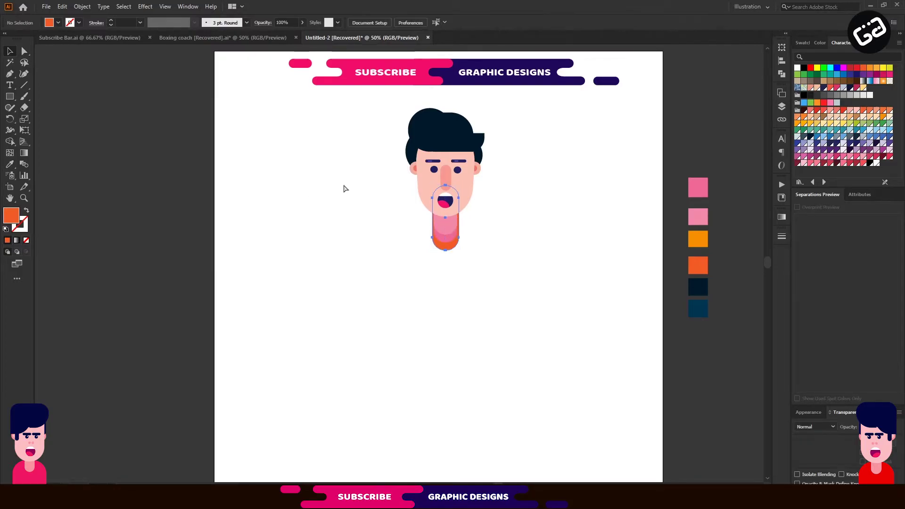
{"action": "left_click", "coordinate": [442, 250]}
{"action": "left_click_drag", "start_coordinate": [433, 220], "coordinate": [431, 220]}
{"action": "left_click", "coordinate": [448, 265]}
{"action": "key", "text": "ctrl+z"}
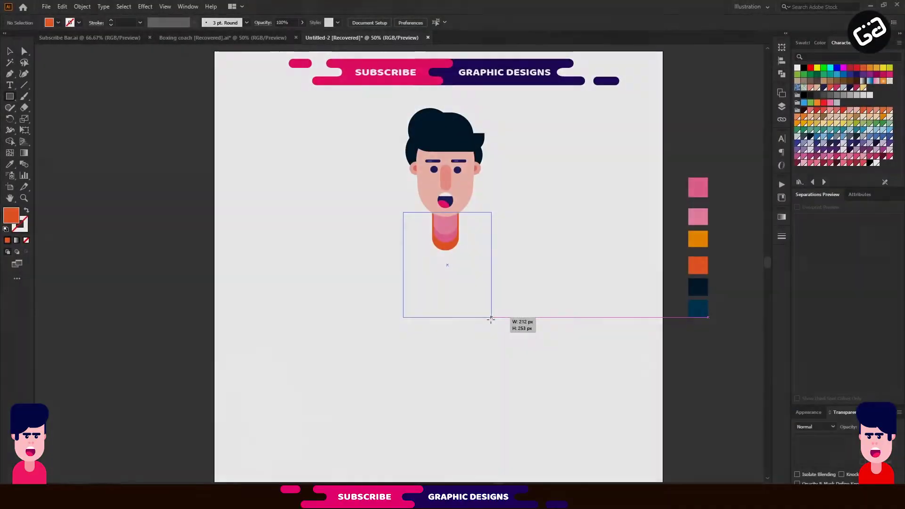
Draw a red-orange torso rectangle of about 207 × 226 px below the face and fully round its upper corners
{"action": "left_click_drag", "start_coordinate": [491, 317], "coordinate": [490, 306]}
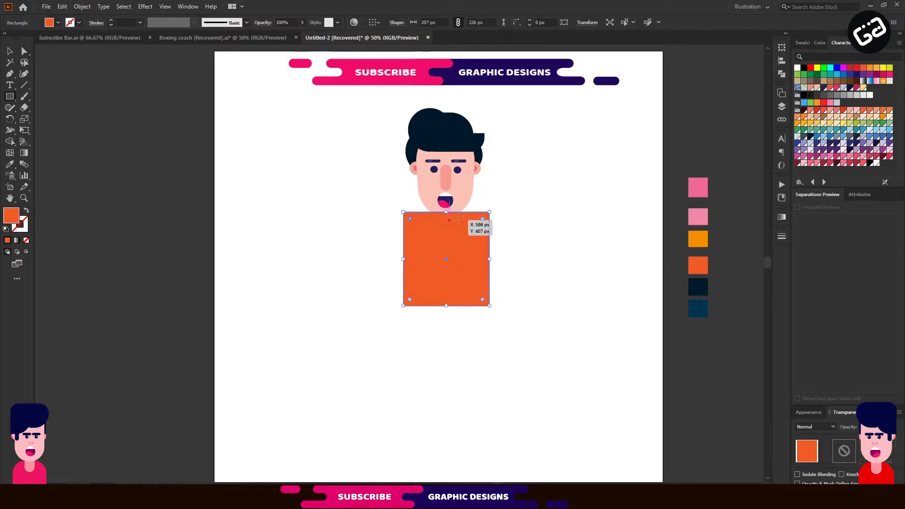
{"action": "left_click_drag", "start_coordinate": [482, 221], "coordinate": [462, 298]}
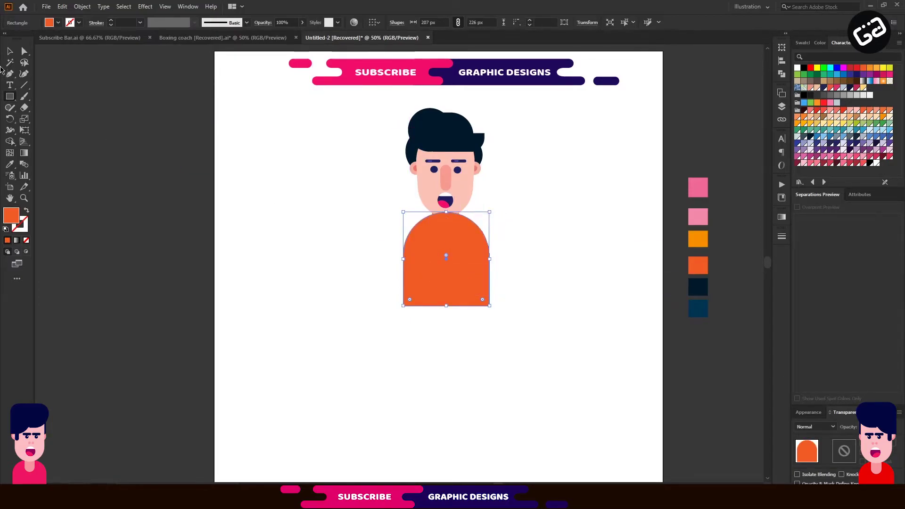
Round the torso's two lower corners with Direct Selection and send the torso behind the neck and collar
{"action": "left_click", "coordinate": [10, 52]}
{"action": "left_click_drag", "start_coordinate": [376, 273], "coordinate": [519, 315]}
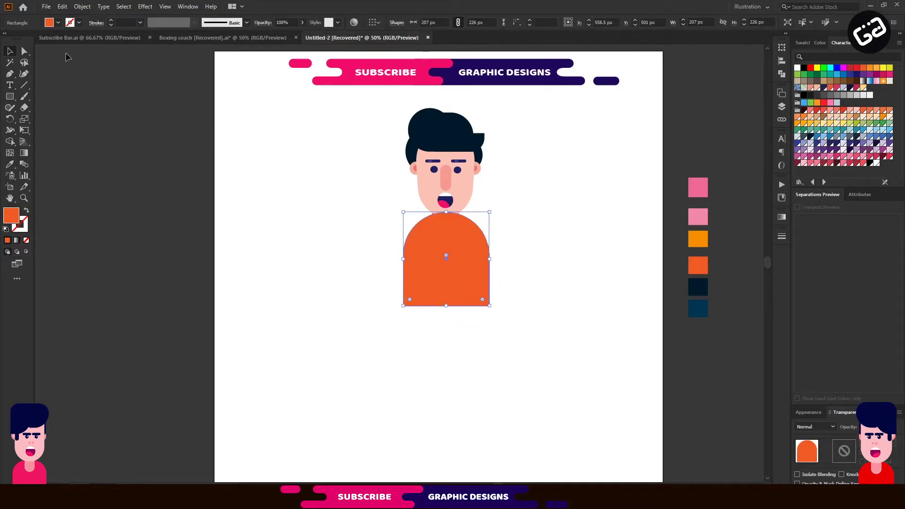
{"action": "left_click", "coordinate": [26, 51]}
{"action": "left_click", "coordinate": [403, 306]}
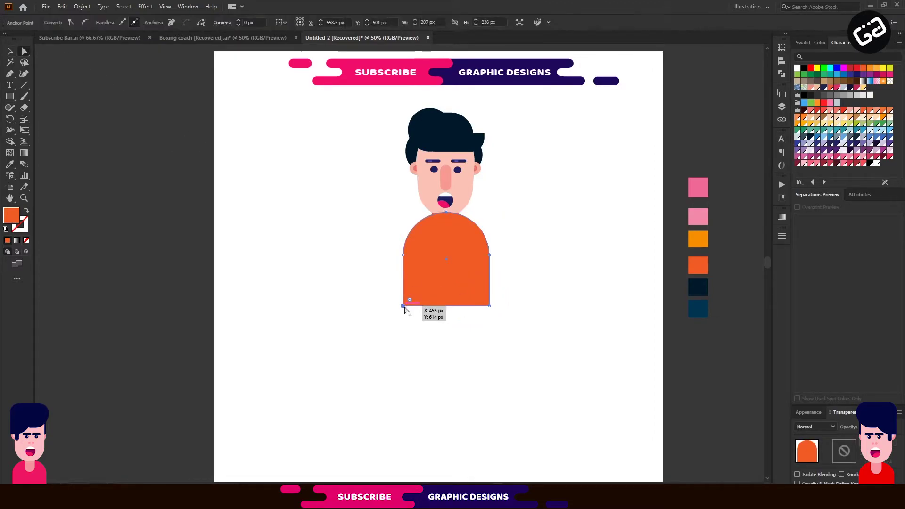
{"action": "left_click", "coordinate": [490, 306], "text": "shift"}
{"action": "left_click_drag", "start_coordinate": [453, 305], "coordinate": [420, 269]}
{"action": "key", "text": "v"}
{"action": "key", "text": "ctrl+shift+["}
{"action": "left_click", "coordinate": [128, 173]}
Change the collar's fill to a darker orange shade in the Color Picker
{"action": "left_click", "coordinate": [444, 245]}
{"action": "double_click", "coordinate": [11, 216]}
{"action": "left_click_drag", "start_coordinate": [431, 194], "coordinate": [437, 201]}
{"action": "left_click", "coordinate": [552, 190]}
Add a shorter copy of the torso, about 207 × 180 px, overlapping its lower part
{"action": "mouse_move", "coordinate": [459, 271]}
{"action": "left_mouse_down"}
{"action": "mouse_move", "coordinate": [462, 303]}
{"action": "mouse_move", "coordinate": [463, 288]}
{"action": "left_mouse_up"}
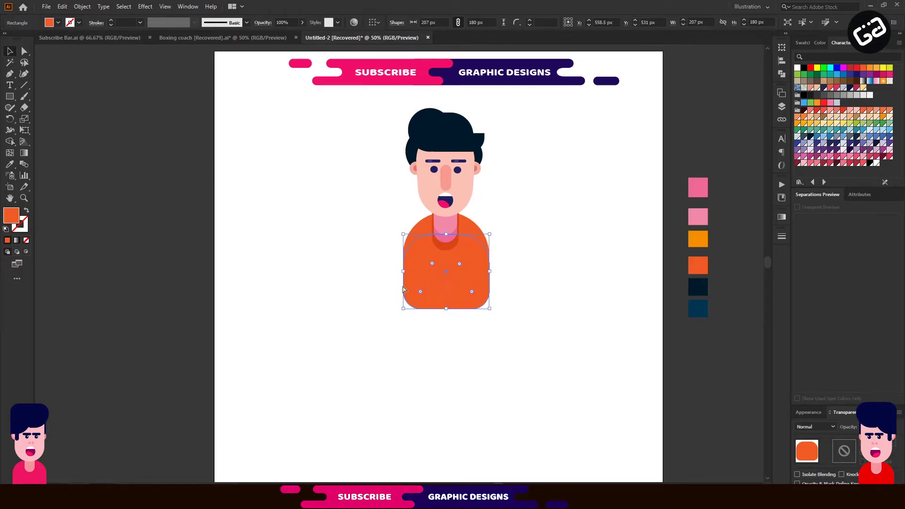
{"action": "left_click", "coordinate": [366, 291]}
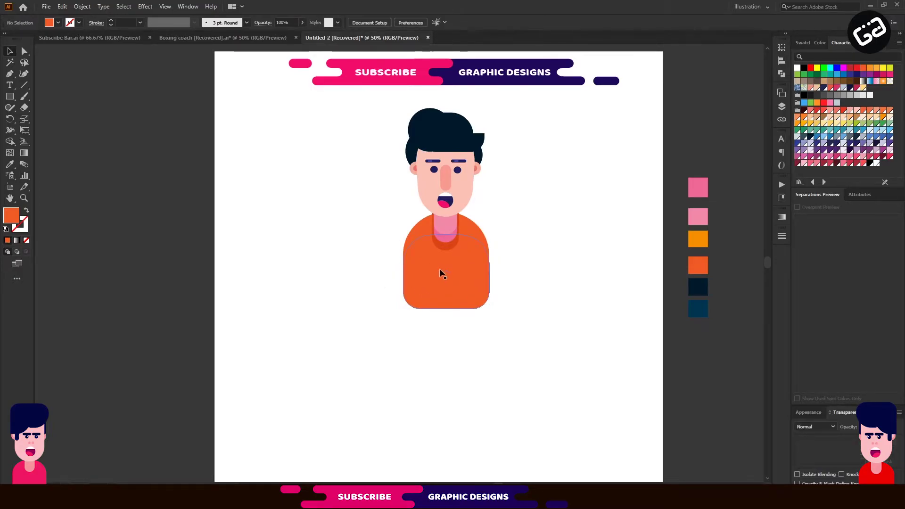
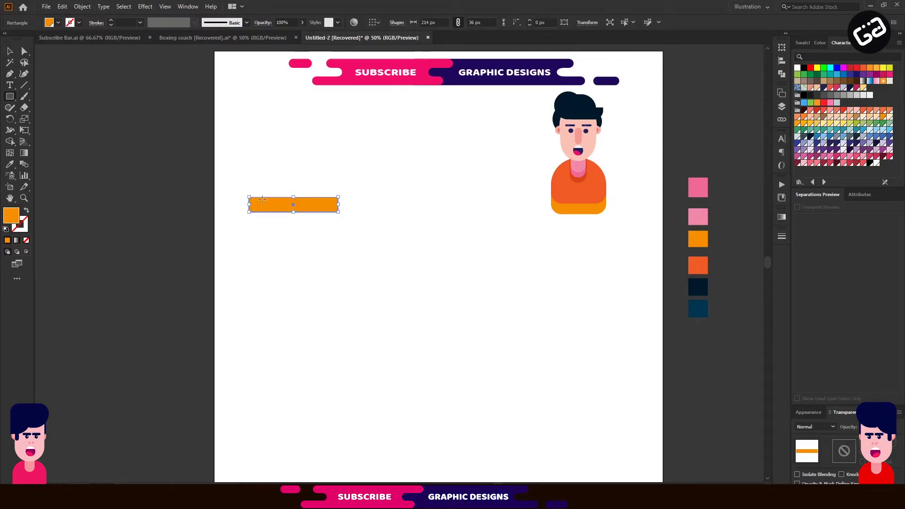
Fully round the corners of the long orange bar and fill it with the face's skin colour to form an arm
{"action": "key", "text": "a"}
{"action": "left_click_drag", "start_coordinate": [265, 211], "coordinate": [283, 210]}
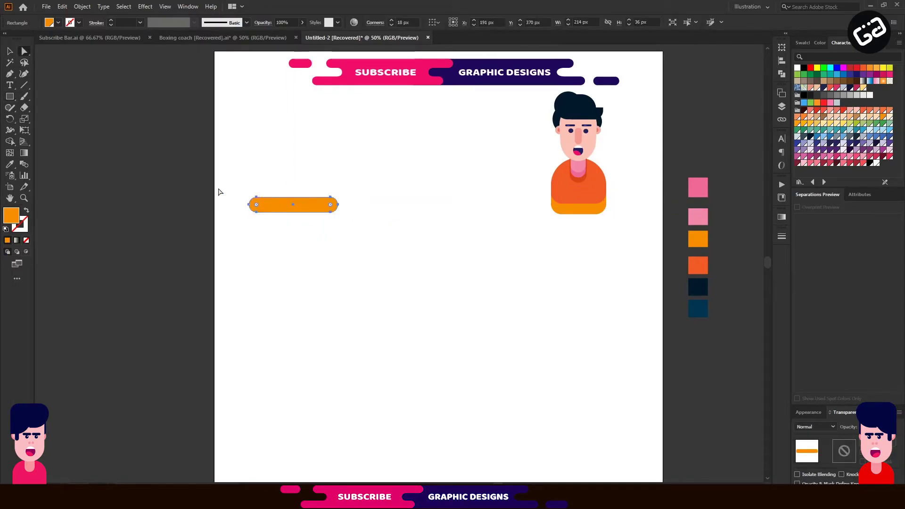
{"action": "left_click", "coordinate": [13, 55]}
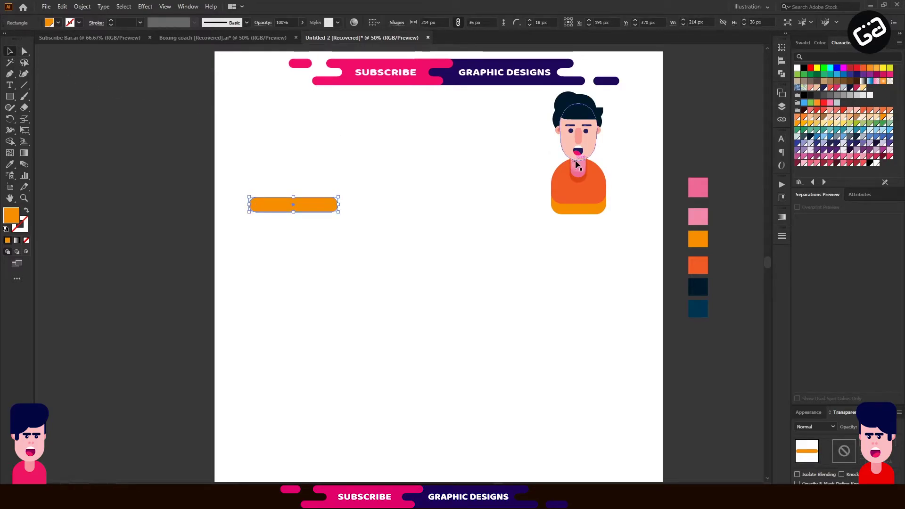
{"action": "key", "text": "i"}
{"action": "left_click", "coordinate": [568, 143]}
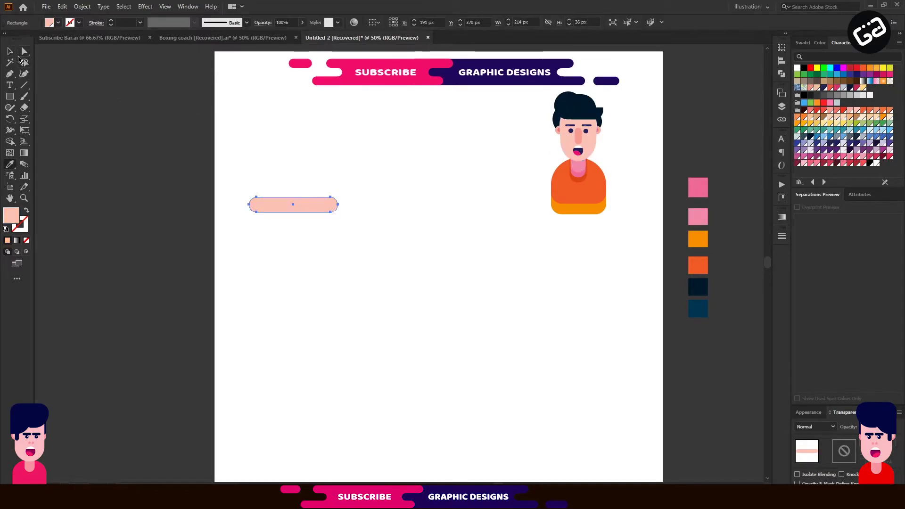
{"action": "left_click", "coordinate": [8, 53]}
{"action": "left_click", "coordinate": [299, 271]}
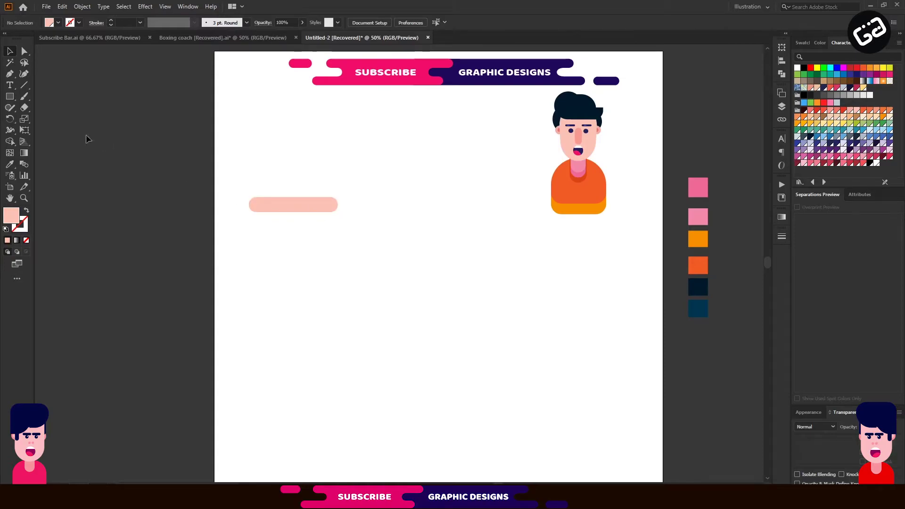
Draw a glove rectangle of about 161 × 111 px at the arm's right end, strongly round its corners and fill it with the dark hair colour
{"action": "left_click", "coordinate": [10, 96]}
{"action": "left_click_drag", "start_coordinate": [335, 181], "coordinate": [402, 227]}
{"action": "left_click_drag", "start_coordinate": [343, 188], "coordinate": [355, 199]}
{"action": "key", "text": "i"}
{"action": "left_click", "coordinate": [571, 104]}
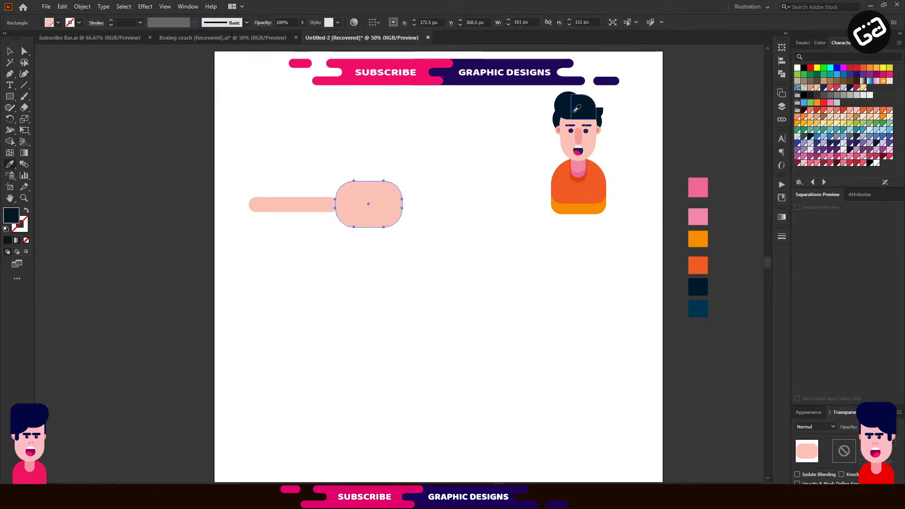
{"action": "left_click", "coordinate": [10, 51]}
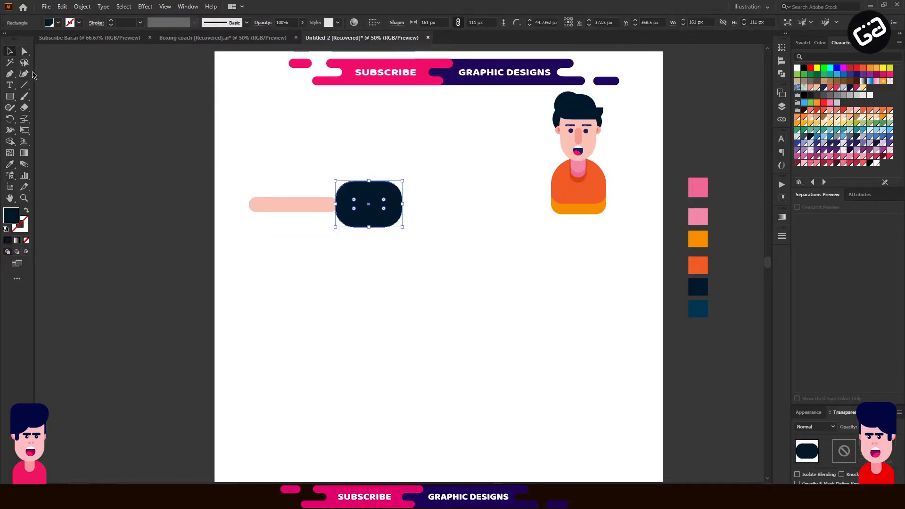
Slide the glove over the arm's end and move both shapes together toward the middle of the artboard
{"action": "left_click_drag", "start_coordinate": [370, 215], "coordinate": [360, 214]}
{"action": "left_click", "coordinate": [397, 262]}
{"action": "key", "text": "ctrl+a"}
{"action": "left_click_drag", "start_coordinate": [296, 206], "coordinate": [375, 212]}
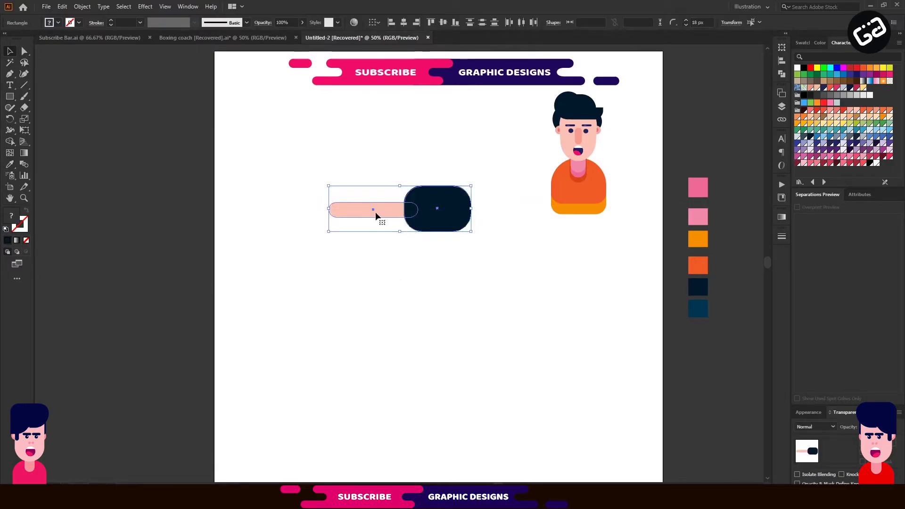
{"action": "left_click", "coordinate": [352, 165]}
Lengthen the arm slightly by nudging its left end anchor points outward with Direct Selection
{"action": "key", "text": "a"}
{"action": "left_click_drag", "start_coordinate": [304, 192], "coordinate": [357, 240]}
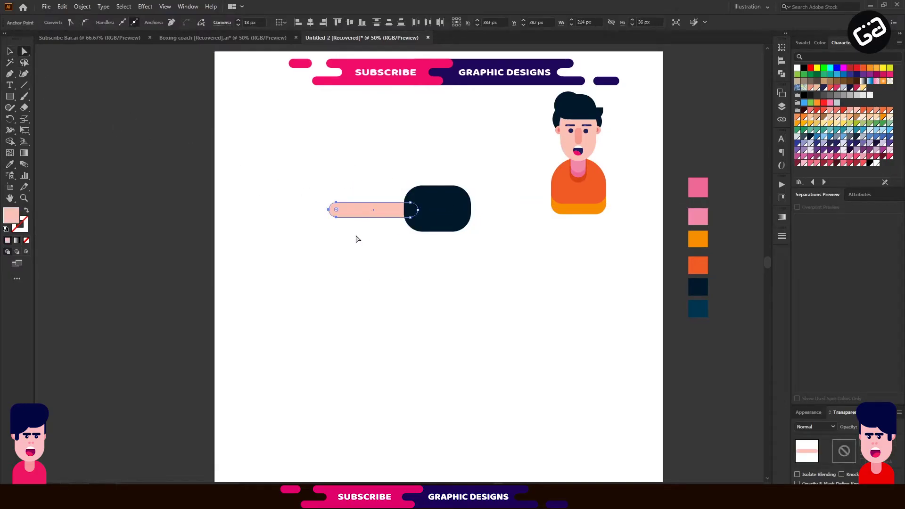
{"action": "key", "text": "Left"}
{"action": "key", "text": "Left"}
{"action": "key", "text": "Left"}
{"action": "key", "text": "Left"}
{"action": "key", "text": "Left"}
{"action": "key", "text": "Left"}
{"action": "key", "text": "Left"}
{"action": "key", "text": "Left"}
{"action": "key", "text": "Left"}
{"action": "left_click", "coordinate": [356, 235]}
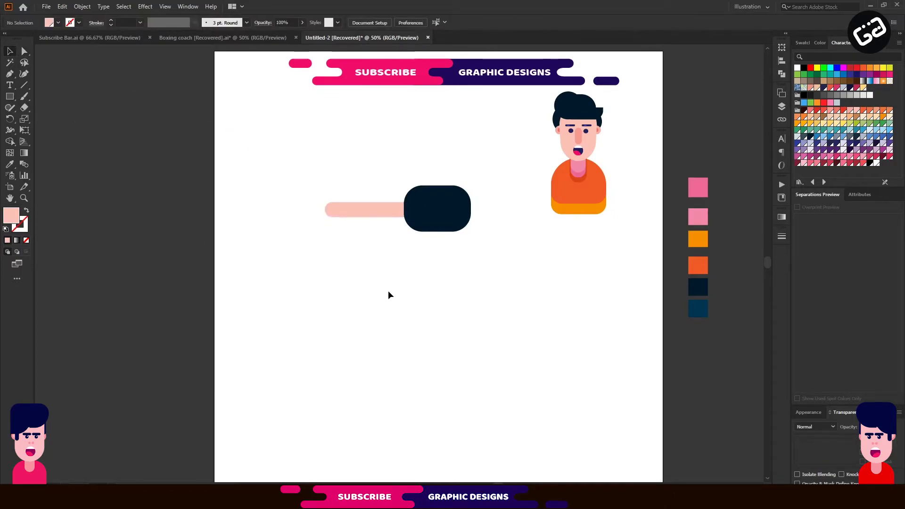
Duplicate the glove about 12 px higher and fill the lower shape with the lighter navy swatch beside the artboard
{"action": "left_click", "coordinate": [448, 210]}
{"action": "key", "text": "i"}
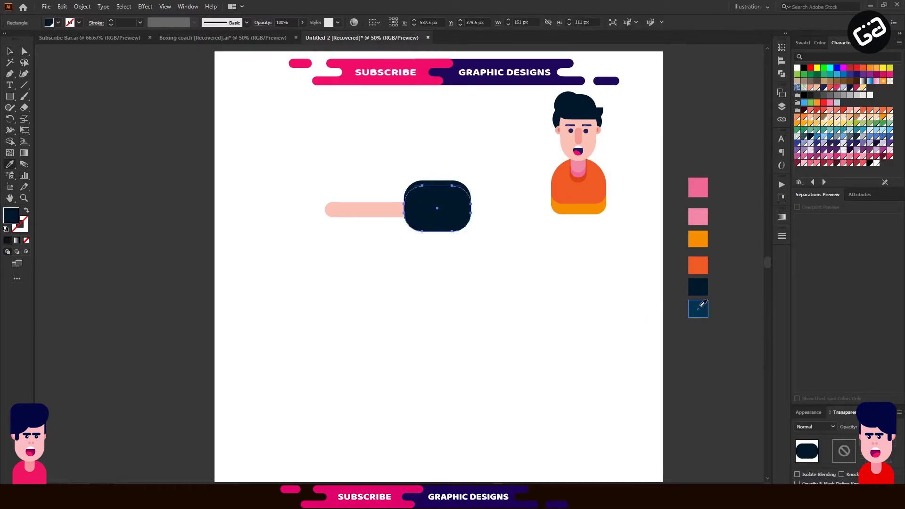
{"action": "left_click", "coordinate": [699, 308]}
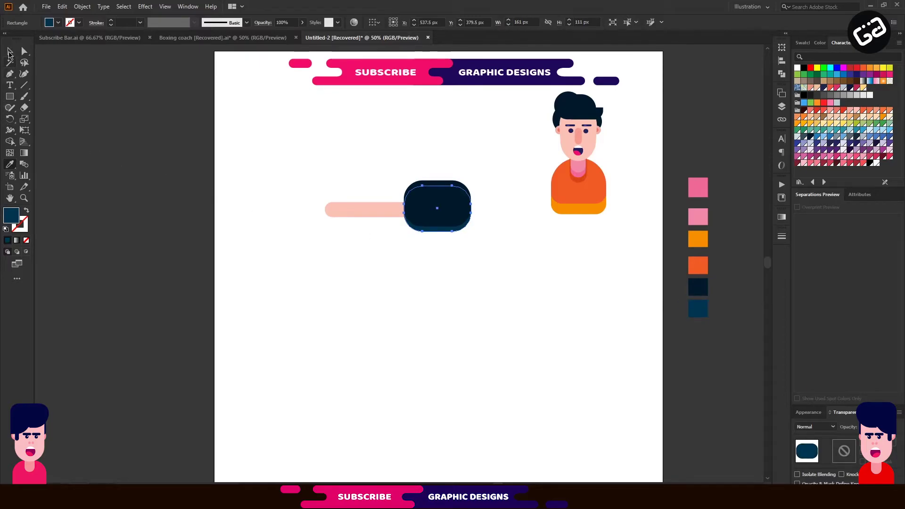
Divide the two overlapping glove shapes with Pathfinder, ungroup the result and delete the upper sliver
{"action": "key", "text": "v"}
{"action": "left_click", "coordinate": [458, 221]}
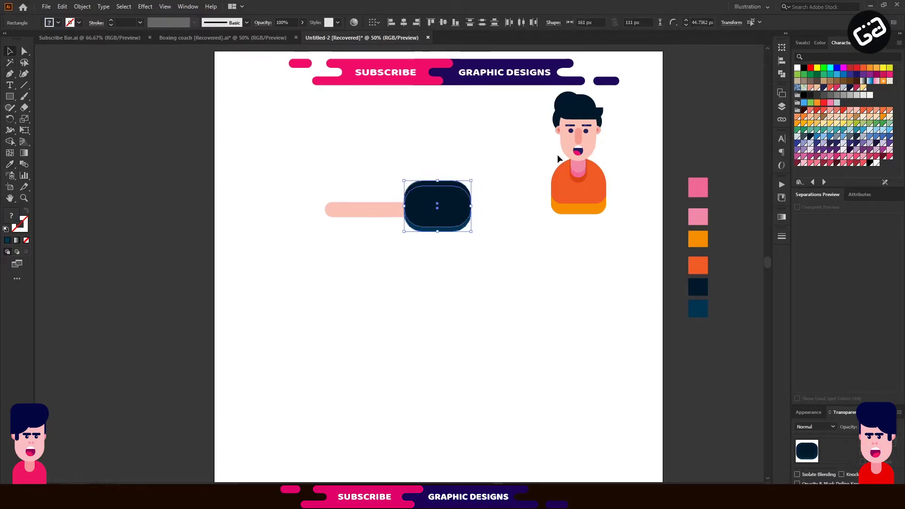
{"action": "left_click", "coordinate": [782, 74]}
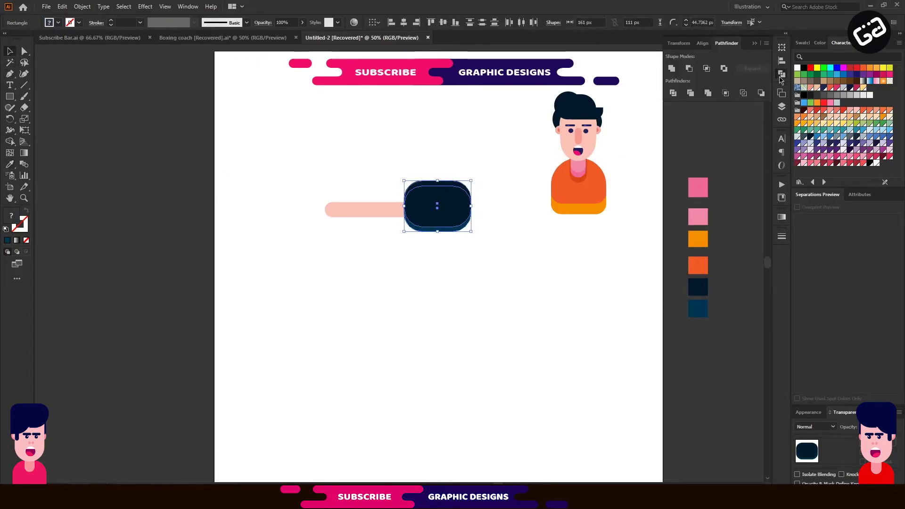
{"action": "left_click", "coordinate": [673, 93]}
{"action": "right_click", "coordinate": [446, 200]}
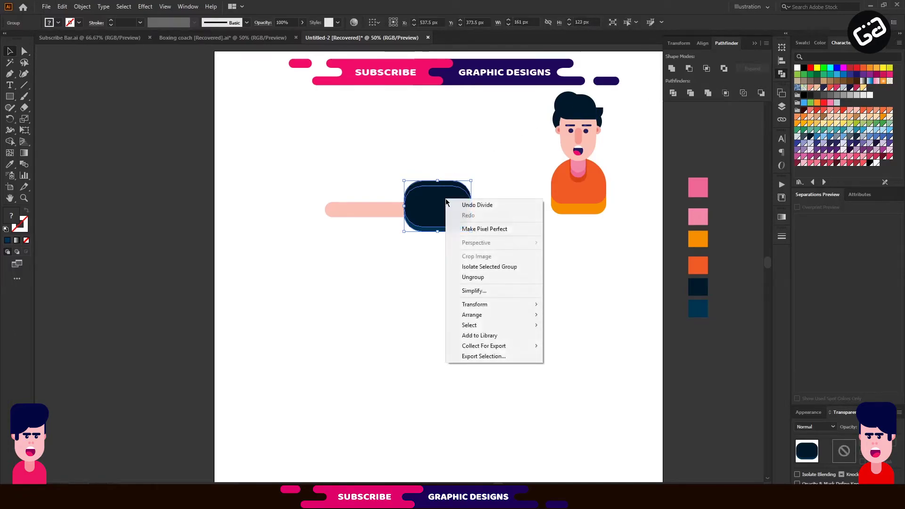
{"action": "left_click", "coordinate": [478, 277]}
{"action": "left_click_drag", "start_coordinate": [470, 169], "coordinate": [460, 188]}
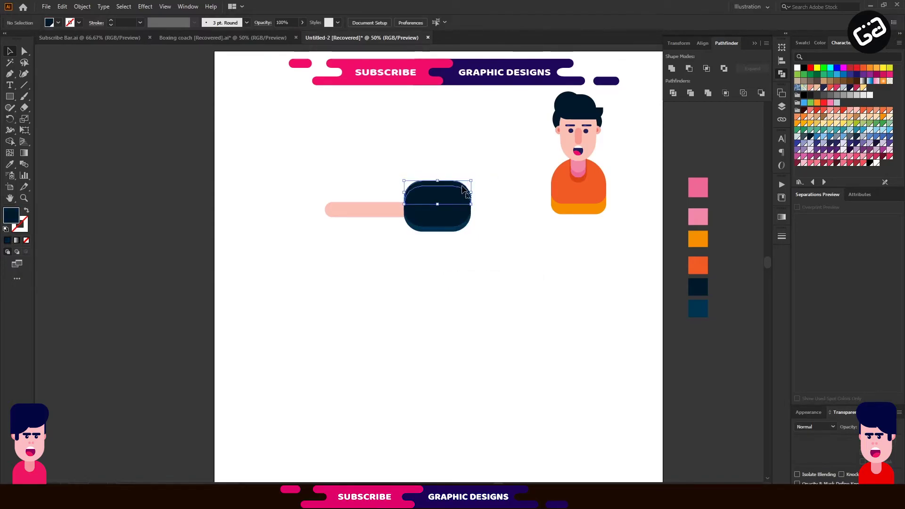
{"action": "key", "text": "Delete"}
Scale down the arm and glove, and move the grouped character to the middle of the artboard
{"action": "left_click_drag", "start_coordinate": [497, 159], "coordinate": [363, 234]}
{"action": "left_click_drag", "start_coordinate": [430, 168], "coordinate": [360, 251]}
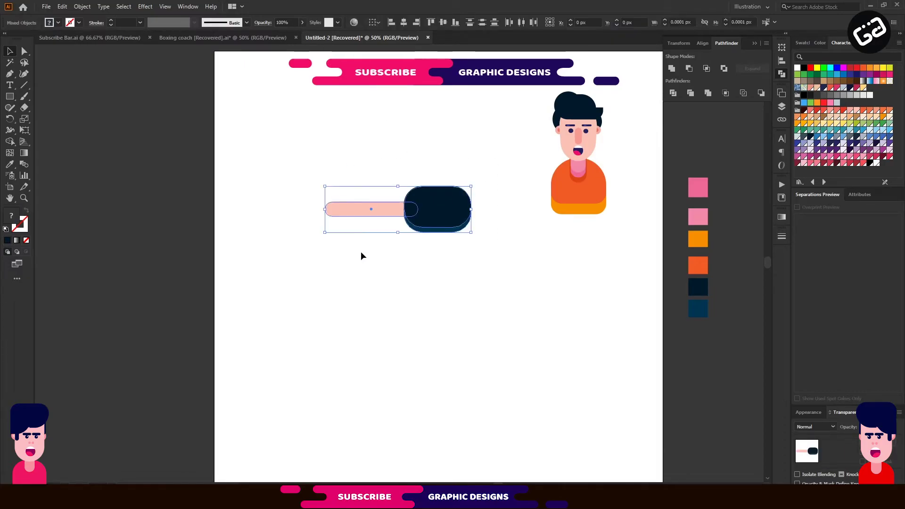
{"action": "left_click_drag", "start_coordinate": [524, 101], "coordinate": [434, 357]}
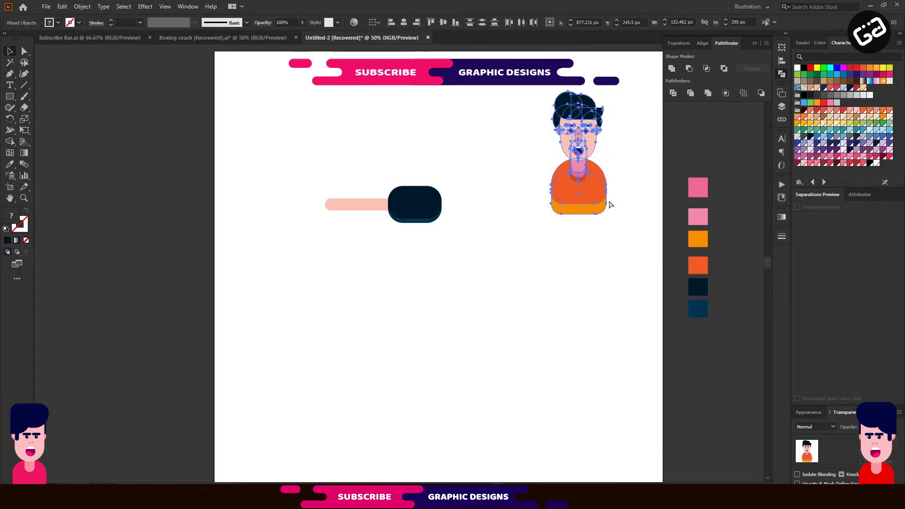
{"action": "key", "text": "ctrl+g"}
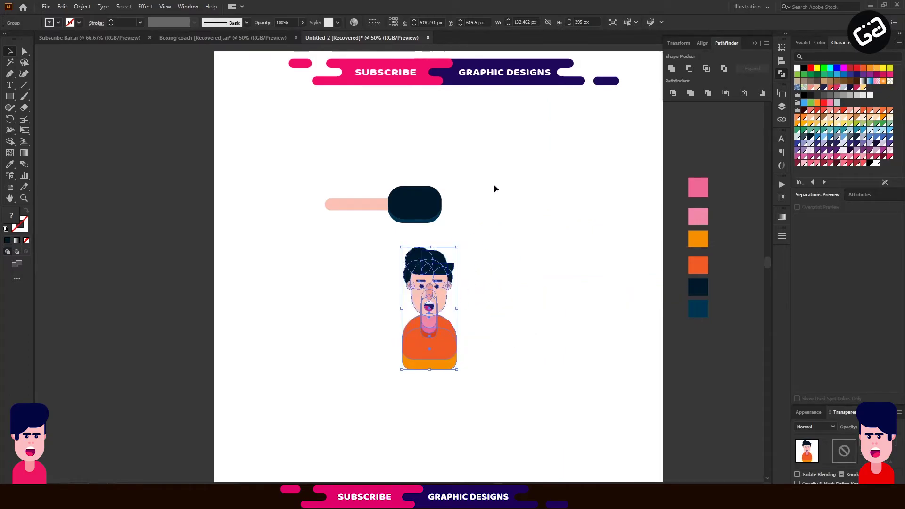
Move the arm and glove aside to the right, and enlarge the character in the upper middle of the artboard
{"action": "left_click_drag", "start_coordinate": [496, 171], "coordinate": [581, 208]}
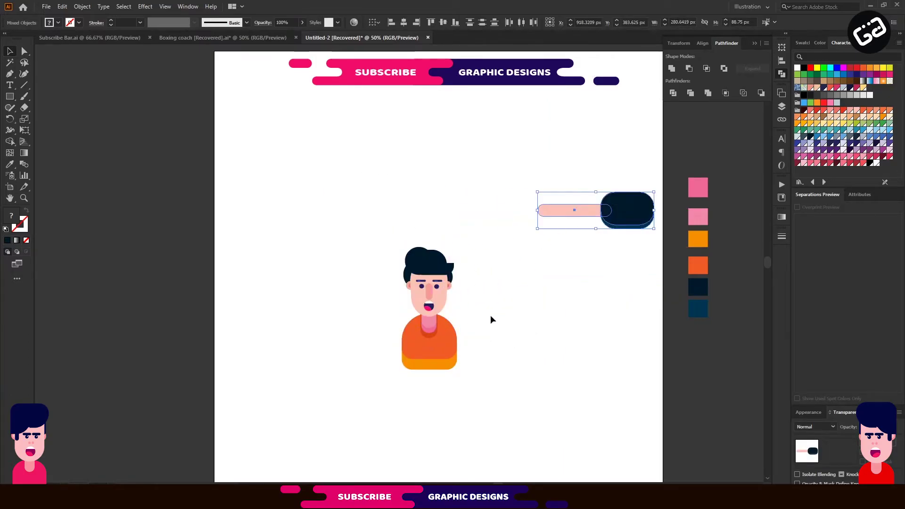
{"action": "left_click_drag", "start_coordinate": [465, 225], "coordinate": [486, 304]}
{"action": "left_click", "coordinate": [472, 191]}
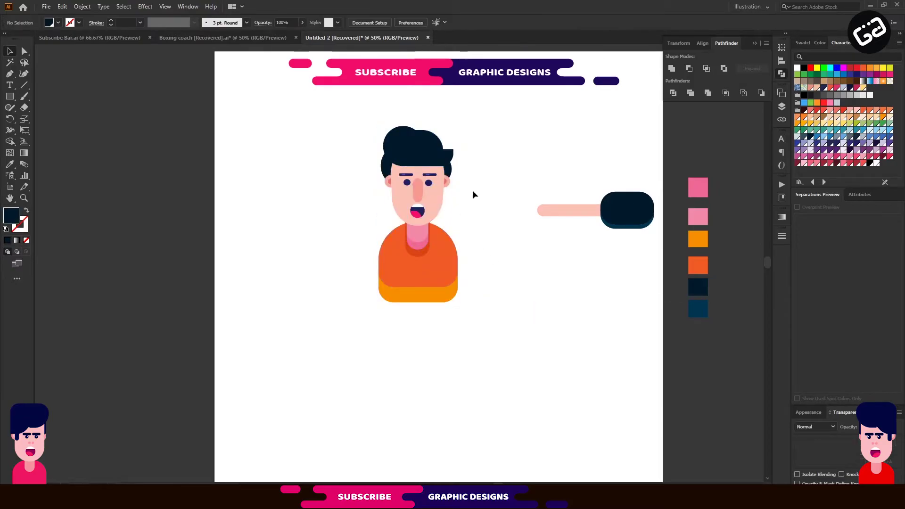
Place the arm and glove against the torso's right side and send the arm behind the torso
{"action": "left_click_drag", "start_coordinate": [541, 185], "coordinate": [514, 285]}
{"action": "left_click", "coordinate": [512, 307]}
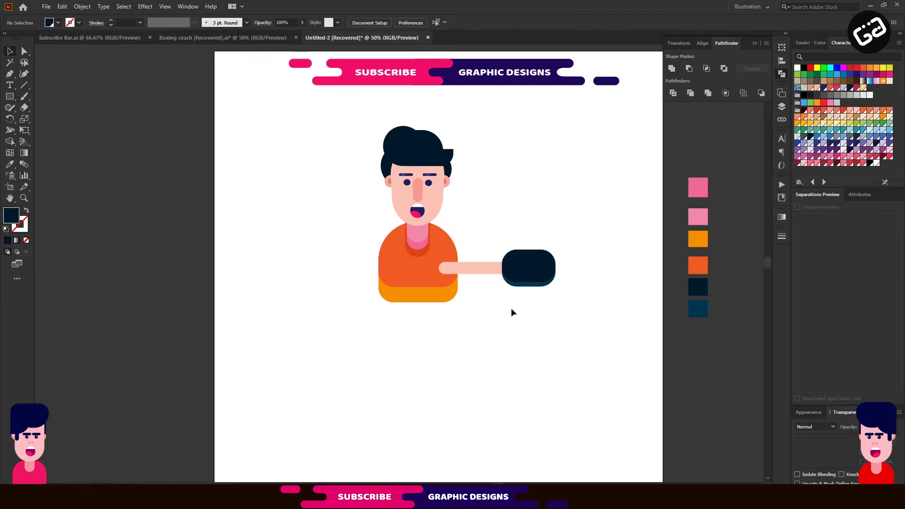
{"action": "left_click", "coordinate": [494, 273]}
{"action": "key", "text": "a"}
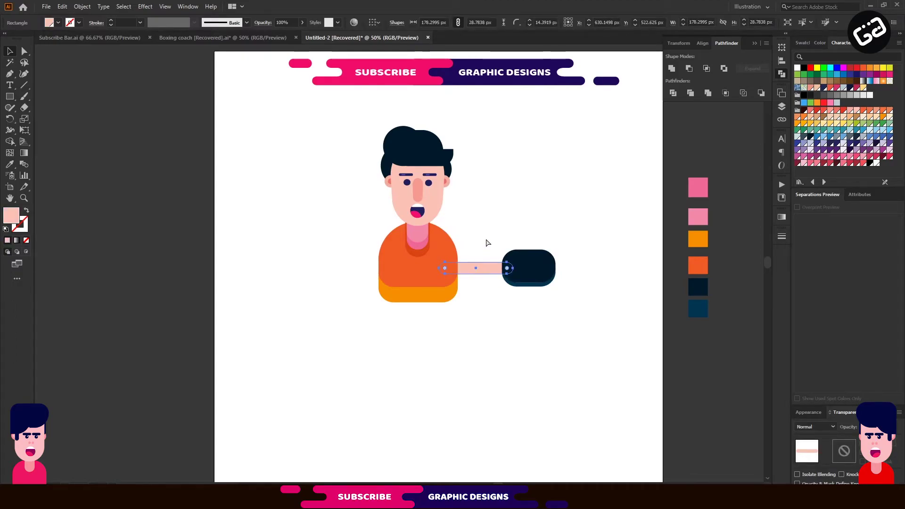
{"action": "left_click", "coordinate": [485, 239]}
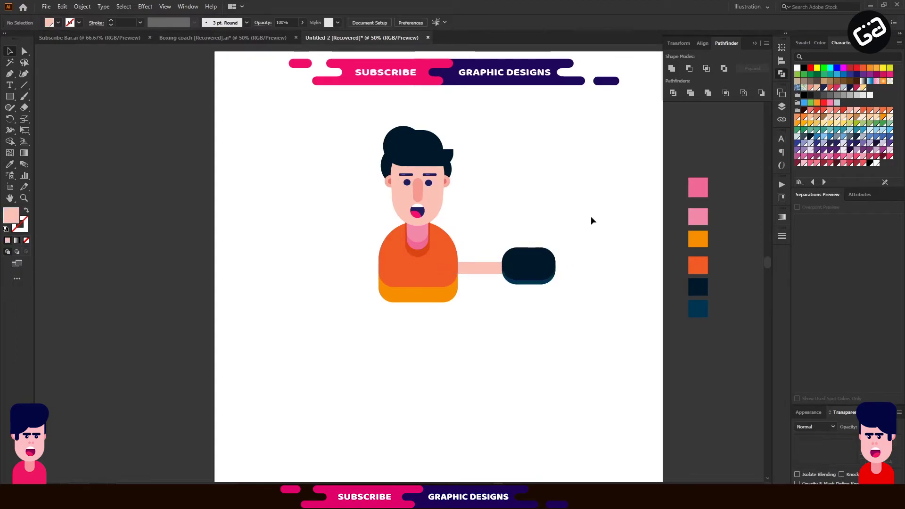
Reflect a copy of the arm and glove across the vertical axis and place it on the torso's left side
{"action": "left_click_drag", "start_coordinate": [596, 209], "coordinate": [464, 314]}
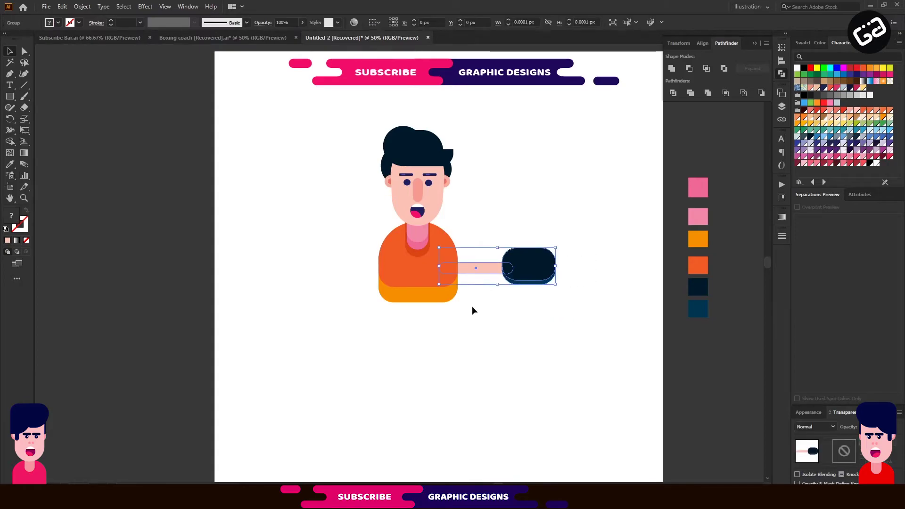
{"action": "right_click", "coordinate": [514, 271]}
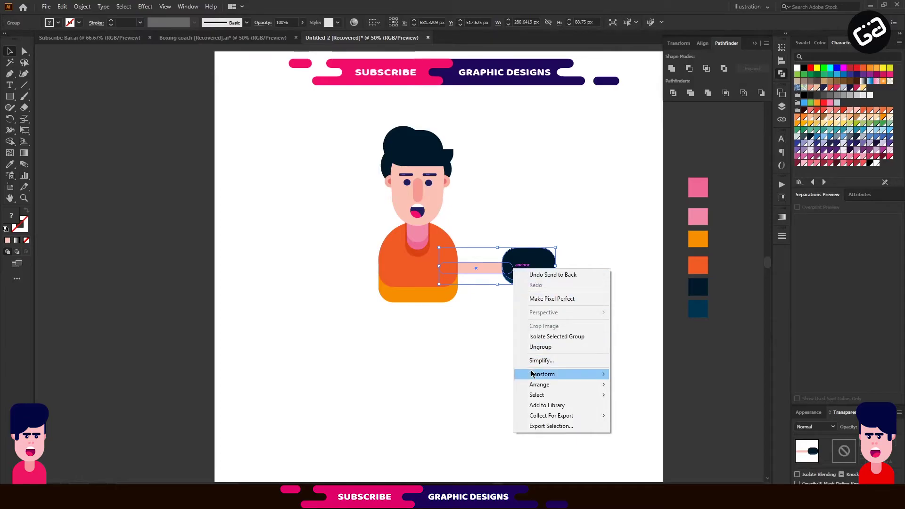
{"action": "mouse_move", "coordinate": [532, 374]}
{"action": "left_click", "coordinate": [637, 409]}
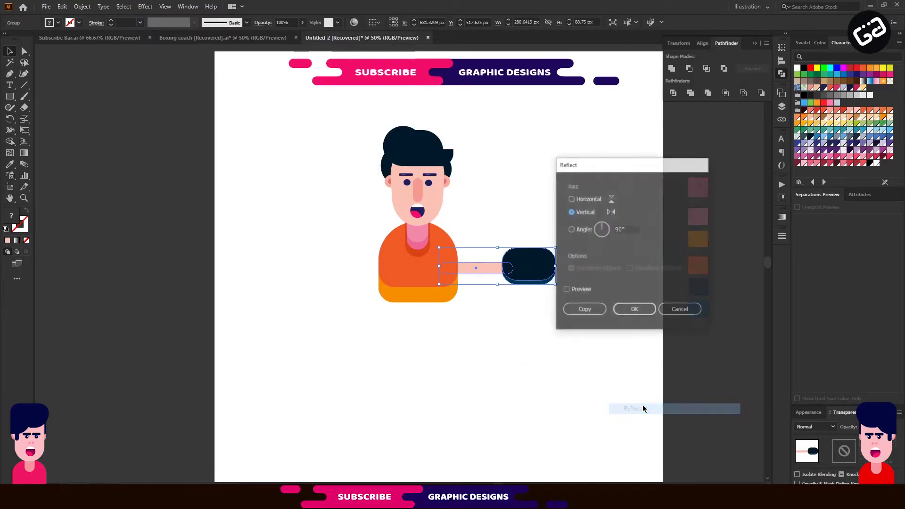
{"action": "left_click", "coordinate": [578, 290]}
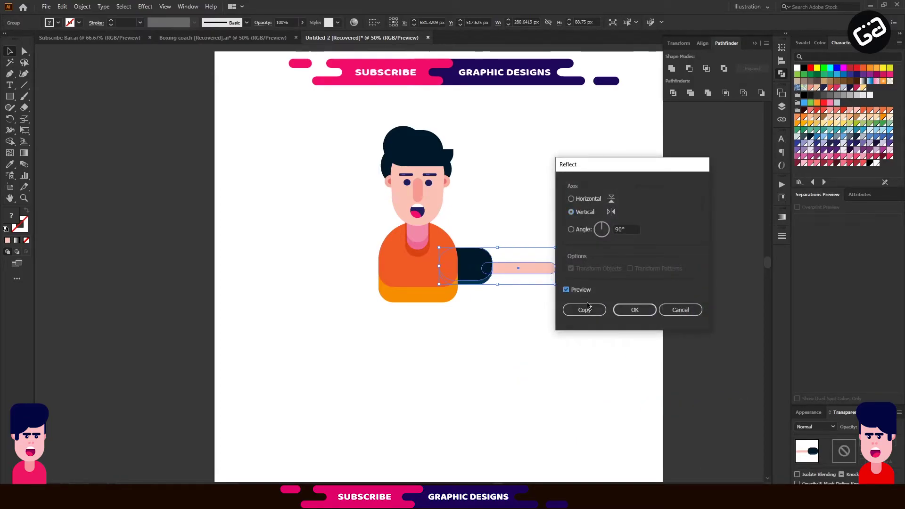
{"action": "left_click", "coordinate": [587, 310]}
{"action": "left_click_drag", "start_coordinate": [504, 274], "coordinate": [321, 265]}
{"action": "left_click", "coordinate": [344, 232]}
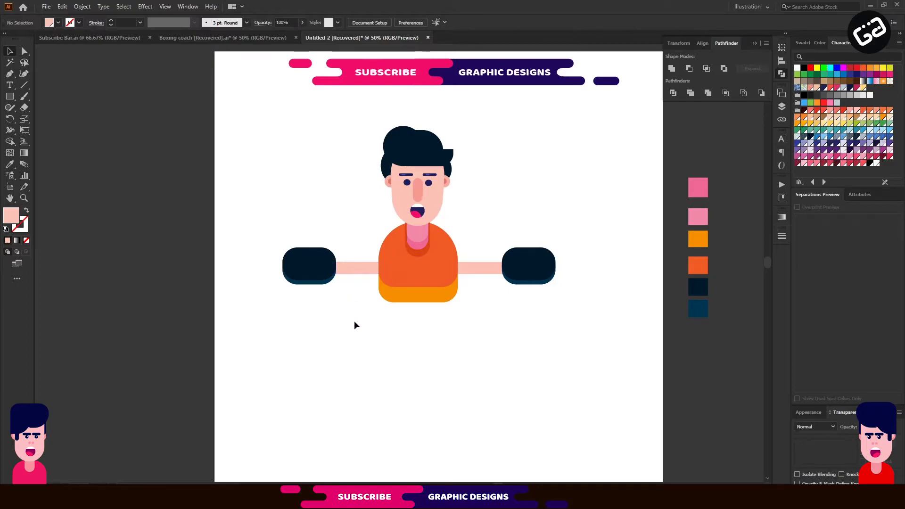
Shift the left arm and glove slightly outward from the torso
{"action": "left_click", "coordinate": [366, 269]}
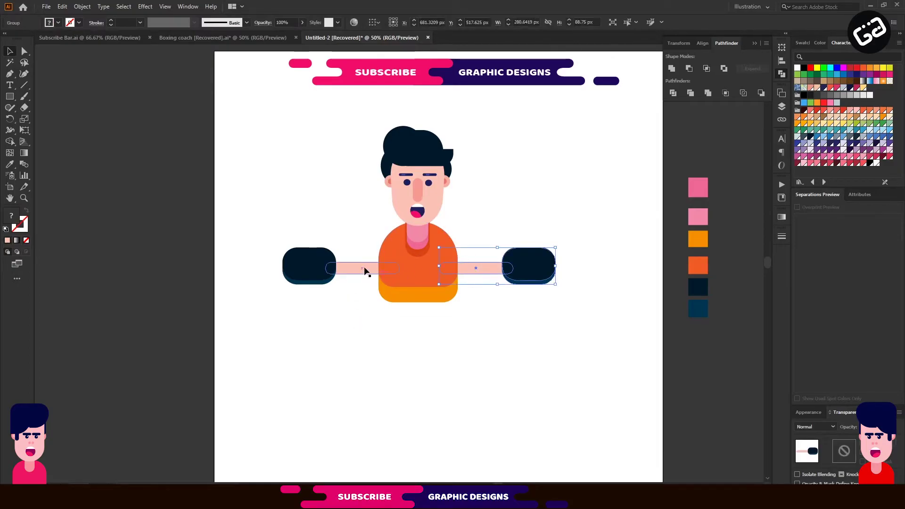
{"action": "left_click", "coordinate": [393, 319]}
{"action": "left_click_drag", "start_coordinate": [361, 271], "coordinate": [356, 270]}
{"action": "left_click", "coordinate": [346, 330]}
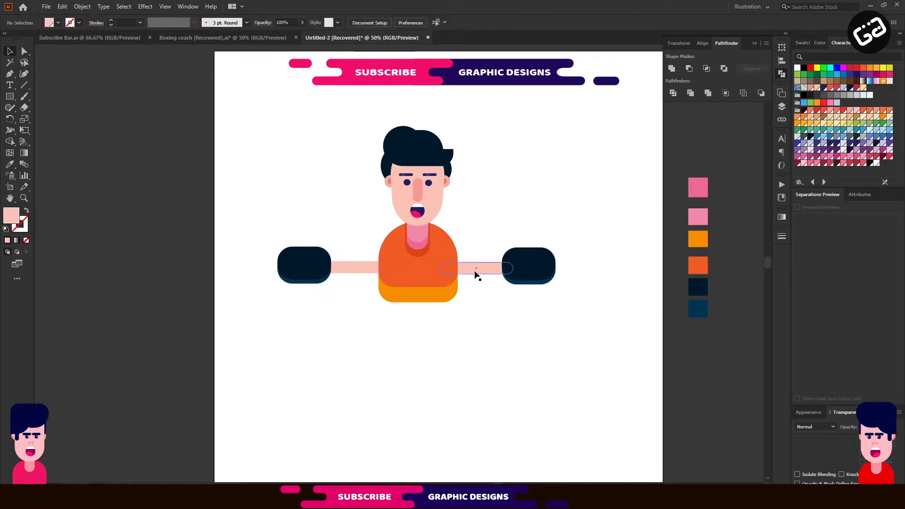
Scale down the whole character with both arms and centre it in the upper part of the artboard
{"action": "left_click_drag", "start_coordinate": [298, 132], "coordinate": [529, 285]}
{"action": "left_click_drag", "start_coordinate": [426, 258], "coordinate": [463, 255]}
{"action": "left_click", "coordinate": [505, 307]}
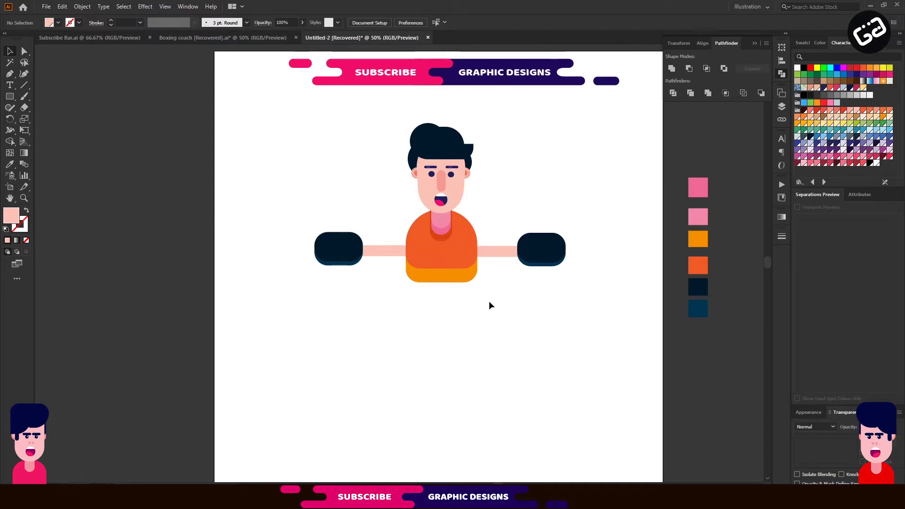
Draw a shorts rectangle of about 149 × 96 px over the torso's lower edge and strongly round its lower corners
{"action": "left_click", "coordinate": [14, 97]}
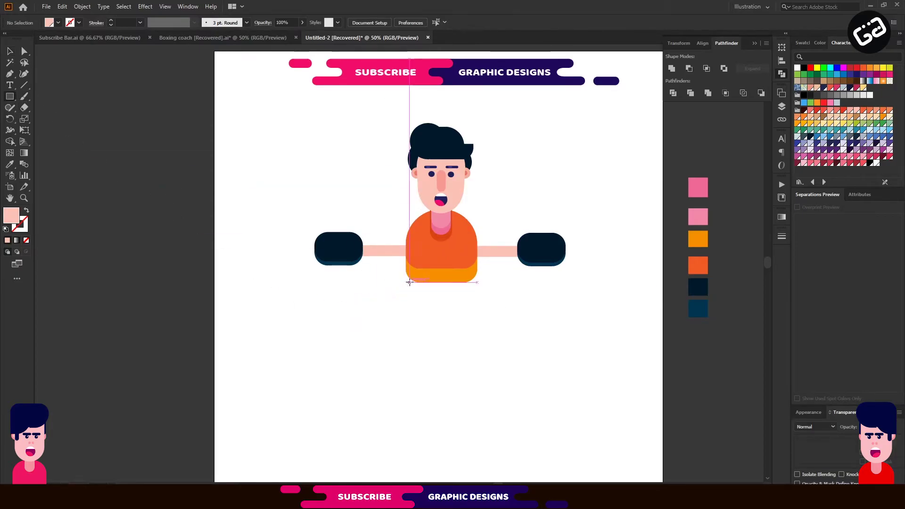
{"action": "left_click_drag", "start_coordinate": [412, 270], "coordinate": [474, 309]}
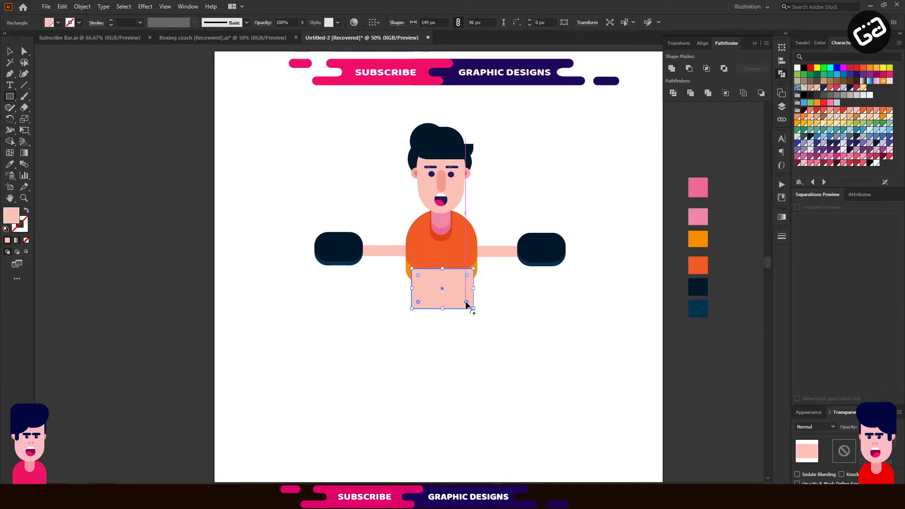
{"action": "left_click_drag", "start_coordinate": [467, 301], "coordinate": [456, 285]}
Fill the shorts with a dark indigo sampled by the Eyedropper and send them behind the torso
{"action": "key", "text": "i"}
{"action": "left_click", "coordinate": [693, 305]}
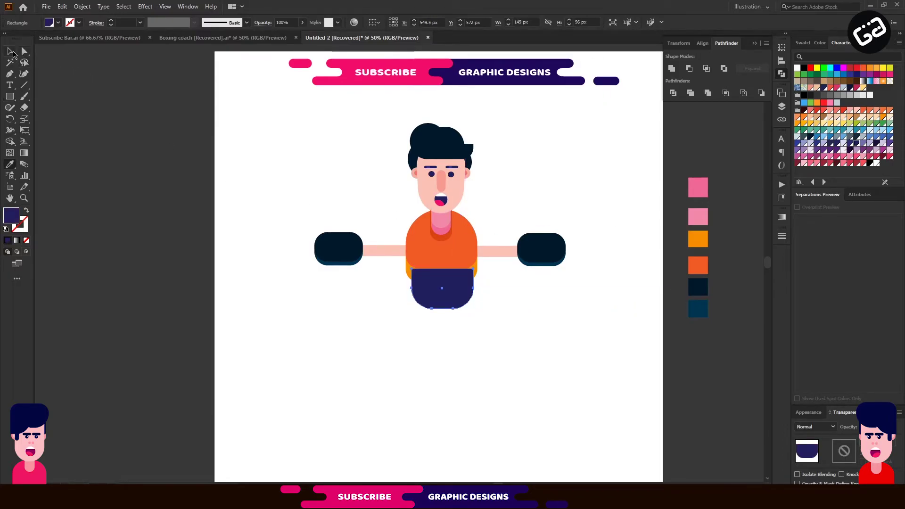
{"action": "left_click", "coordinate": [10, 51]}
{"action": "key", "text": "ctrl+bracketleft"}
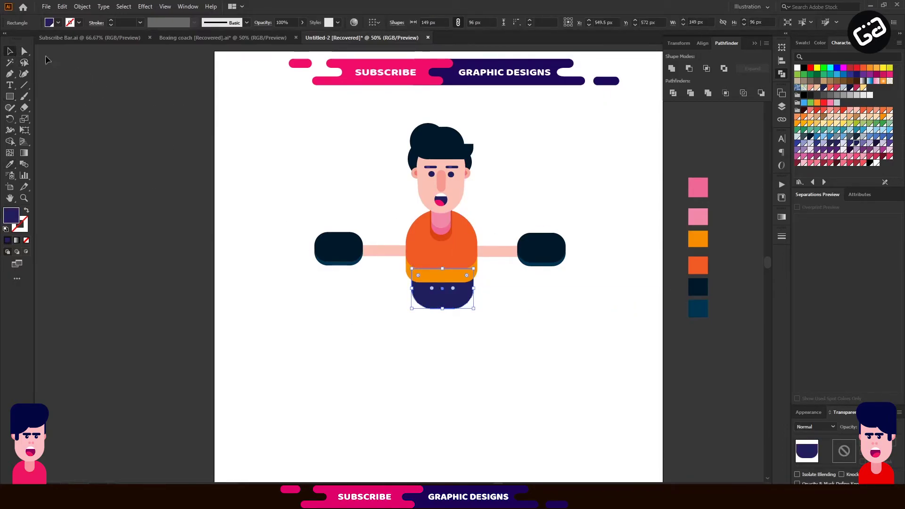
{"action": "key", "text": "f"}
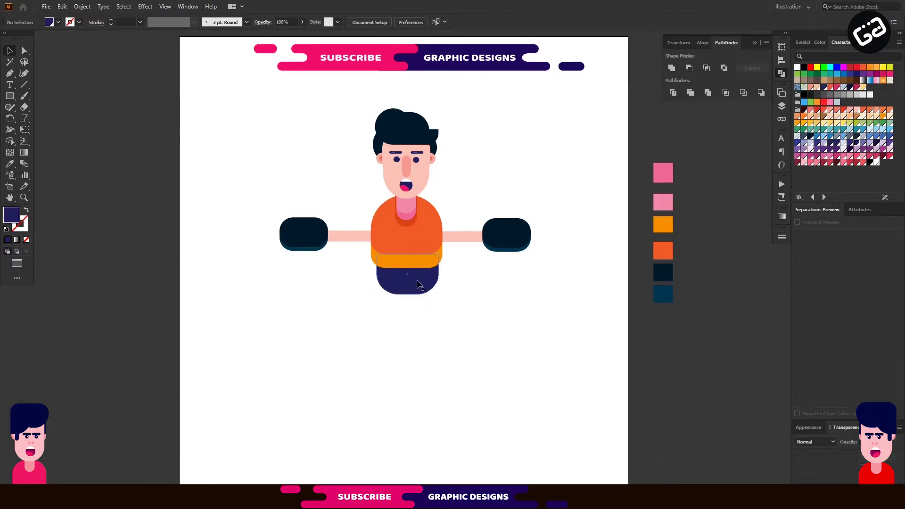
Add a shadow to the shorts from a copy shifted slightly down, filled with #14143f and placed behind them
{"action": "left_click_drag", "start_coordinate": [418, 281], "coordinate": [417, 290]}
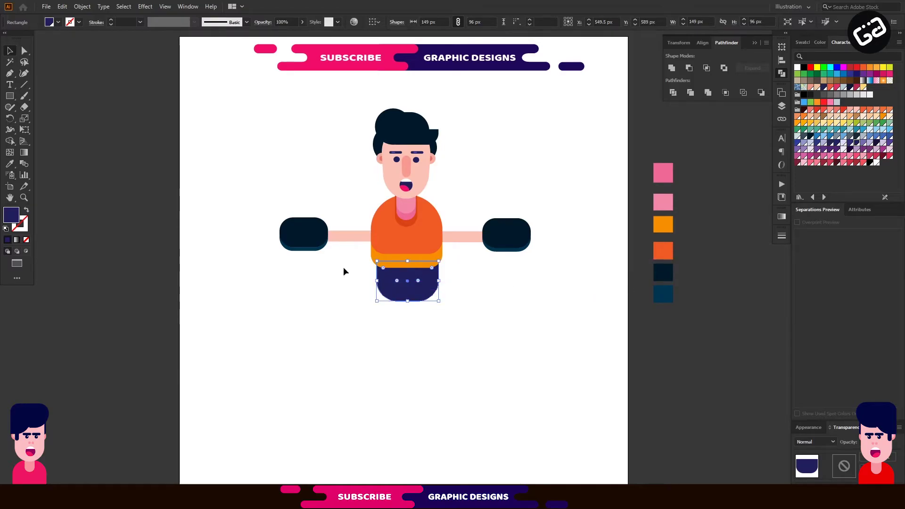
{"action": "double_click", "coordinate": [12, 217]}
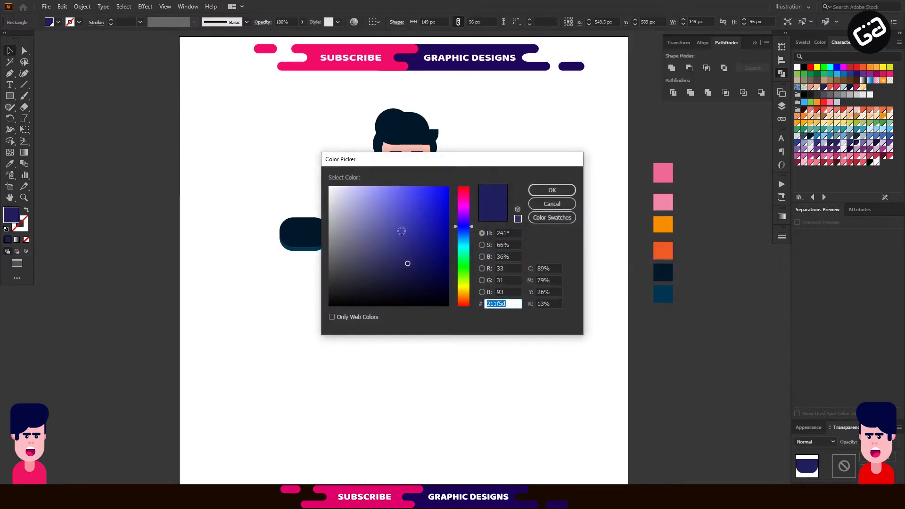
{"action": "left_click", "coordinate": [553, 203]}
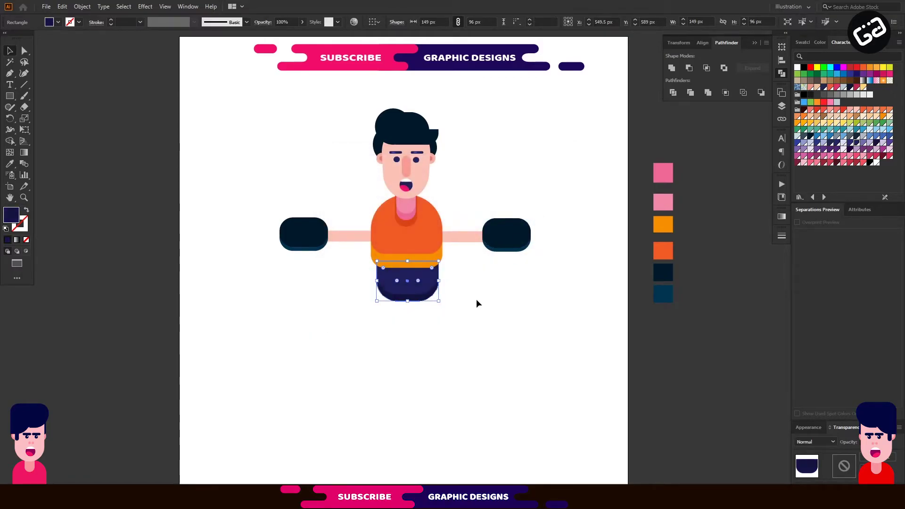
{"action": "left_click", "coordinate": [475, 301]}
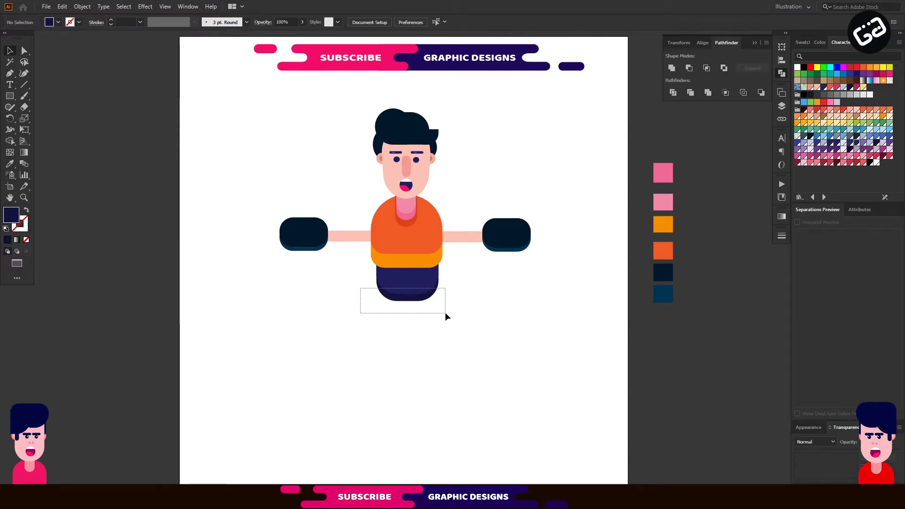
{"action": "left_click_drag", "start_coordinate": [446, 316], "coordinate": [410, 296]}
{"action": "left_click", "coordinate": [474, 316]}
{"action": "scroll", "coordinate": [468, 306], "scroll_direction": "down", "scroll_amount": 1}
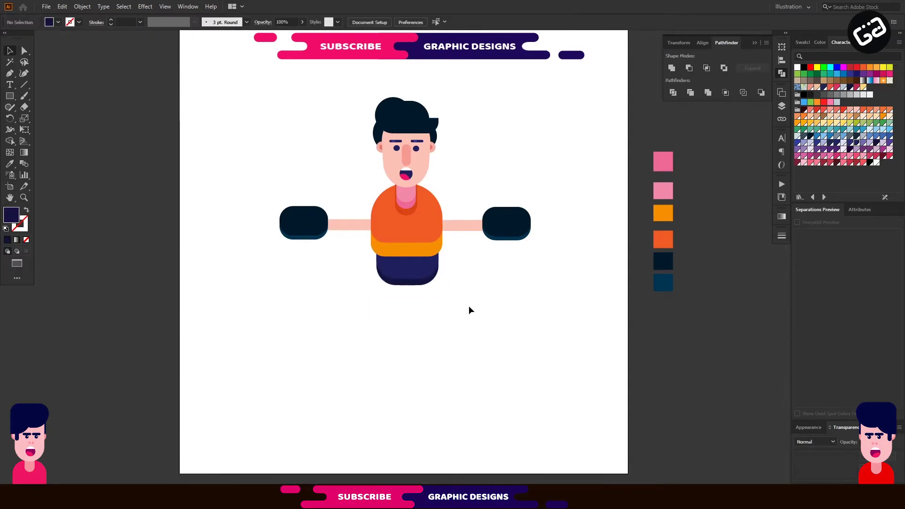
Draw a leg rectangle of about 41 × 305 px below the left arm and fill it with the shorts' indigo using the Eyedropper
{"action": "left_click", "coordinate": [10, 96]}
{"action": "left_click_drag", "start_coordinate": [341, 267], "coordinate": [359, 395]}
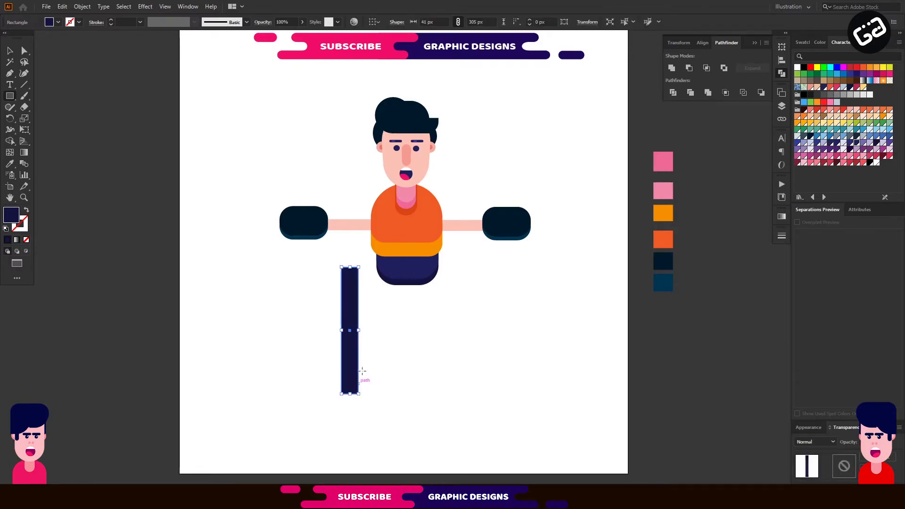
{"action": "key", "text": "i"}
{"action": "left_click", "coordinate": [405, 271]}
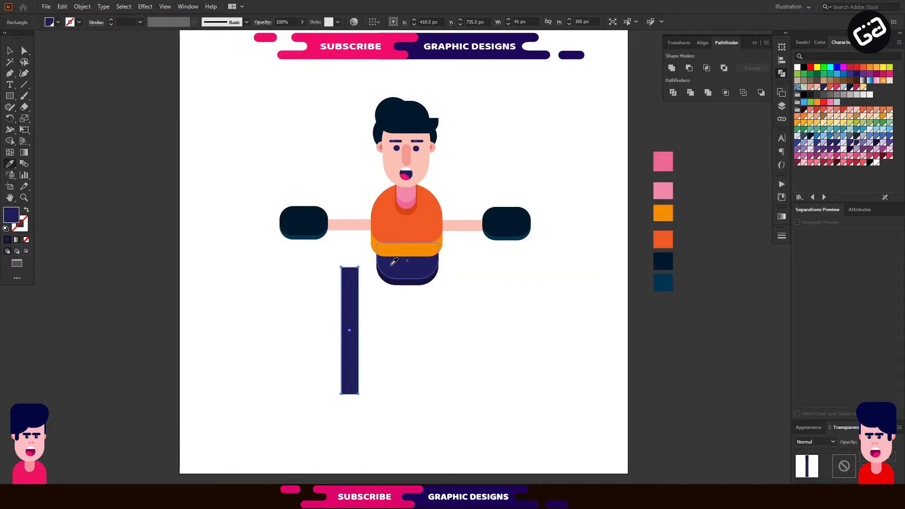
{"action": "left_click", "coordinate": [10, 51]}
{"action": "left_click", "coordinate": [289, 340]}
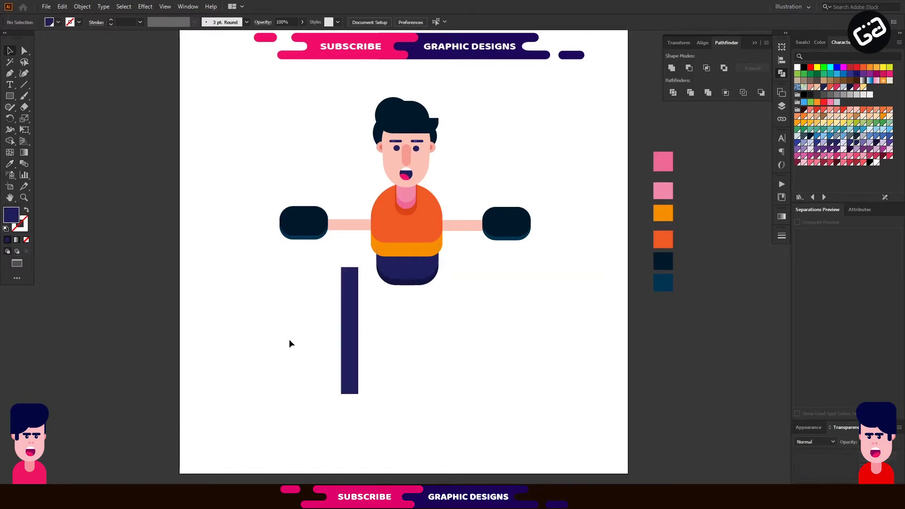
Duplicate the leg rectangle about 25 px to the right and fill the copy with the shorts' darker shadow colour
{"action": "left_click_drag", "start_coordinate": [352, 351], "coordinate": [365, 354]}
{"action": "key", "text": "i"}
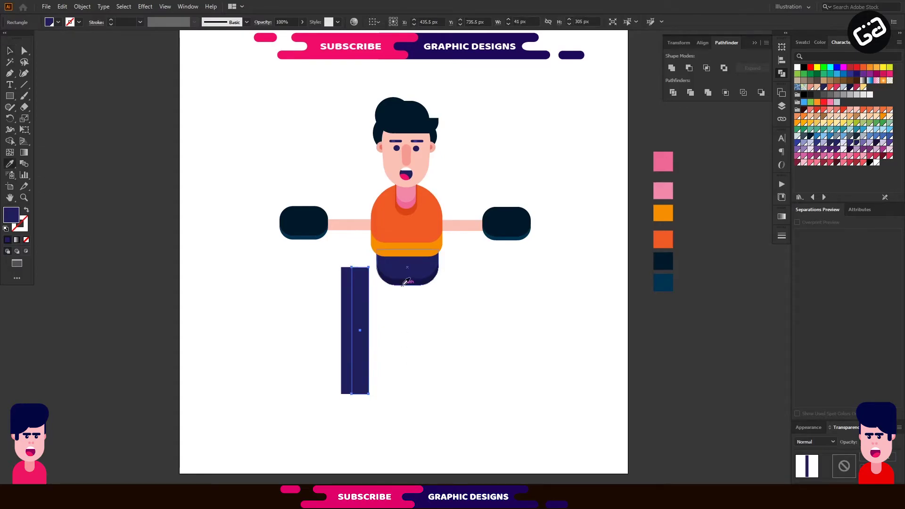
{"action": "left_click", "coordinate": [406, 282]}
Divide the two overlapping leg rectangles with Pathfinder, ungroup the pieces and delete the strip protruding on the right
{"action": "left_click_drag", "start_coordinate": [377, 336], "coordinate": [378, 332]}
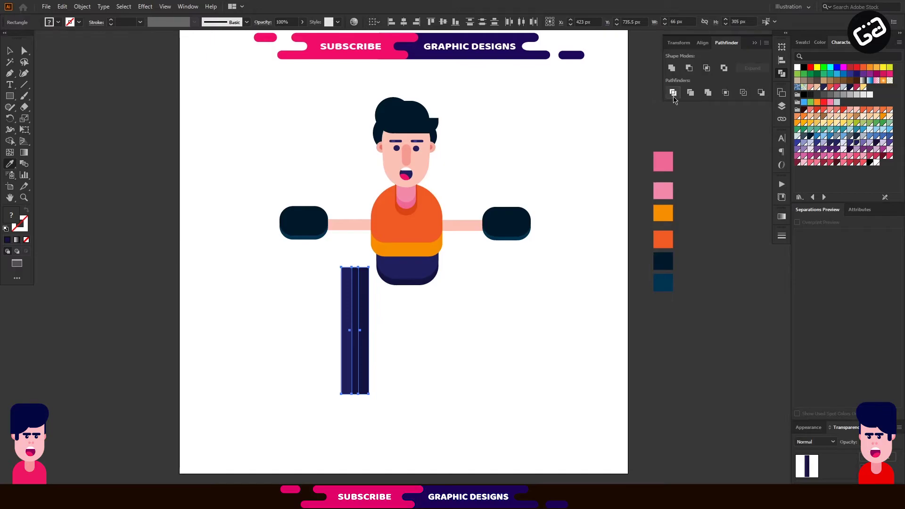
{"action": "key", "text": "ctrl+g"}
{"action": "left_click", "coordinate": [12, 49]}
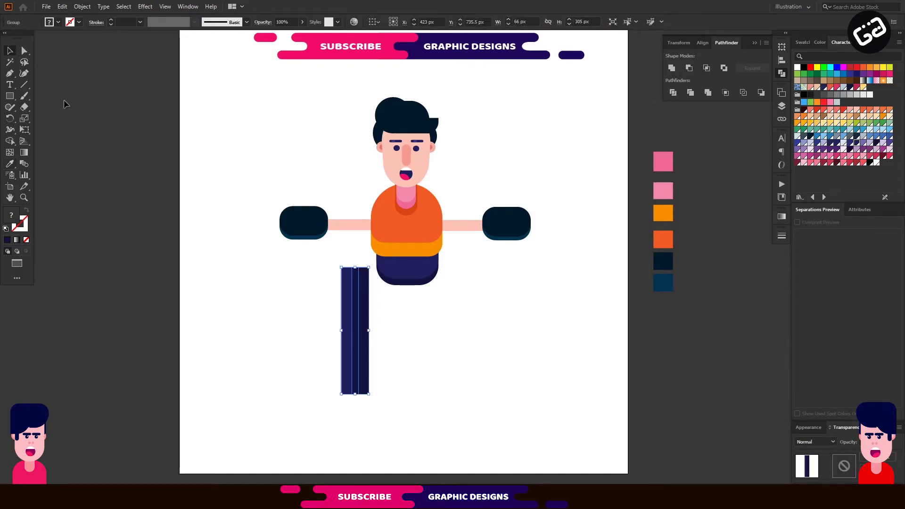
{"action": "right_click", "coordinate": [356, 294]}
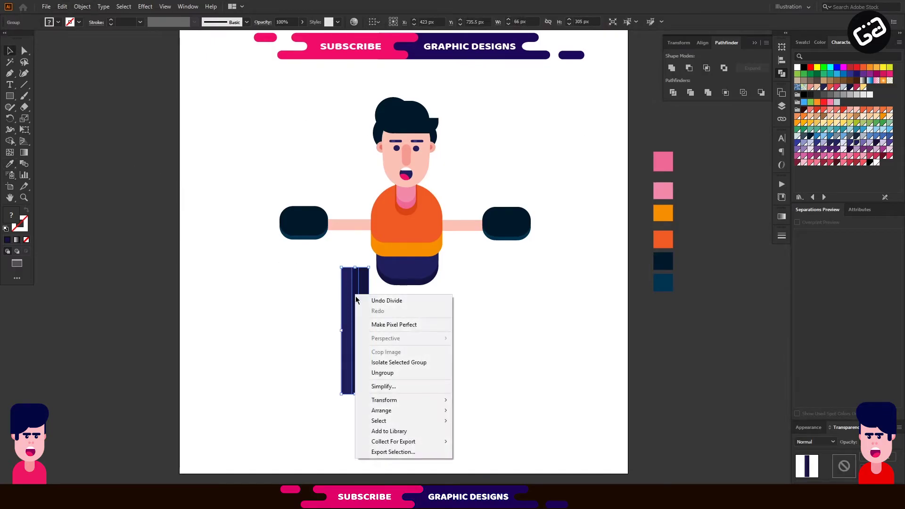
{"action": "left_click", "coordinate": [378, 372]}
{"action": "left_click", "coordinate": [414, 336]}
{"action": "left_click", "coordinate": [367, 329]}
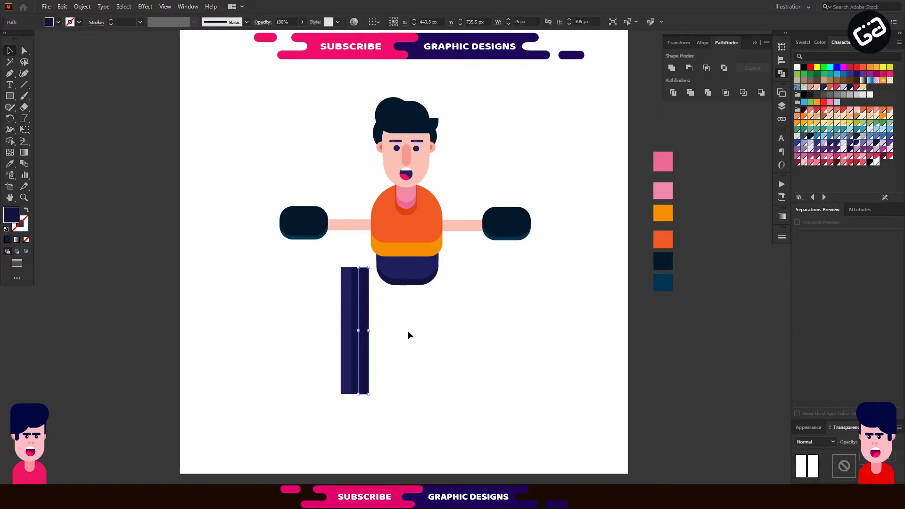
{"action": "key", "text": "Delete"}
{"action": "left_click_drag", "start_coordinate": [323, 282], "coordinate": [393, 314]}
{"action": "left_click", "coordinate": [394, 408]}
Draw a rectangle of about 41 × 49 px over the leg's lower end and fill it with swatch R=0 G=25 B=42
{"action": "scroll", "coordinate": [392, 403], "scroll_direction": "up", "scroll_amount": 4}
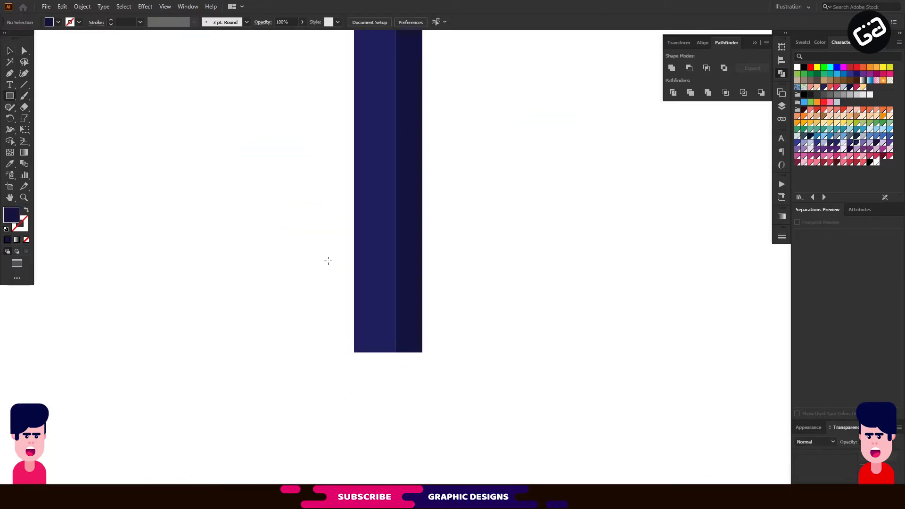
{"action": "mouse_move", "coordinate": [354, 271]}
{"action": "left_mouse_down"}
{"action": "mouse_move", "coordinate": [412, 313]}
{"action": "mouse_move", "coordinate": [423, 353]}
{"action": "left_mouse_up"}
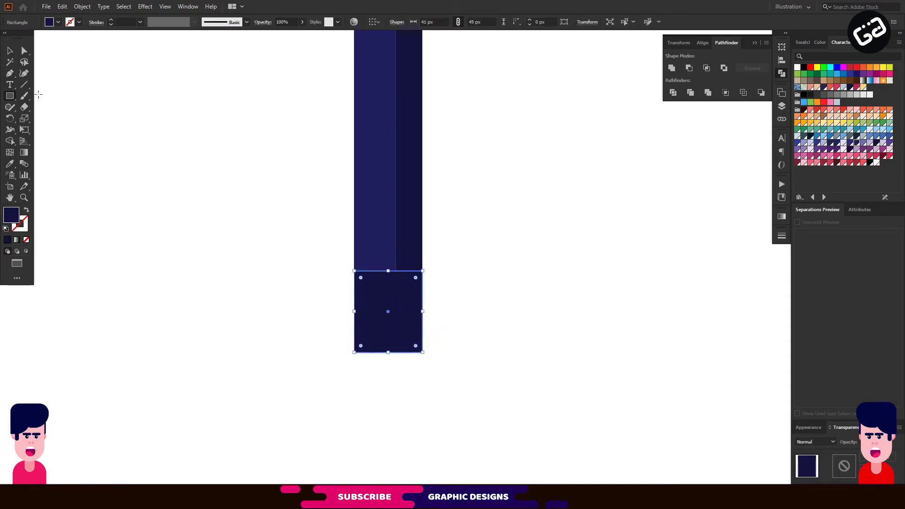
{"action": "left_click", "coordinate": [811, 137]}
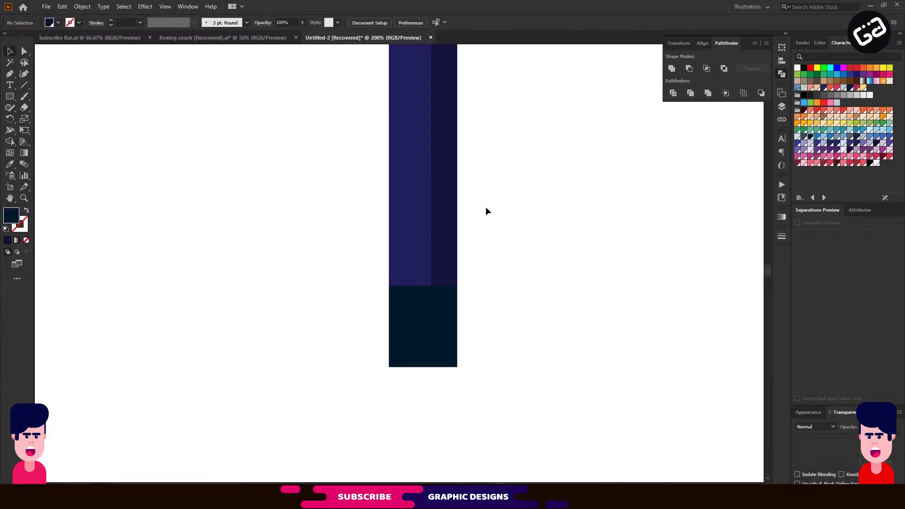
Move the leg with its dark end piece onto the left half of the shorts
{"action": "scroll", "coordinate": [485, 207], "scroll_direction": "down", "scroll_amount": 5}
{"action": "left_click_drag", "start_coordinate": [535, 145], "coordinate": [467, 302]}
{"action": "scroll", "coordinate": [404, 397], "scroll_direction": "up", "scroll_amount": 4}
Fully round the dark end piece's corners and lengthen it past the leg's end to about 68 px high
{"action": "left_click", "coordinate": [404, 396]}
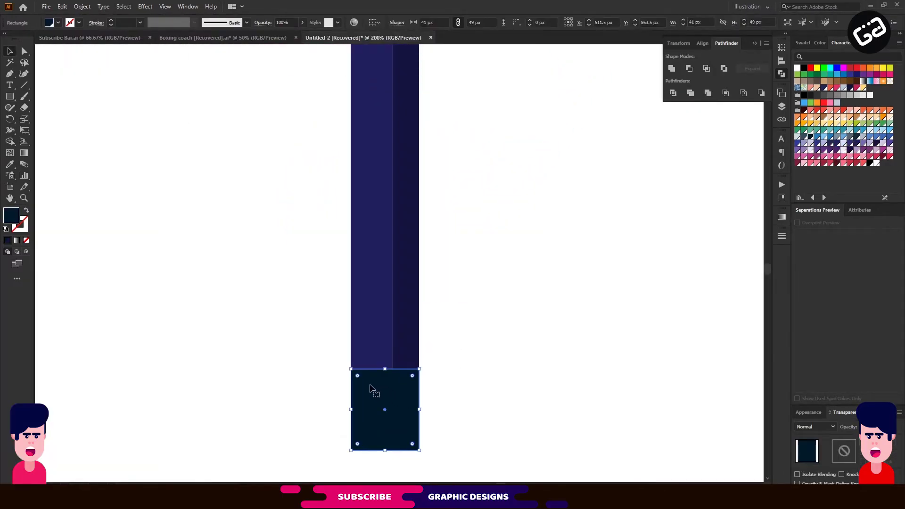
{"action": "left_click_drag", "start_coordinate": [358, 376], "coordinate": [396, 340]}
{"action": "left_click", "coordinate": [466, 391]}
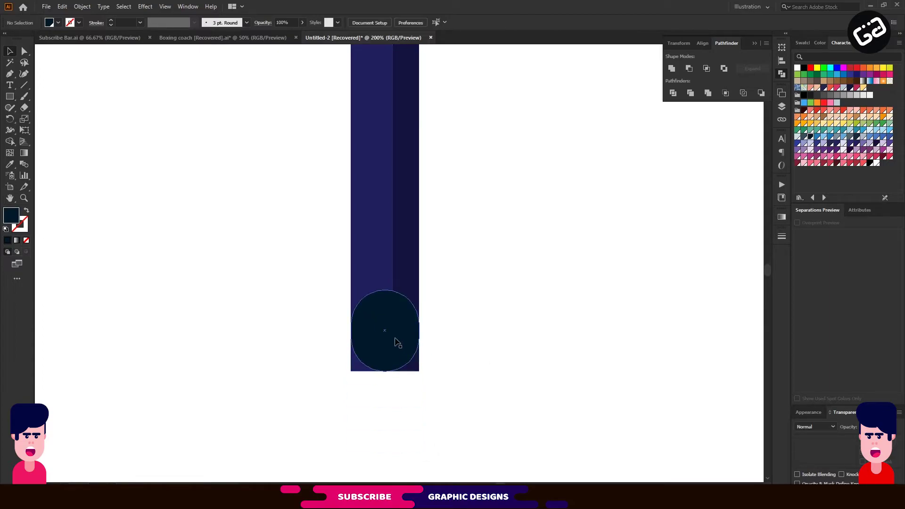
{"action": "left_click_drag", "start_coordinate": [385, 372], "coordinate": [383, 403]}
{"action": "left_click", "coordinate": [489, 348]}
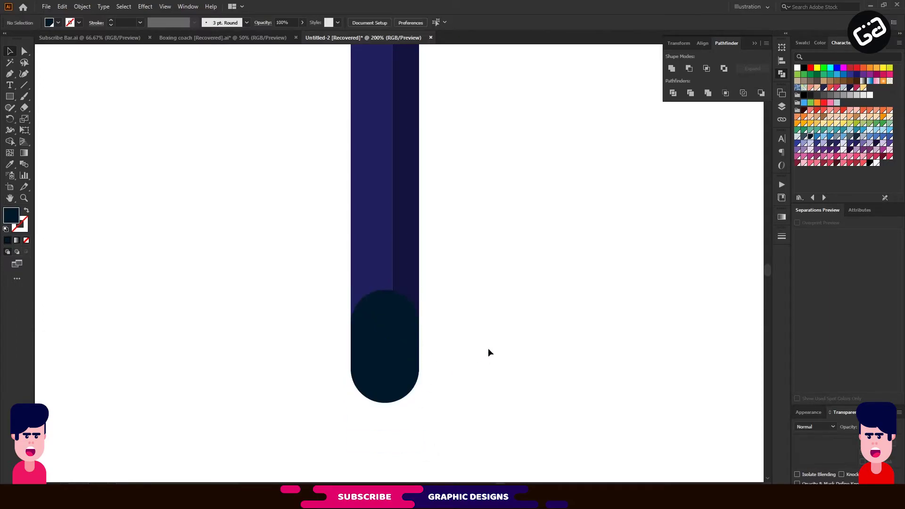
{"action": "left_click", "coordinate": [406, 356]}
Draw a dark rounded rectangle of about 52 × 31 px beside the leg as the foot
{"action": "scroll", "coordinate": [406, 352], "scroll_direction": "down", "scroll_amount": 5}
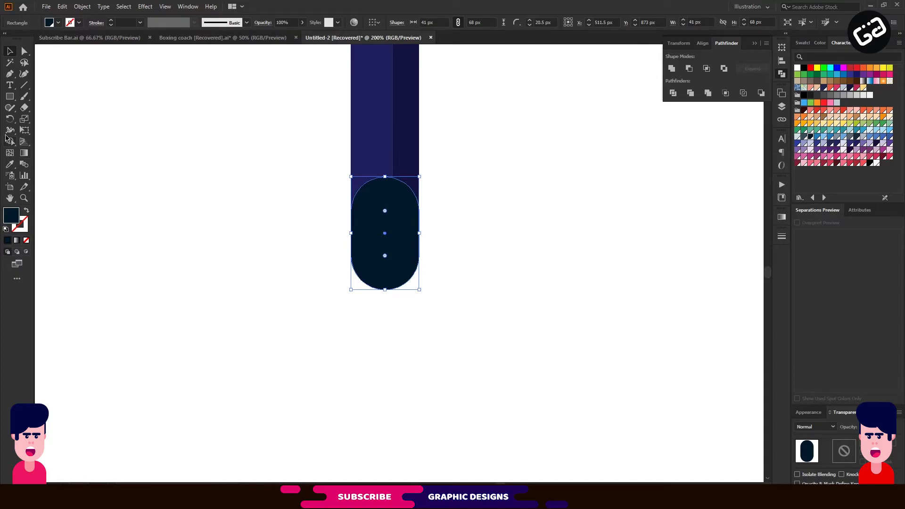
{"action": "left_click_drag", "start_coordinate": [9, 96], "coordinate": [47, 107]}
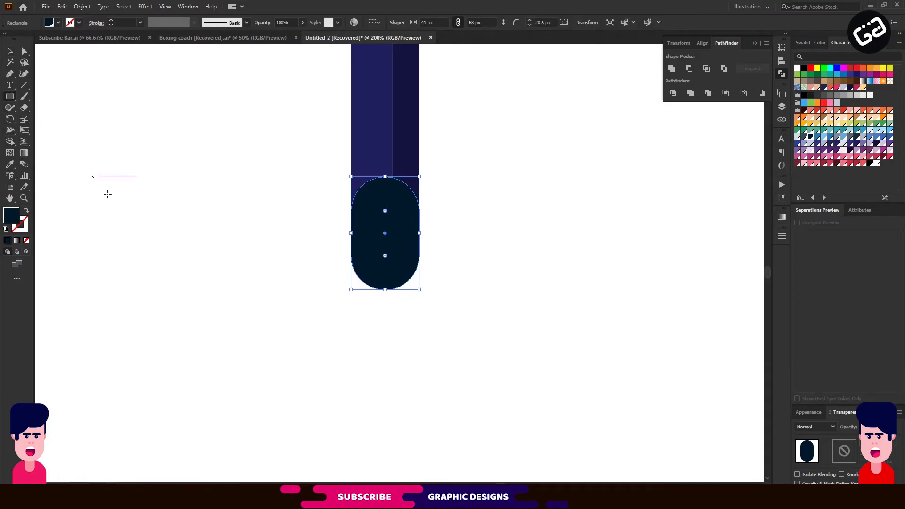
{"action": "left_click_drag", "start_coordinate": [147, 230], "coordinate": [233, 282]}
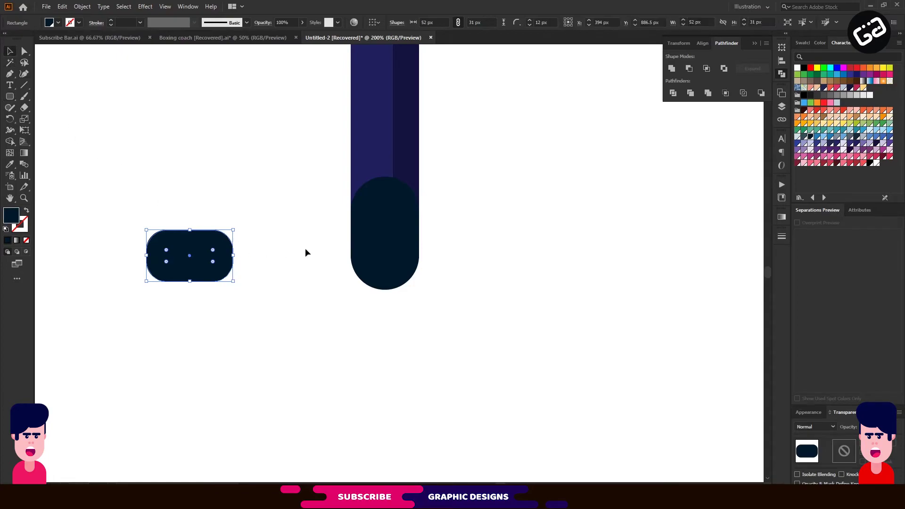
{"action": "key", "text": "a"}
{"action": "key", "text": "v"}
Add a smaller copy of about 35 × 26 px at the foot's bottom centre and fill it with a lighter navy
{"action": "left_click_drag", "start_coordinate": [234, 282], "coordinate": [191, 282]}
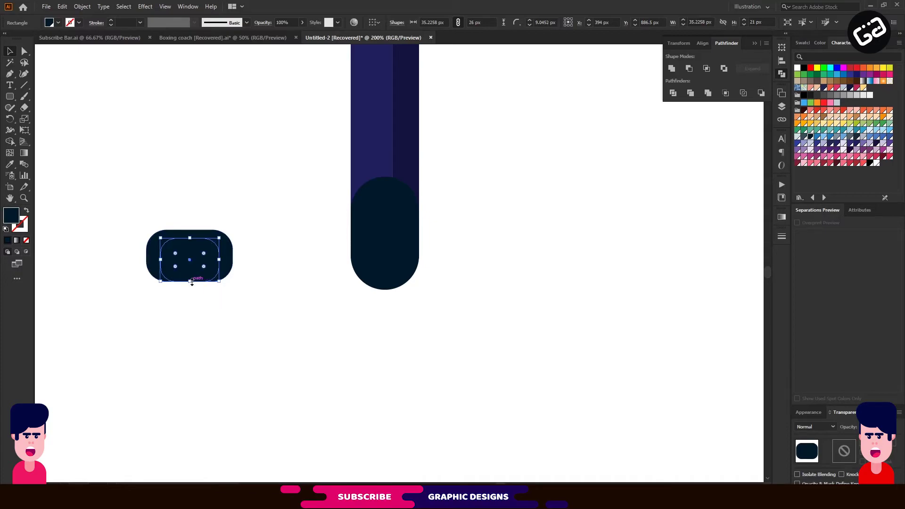
{"action": "double_click", "coordinate": [12, 216]}
{"action": "left_click", "coordinate": [551, 188]}
Round the corners of both foot shapes further with the Direct Selection tool
{"action": "left_click_drag", "start_coordinate": [260, 206], "coordinate": [187, 263]}
{"action": "key", "text": "a"}
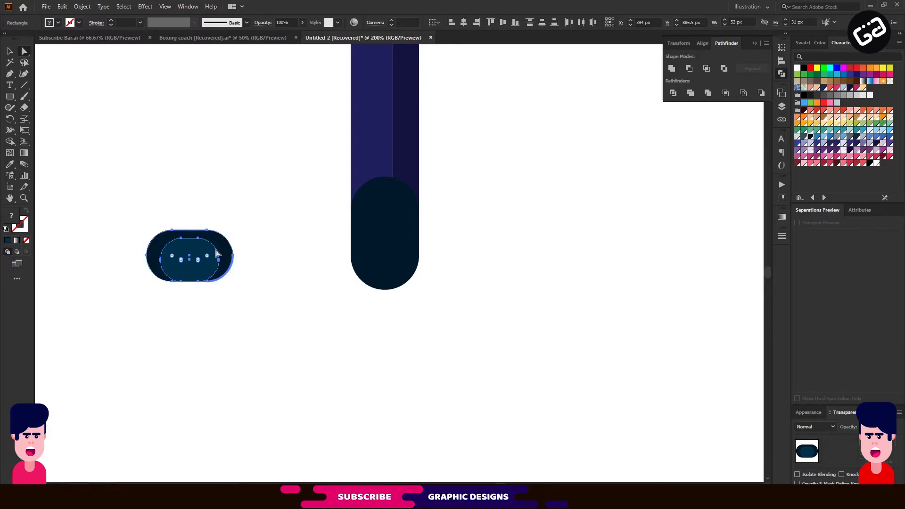
{"action": "left_click", "coordinate": [267, 225]}
Scale the foot up to about 68 px wide and place it at the leg's lower end
{"action": "left_click_drag", "start_coordinate": [266, 204], "coordinate": [131, 316]}
{"action": "left_click", "coordinate": [10, 52]}
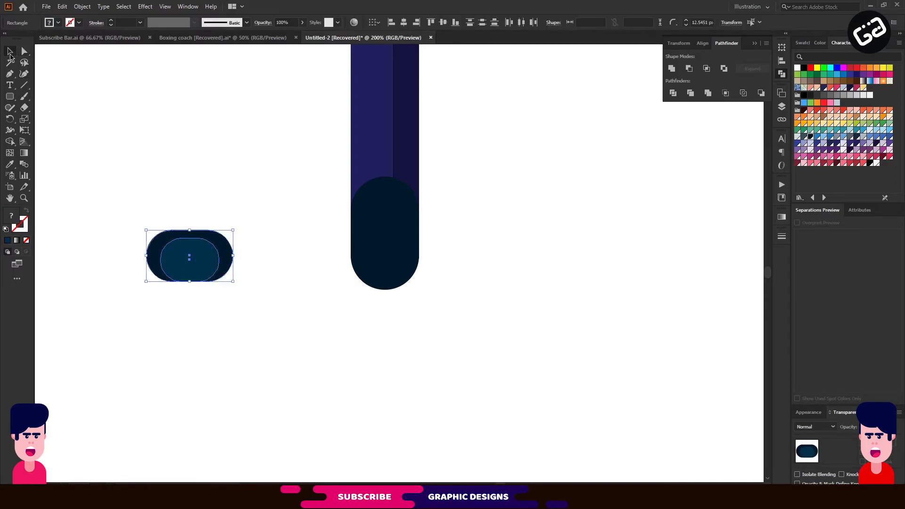
{"action": "left_click_drag", "start_coordinate": [234, 283], "coordinate": [260, 302]}
{"action": "left_click_drag", "start_coordinate": [205, 273], "coordinate": [385, 279]}
{"action": "left_click", "coordinate": [369, 352]}
Group all the leg and foot shapes into one object
{"action": "scroll", "coordinate": [411, 317], "scroll_direction": "down", "scroll_amount": 5}
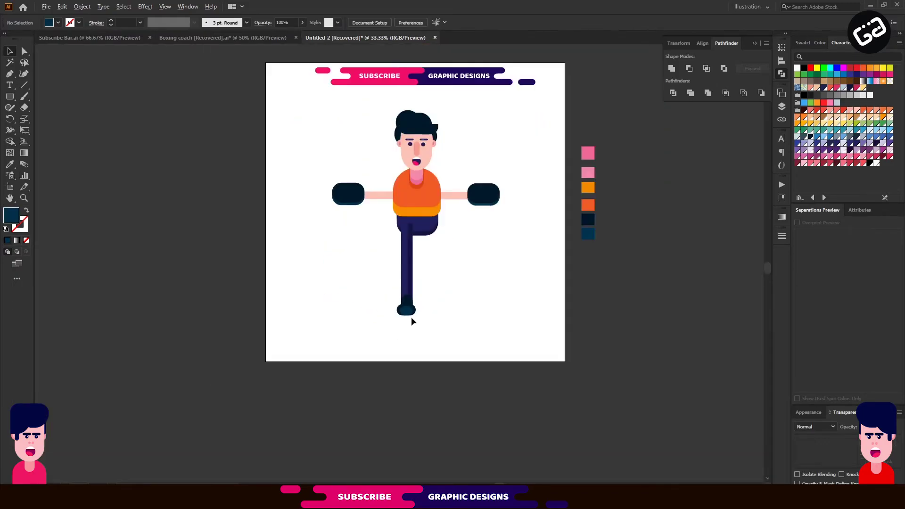
{"action": "scroll", "coordinate": [412, 317], "scroll_direction": "up", "scroll_amount": 1}
{"action": "left_click_drag", "start_coordinate": [464, 252], "coordinate": [426, 302]}
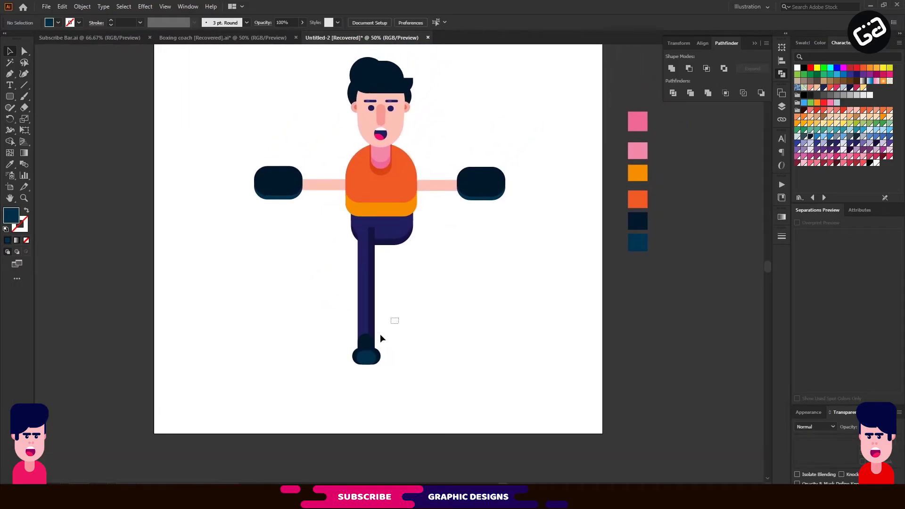
{"action": "left_click_drag", "start_coordinate": [381, 335], "coordinate": [335, 382]}
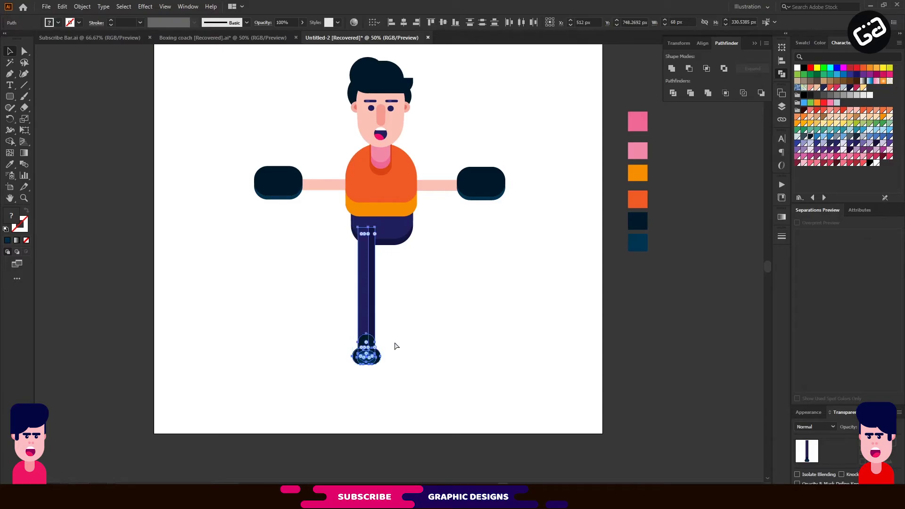
{"action": "key", "text": "ctrl+g"}
Create a vertically reflected copy of the leg group and shift it about 72 px right as the second leg
{"action": "right_click", "coordinate": [376, 305]}
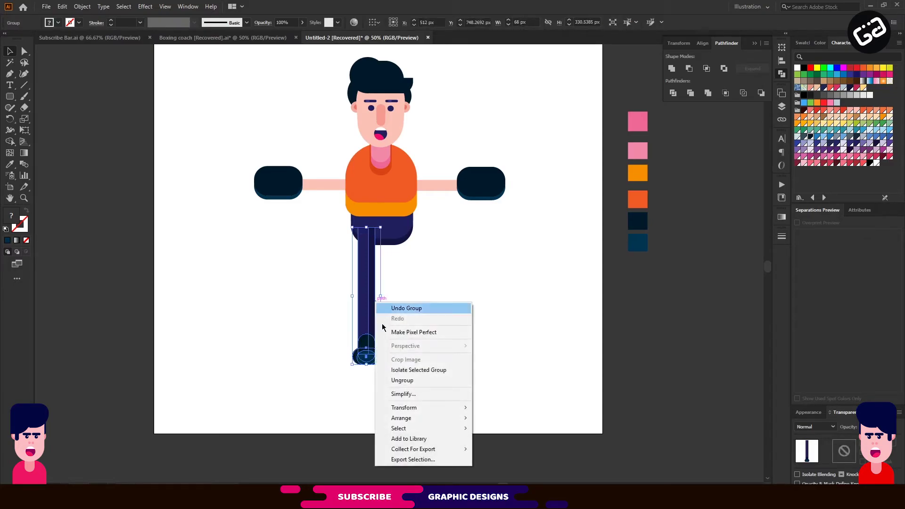
{"action": "mouse_move", "coordinate": [421, 411]}
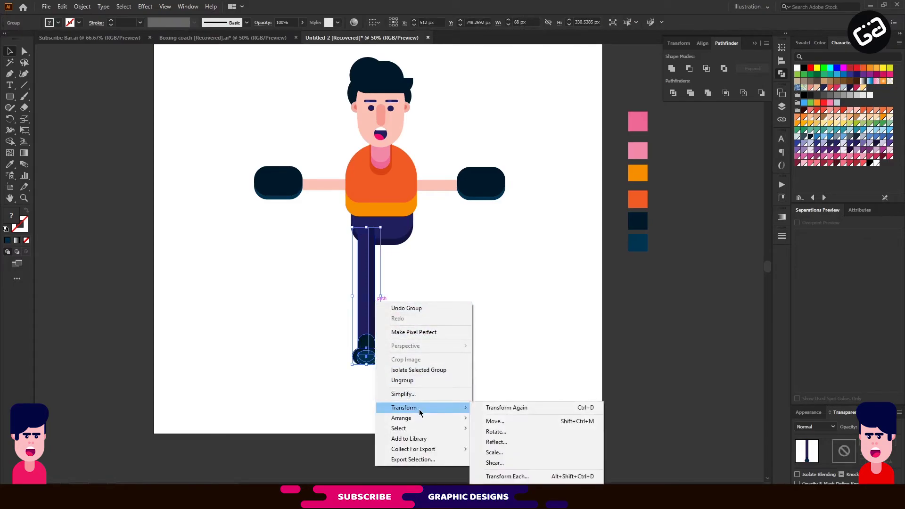
{"action": "left_click", "coordinate": [496, 443]}
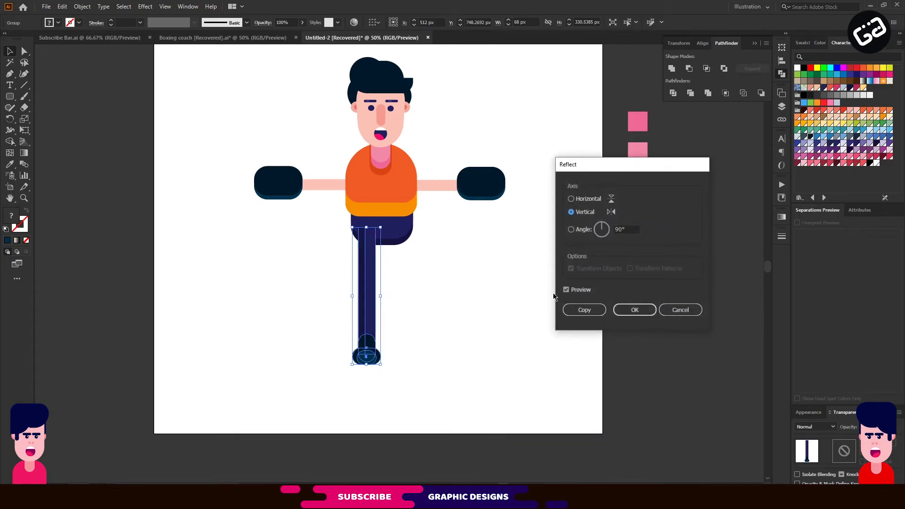
{"action": "left_click", "coordinate": [585, 310]}
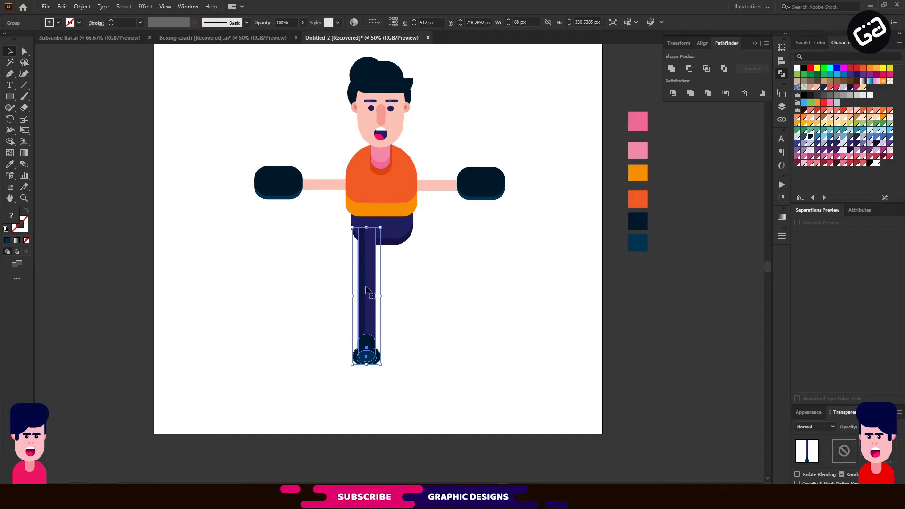
{"action": "left_click_drag", "start_coordinate": [367, 289], "coordinate": [396, 290]}
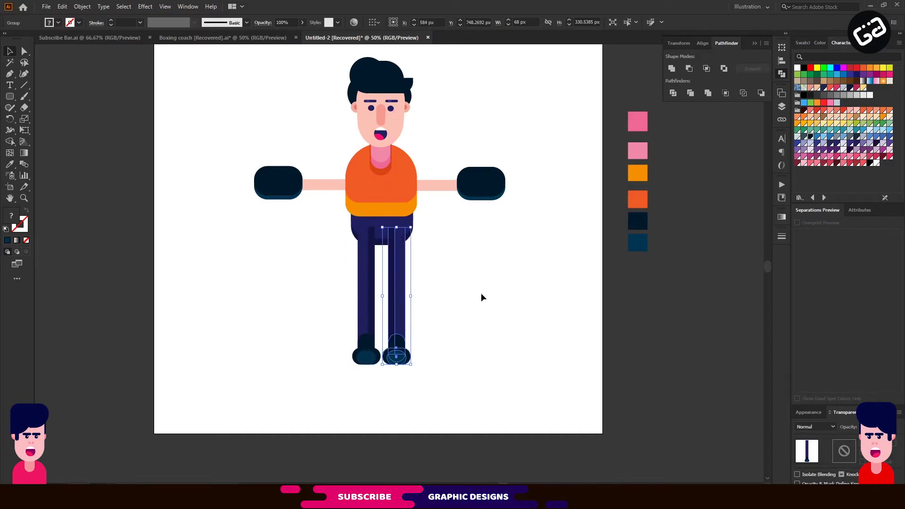
{"action": "left_click", "coordinate": [481, 297]}
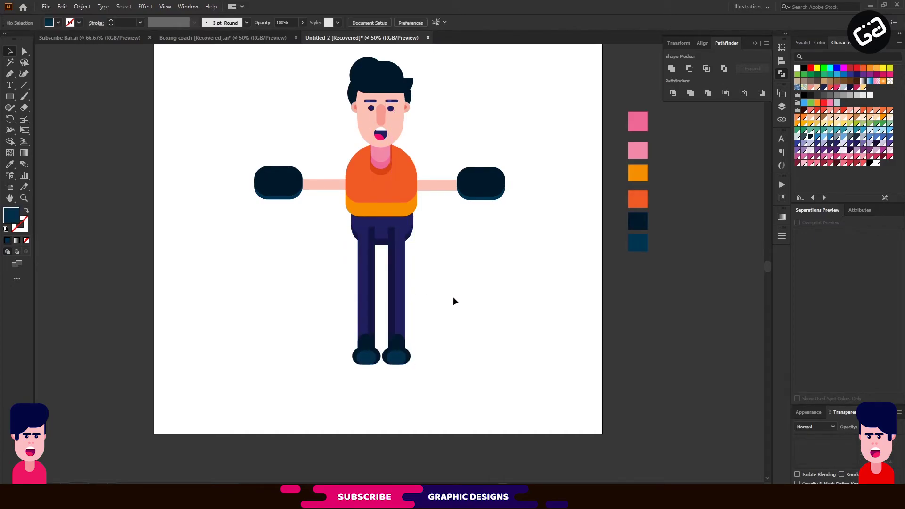
Send both leg groups to the back so they sit behind the indigo shorts
{"action": "left_click_drag", "start_coordinate": [455, 299], "coordinate": [308, 348]}
{"action": "left_click", "coordinate": [467, 342]}
{"action": "left_click_drag", "start_coordinate": [443, 299], "coordinate": [319, 358]}
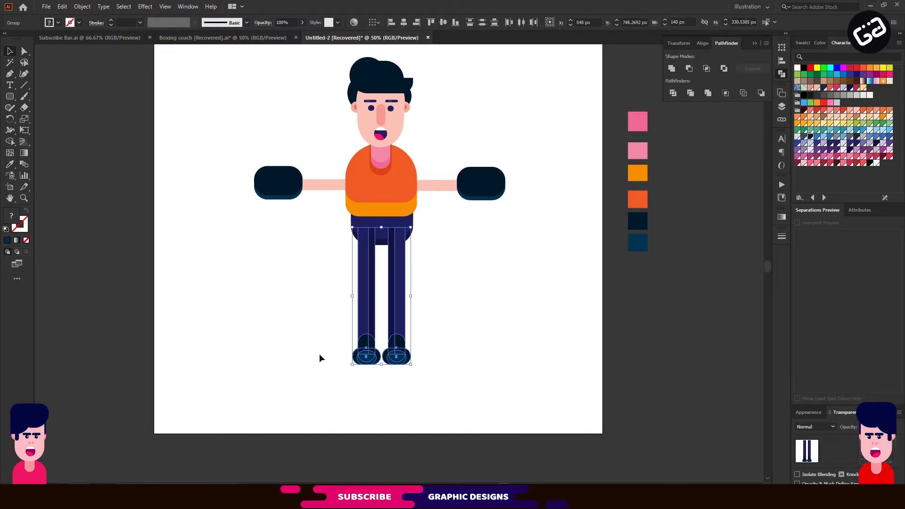
{"action": "key", "text": "a"}
{"action": "left_click", "coordinate": [325, 290]}
{"action": "key", "text": "v"}
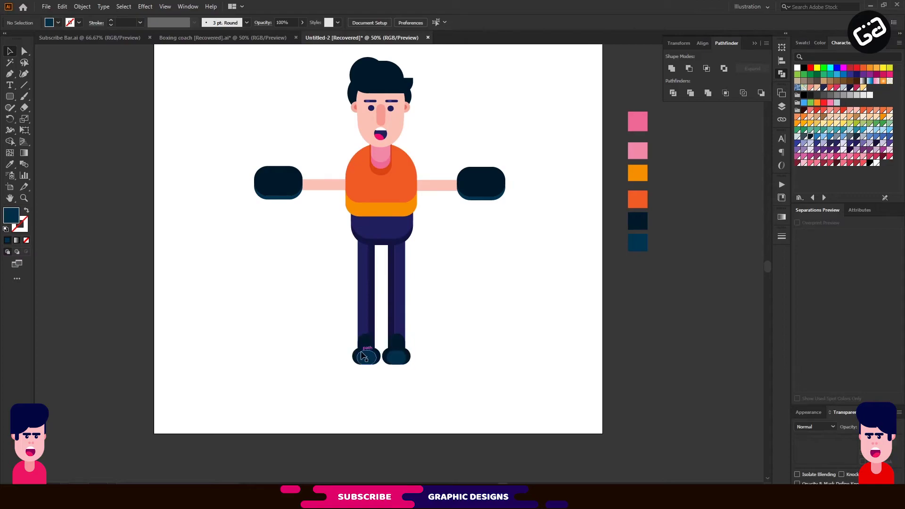
Ungroup the shapes of the left leg
{"action": "left_click", "coordinate": [364, 358]}
{"action": "right_click", "coordinate": [361, 356]}
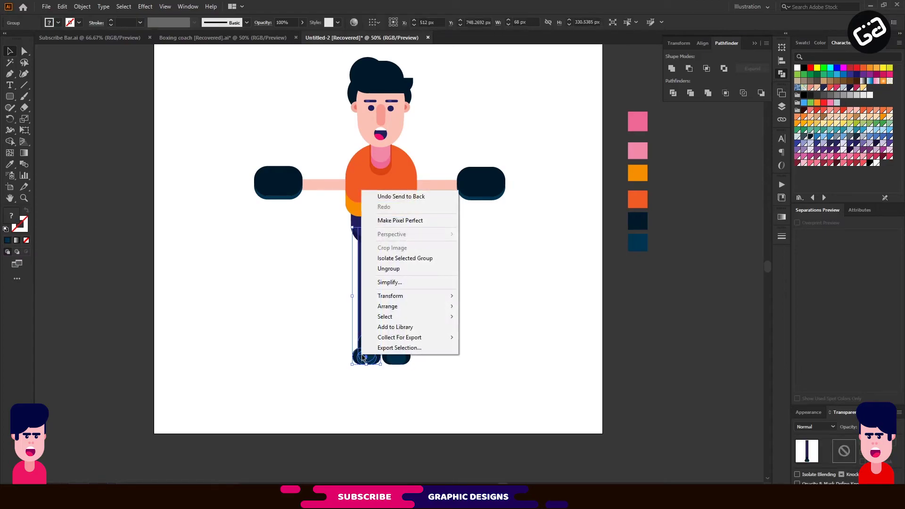
{"action": "left_click", "coordinate": [405, 269]}
{"action": "left_click", "coordinate": [446, 314]}
Group the two shapes of the left foot and nudge the foot about 4 px outward to the left
{"action": "left_click", "coordinate": [360, 360]}
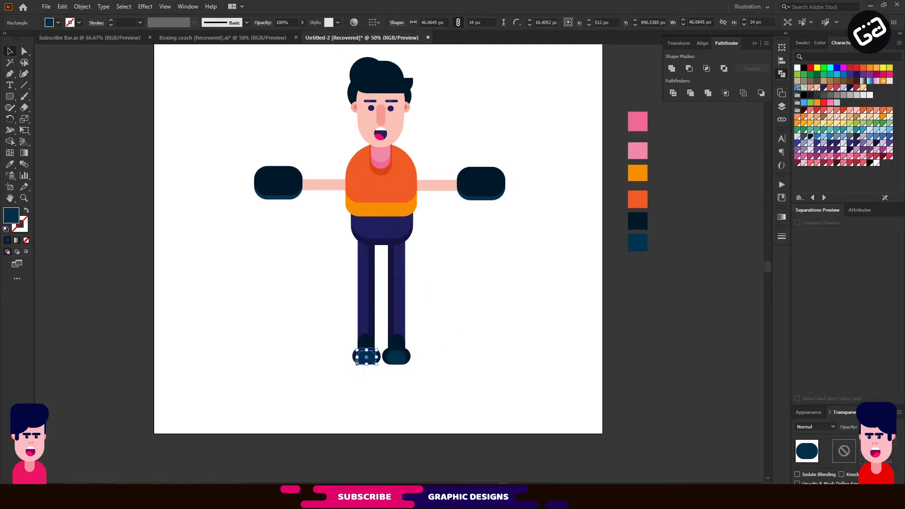
{"action": "scroll", "coordinate": [357, 362], "scroll_direction": "up", "scroll_amount": 2}
{"action": "left_click", "coordinate": [353, 351], "text": "shift"}
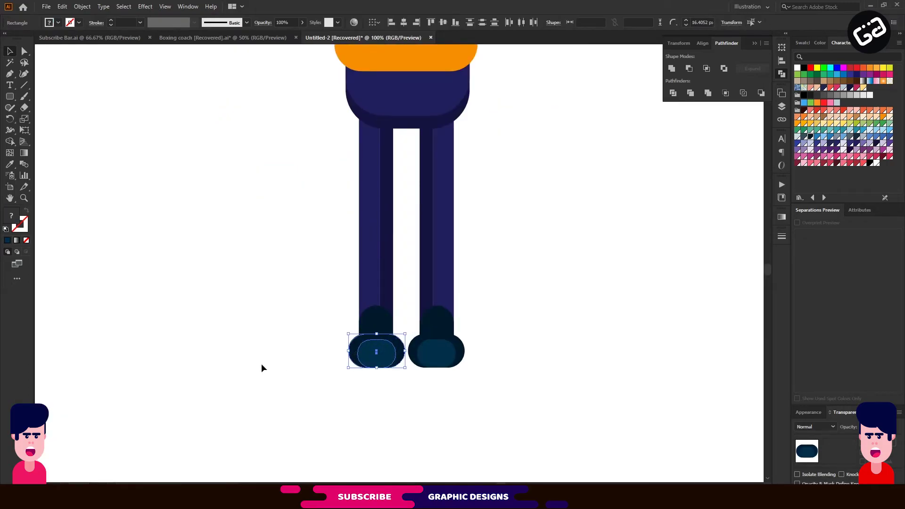
{"action": "key", "text": "ctrl+g"}
{"action": "key", "text": "Left"}
{"action": "key", "text": "Left"}
{"action": "key", "text": "Left"}
{"action": "key", "text": "Left"}
{"action": "key", "text": "Left"}
{"action": "key", "text": "Left"}
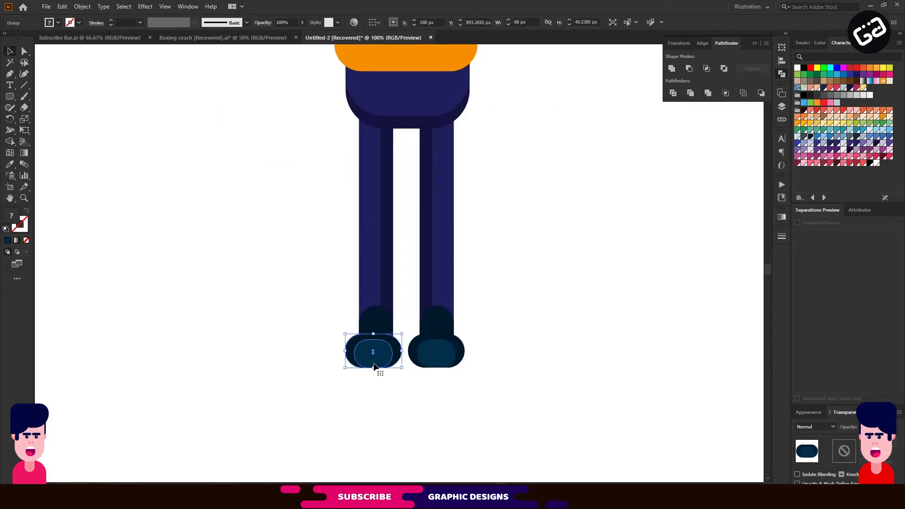
Ungroup the shapes of the right leg
{"action": "left_click", "coordinate": [474, 347]}
{"action": "left_click", "coordinate": [451, 195]}
{"action": "right_click", "coordinate": [452, 193]}
{"action": "left_click", "coordinate": [480, 272]}
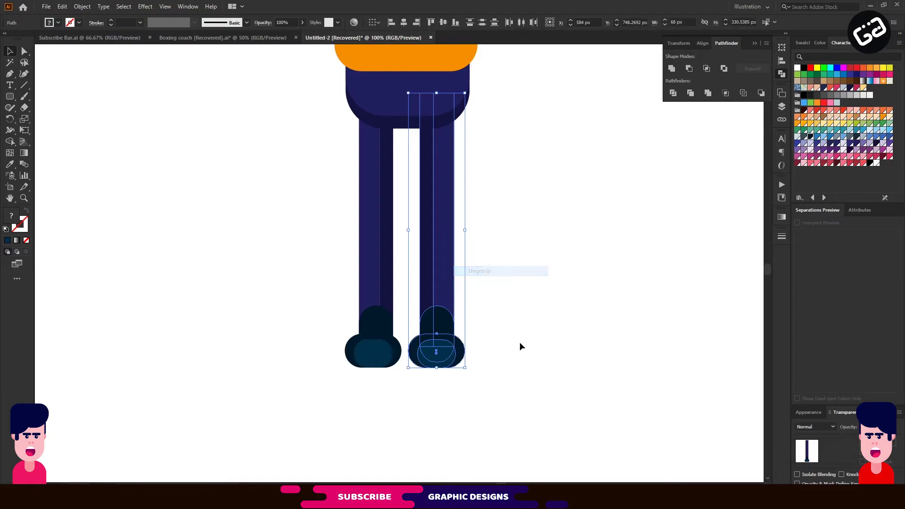
{"action": "left_click", "coordinate": [521, 347]}
Nudge the right foot slightly outward to the right of its leg
{"action": "left_click", "coordinate": [458, 359]}
{"action": "key", "text": "Right"}
{"action": "key", "text": "Right"}
{"action": "key", "text": "Right"}
{"action": "key", "text": "Right"}
{"action": "key", "text": "Right"}
{"action": "key", "text": "Right"}
{"action": "key", "text": "Right"}
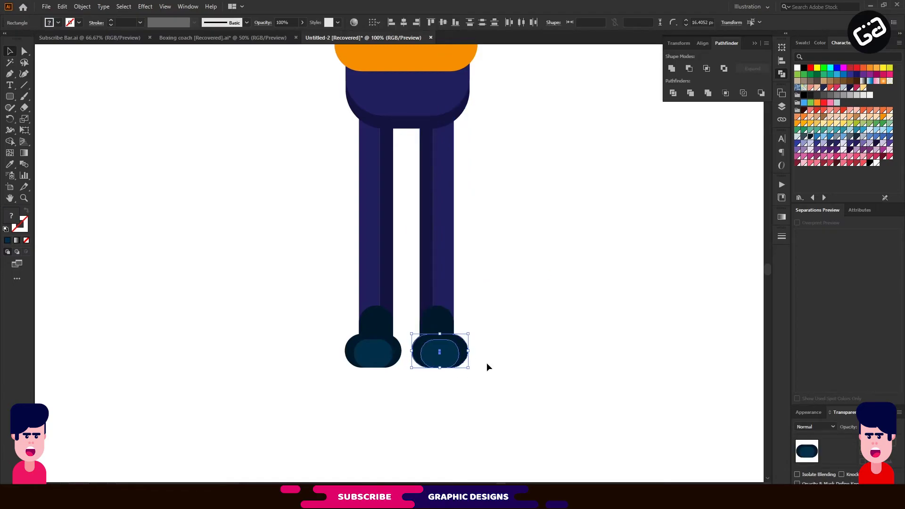
{"action": "key", "text": "Left"}
{"action": "key", "text": "Left"}
{"action": "left_click", "coordinate": [488, 365]}
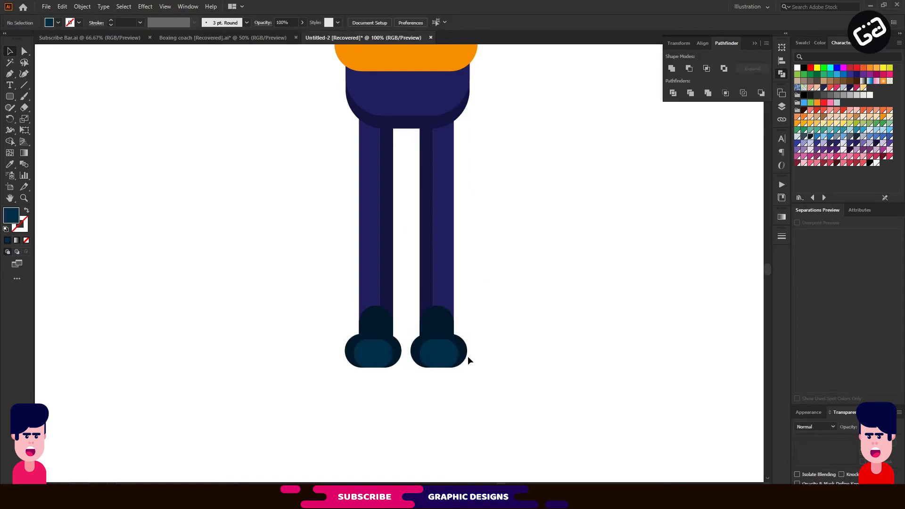
Draw a 13 px circle, fill it white and place it on the left foot's inner shape
{"action": "left_click_drag", "start_coordinate": [10, 97], "coordinate": [42, 118]}
{"action": "left_click_drag", "start_coordinate": [110, 197], "coordinate": [116, 205]}
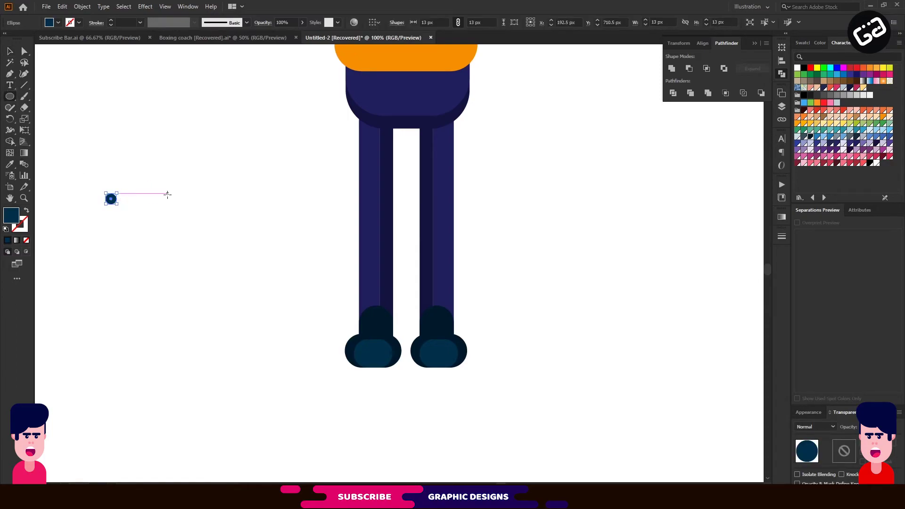
{"action": "key", "text": "i"}
{"action": "left_click", "coordinate": [112, 163]}
{"action": "left_click", "coordinate": [13, 54]}
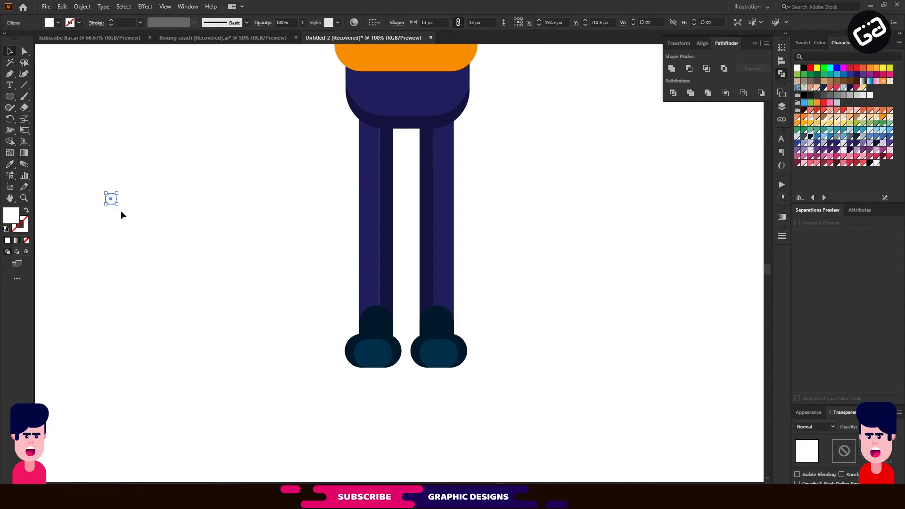
{"action": "left_click_drag", "start_coordinate": [109, 201], "coordinate": [369, 350]}
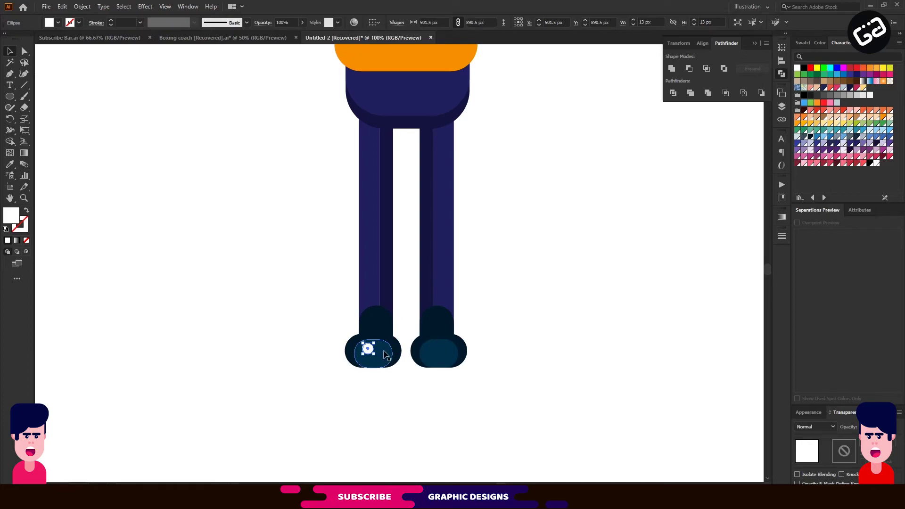
Recolour the small circle on the left foot with a slightly brighter shade of the foot's blue
{"action": "key", "text": "i"}
{"action": "left_click", "coordinate": [385, 352]}
{"action": "double_click", "coordinate": [13, 225]}
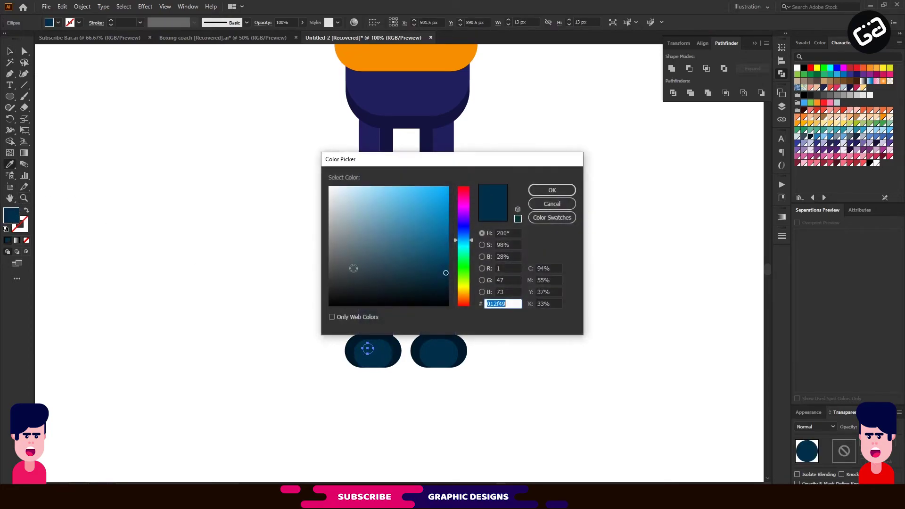
{"action": "left_click", "coordinate": [440, 258]}
{"action": "left_click", "coordinate": [552, 190]}
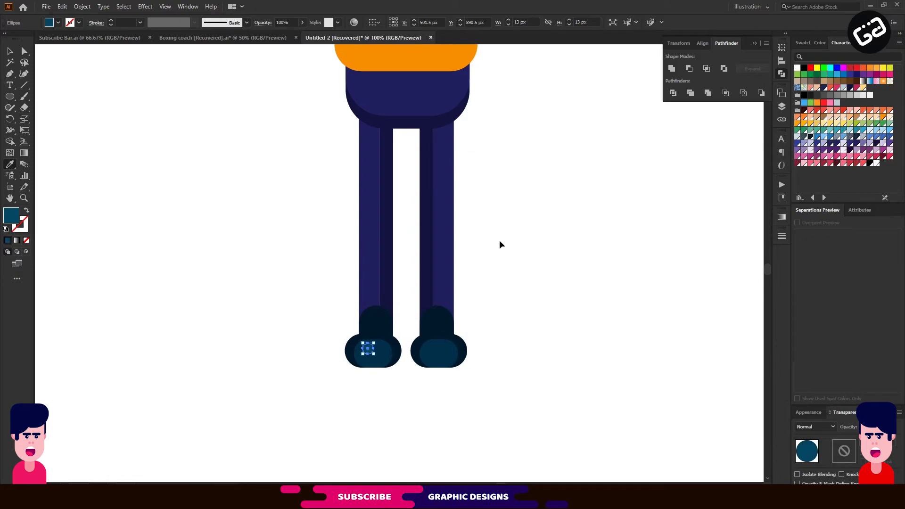
{"action": "key", "text": "ctrl+shift+a"}
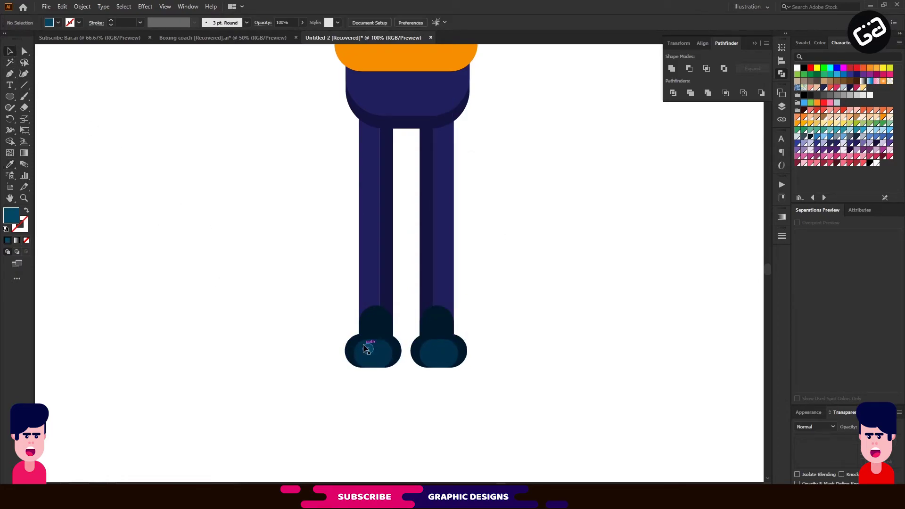
Copy the foot's highlight circle onto the right foot
{"action": "left_click_drag", "start_coordinate": [369, 350], "coordinate": [439, 350]}
{"action": "key", "text": "ctrl+shift+a"}
{"action": "key", "text": "ctrl+minus"}
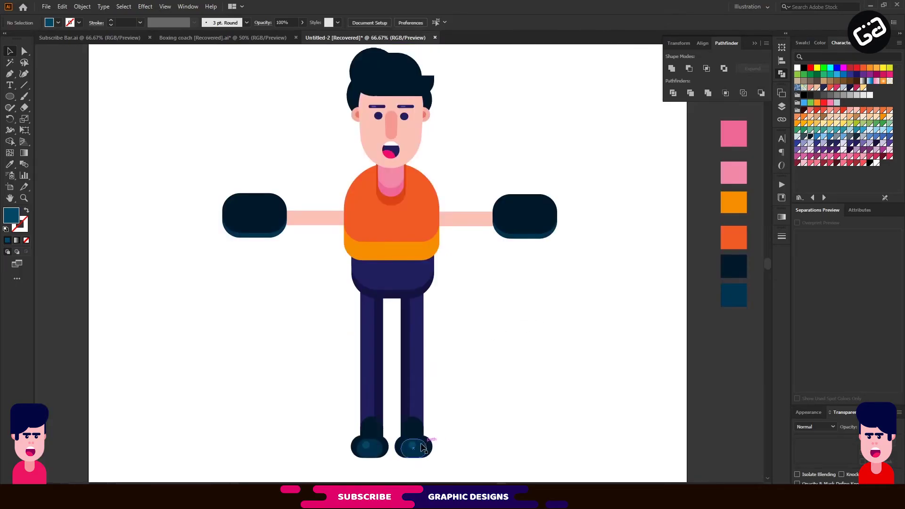
Widen the highlight circles on both feet into horizontal ellipses
{"action": "left_click", "coordinate": [413, 447]}
{"action": "key", "text": "ctrl+plus"}
{"action": "key", "text": "ctrl+plus"}
{"action": "key", "text": "ctrl+plus"}
{"action": "key", "text": "ctrl+plus"}
{"action": "key", "text": "ctrl+plus"}
{"action": "key", "text": "ctrl+plus"}
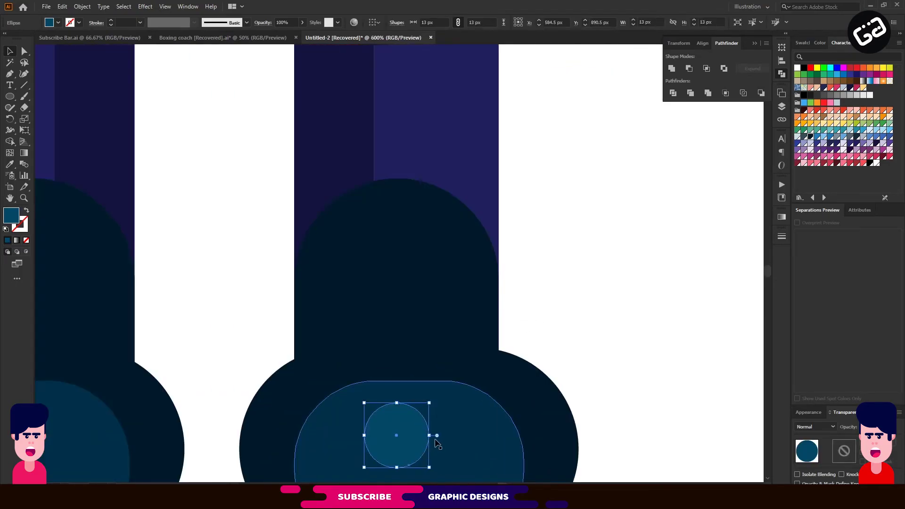
{"action": "left_click_drag", "start_coordinate": [430, 435], "coordinate": [480, 435]}
{"action": "scroll", "coordinate": [426, 406], "scroll_direction": "down", "scroll_amount": 5}
{"action": "left_click", "coordinate": [502, 333]}
{"action": "mouse_move", "coordinate": [364, 435]}
{"action": "left_mouse_down"}
{"action": "mouse_move", "coordinate": [339, 436]}
{"action": "mouse_move", "coordinate": [377, 435]}
{"action": "left_mouse_up"}
{"action": "scroll", "coordinate": [471, 358], "scroll_direction": "up", "scroll_amount": 1}
{"action": "left_click", "coordinate": [352, 438]}
{"action": "scroll", "coordinate": [354, 438], "scroll_direction": "up", "scroll_amount": 3}
{"action": "key", "text": "ctrl+shift+a"}
{"action": "key", "text": "ctrl+minus"}
{"action": "key", "text": "ctrl+minus"}
Draw a 13 × 60 px vertical rectangle beside the character and fill it with a lighter violet-indigo than the legs
{"action": "key", "text": "ctrl+minus"}
{"action": "key", "text": "ctrl+minus"}
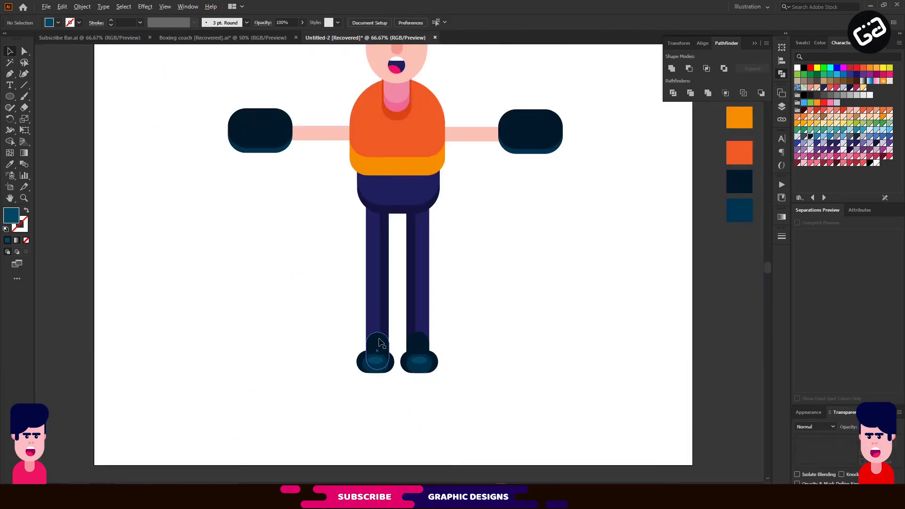
{"action": "scroll", "coordinate": [446, 293], "scroll_direction": "up", "scroll_amount": 3}
{"action": "key", "text": "ctrl+minus"}
{"action": "scroll", "coordinate": [456, 299], "scroll_direction": "up", "scroll_amount": 1}
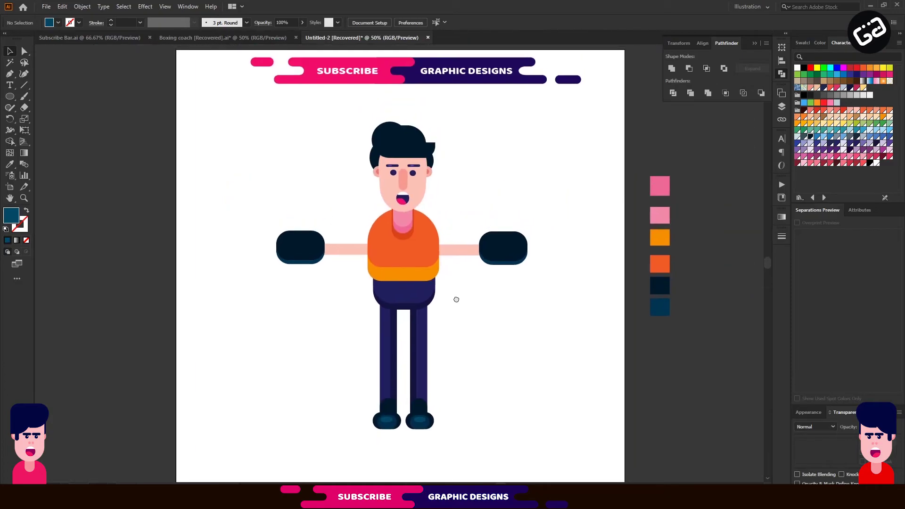
{"action": "left_click", "coordinate": [7, 100]}
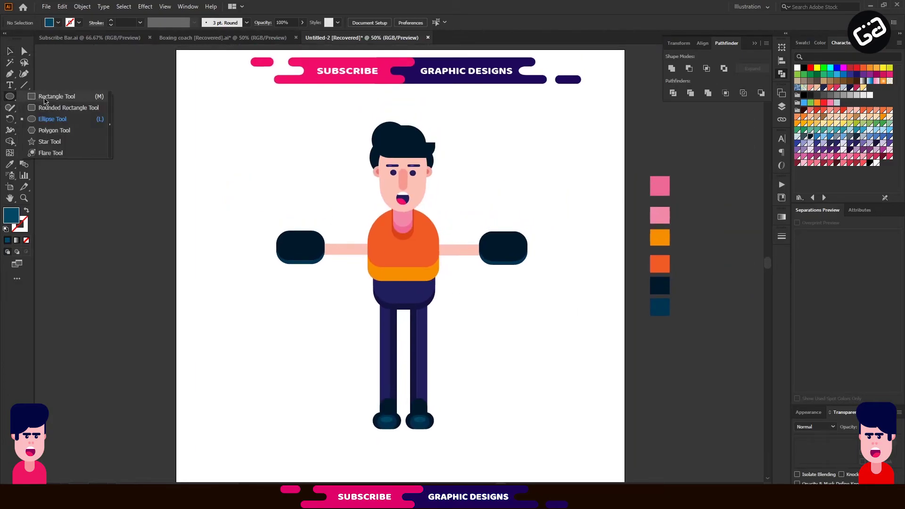
{"action": "left_click", "coordinate": [47, 95]}
{"action": "left_click_drag", "start_coordinate": [235, 294], "coordinate": [242, 321]}
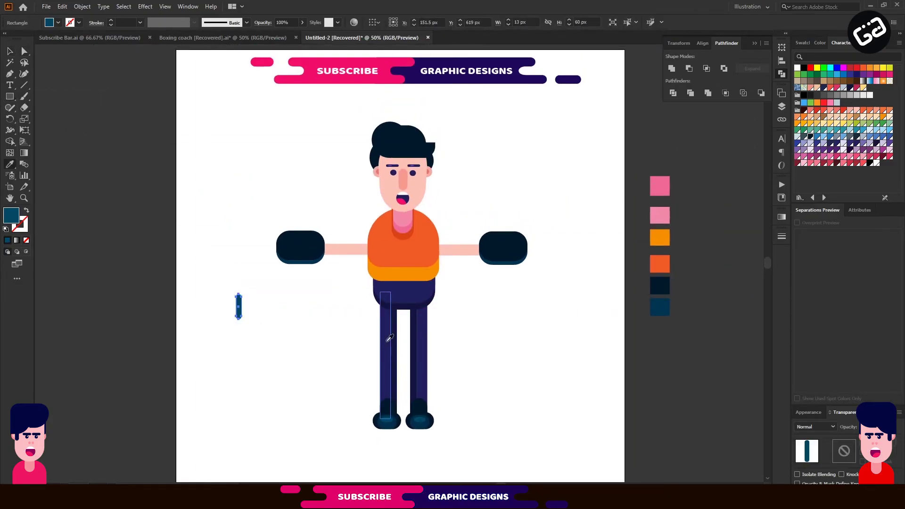
{"action": "double_click", "coordinate": [12, 215]}
{"action": "left_click", "coordinate": [405, 225]}
{"action": "key", "text": "Return"}
Place copies of the violet highlight bar on the upper and lower parts of both legs
{"action": "left_click_drag", "start_coordinate": [240, 307], "coordinate": [459, 361]}
{"action": "left_click", "coordinate": [329, 340]}
{"action": "scroll", "coordinate": [390, 351], "scroll_direction": "up", "scroll_amount": 2}
{"action": "left_click_drag", "start_coordinate": [404, 313], "coordinate": [408, 397]}
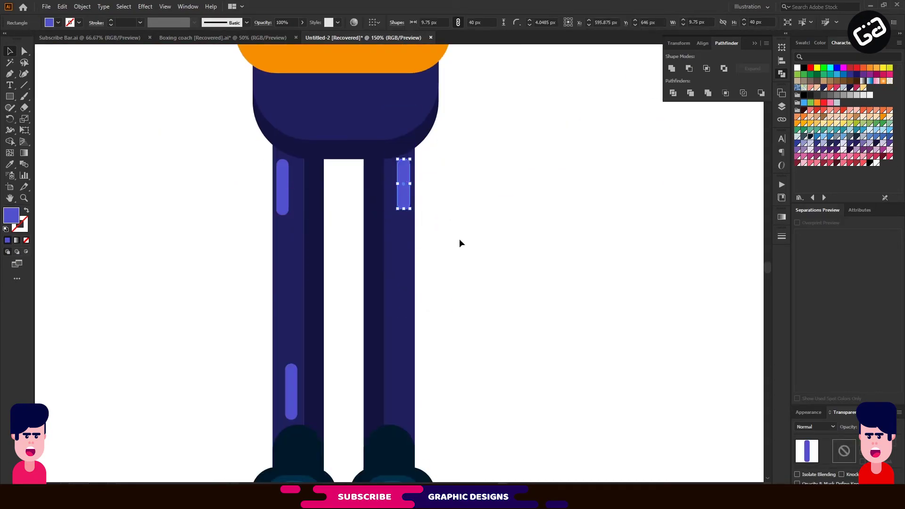
{"action": "scroll", "coordinate": [449, 273], "scroll_direction": "down", "scroll_amount": 3}
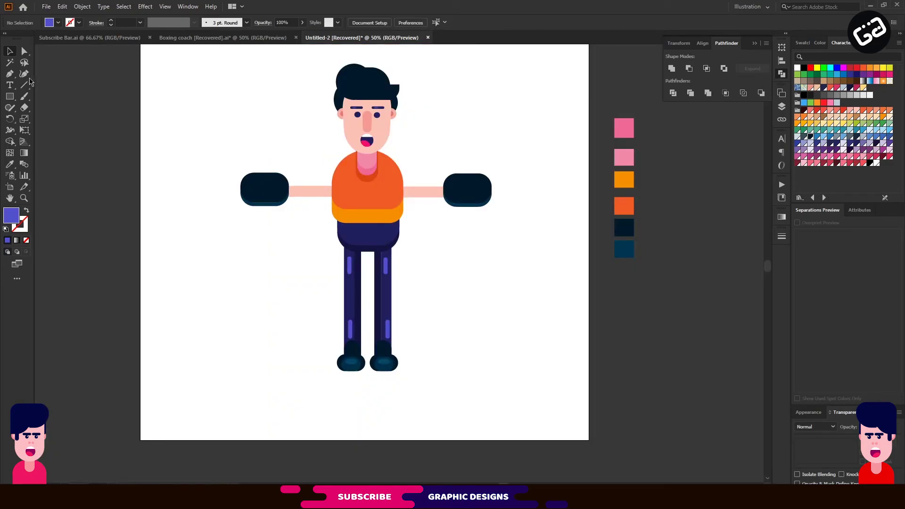
Draw a 42 × 7 px horizontal rectangle beside the head and fully round its corners
{"action": "left_click", "coordinate": [9, 96]}
{"action": "left_click_drag", "start_coordinate": [205, 126], "coordinate": [222, 128]}
{"action": "key", "text": "a"}
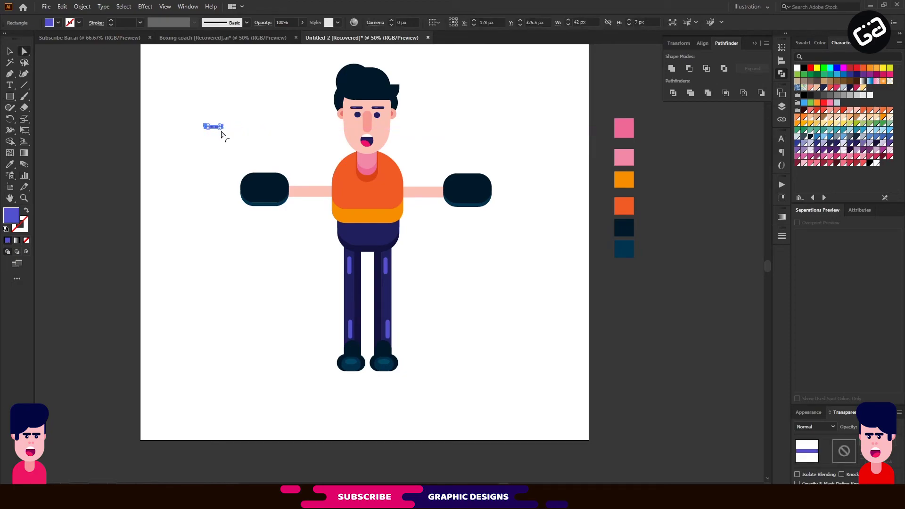
Sample the torso's orange for the small bar and lighten its fill to f46e45
{"action": "key", "text": "i"}
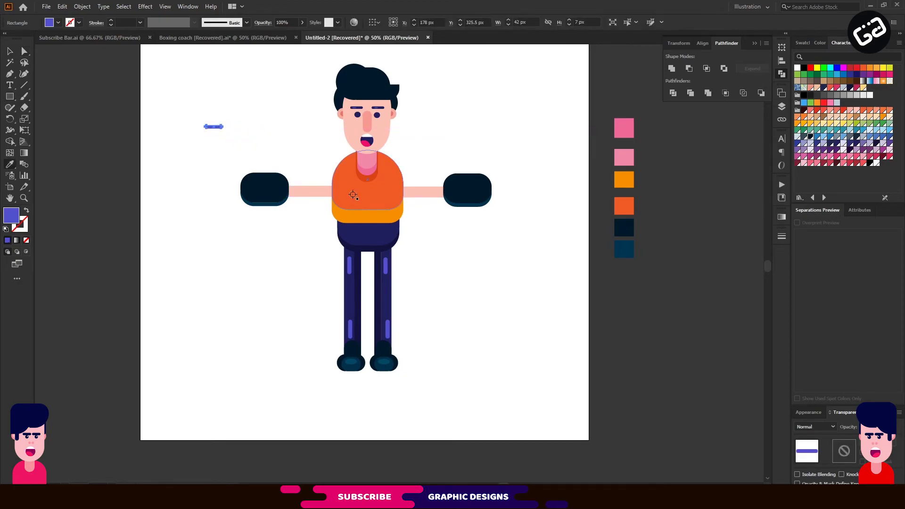
{"action": "double_click", "coordinate": [15, 216]}
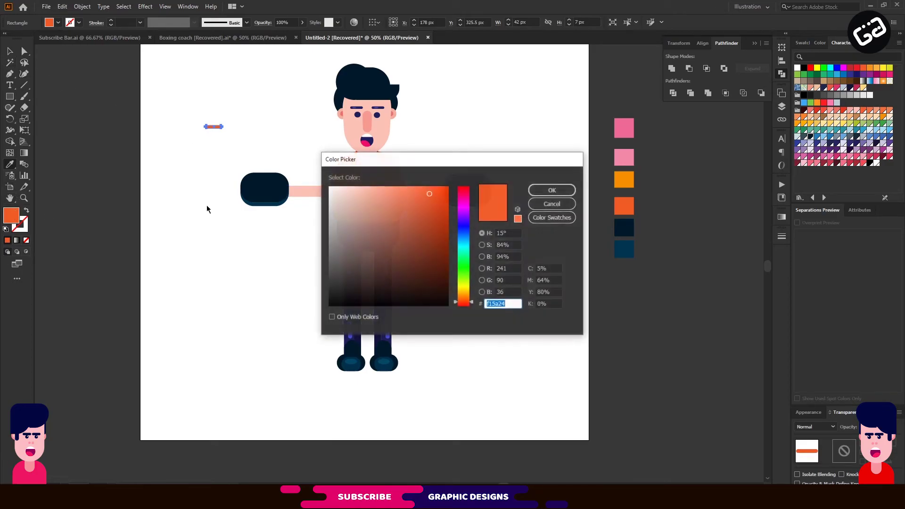
{"action": "left_click", "coordinate": [552, 190]}
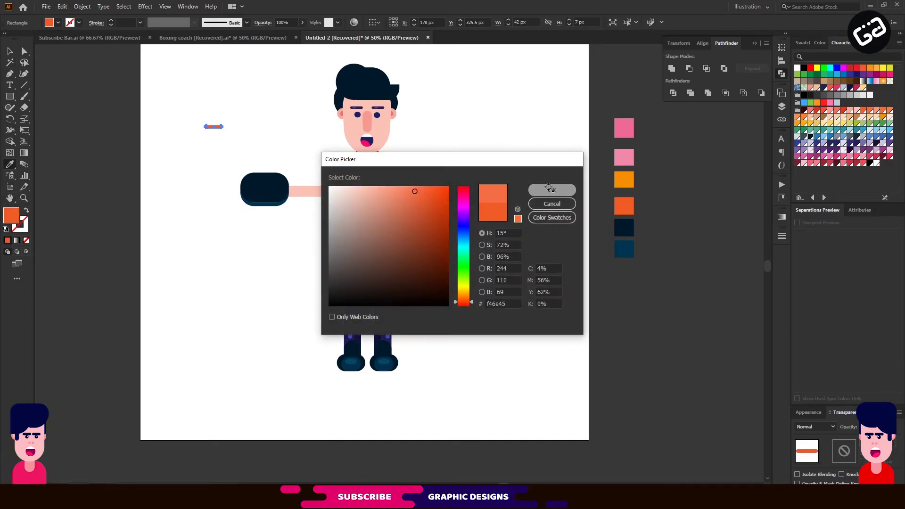
{"action": "key", "text": "ctrl+shift+a"}
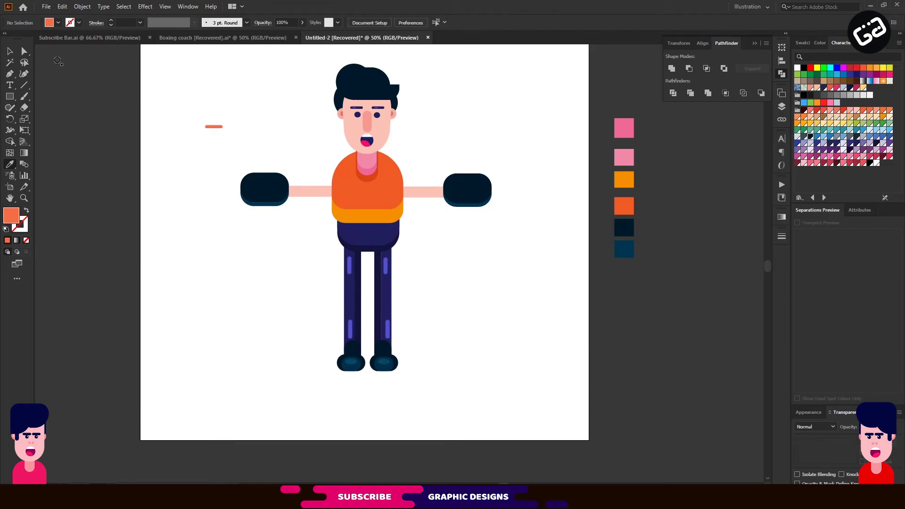
Move the light orange bar onto the chest below the collar and stack copies to make three stripes
{"action": "left_click_drag", "start_coordinate": [212, 132], "coordinate": [358, 216]}
{"action": "left_click", "coordinate": [429, 145]}
{"action": "scroll", "coordinate": [372, 187], "scroll_direction": "up", "scroll_amount": 5}
{"action": "left_click_drag", "start_coordinate": [359, 215], "coordinate": [360, 239]}
{"action": "scroll", "coordinate": [360, 237], "scroll_direction": "down", "scroll_amount": 1}
{"action": "key", "text": "ctrl+0"}
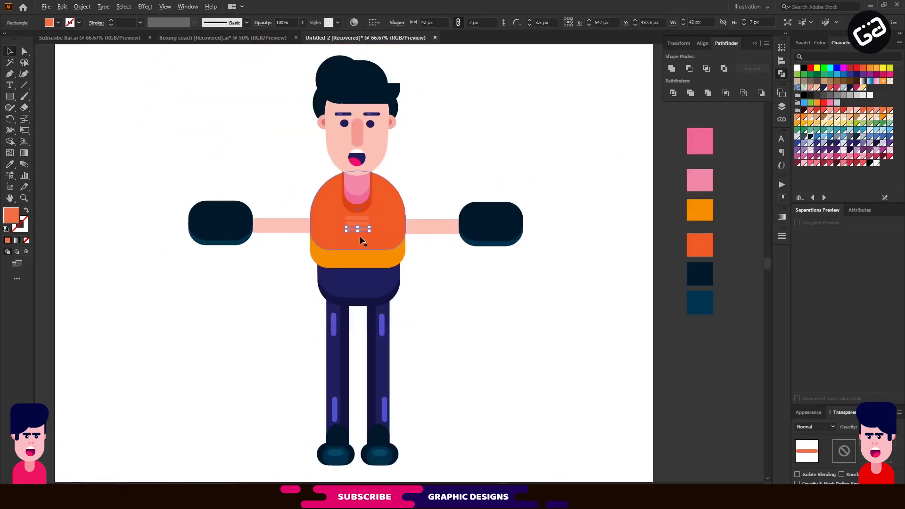
{"action": "left_click", "coordinate": [464, 159]}
{"action": "scroll", "coordinate": [452, 166], "scroll_direction": "down", "scroll_amount": 1}
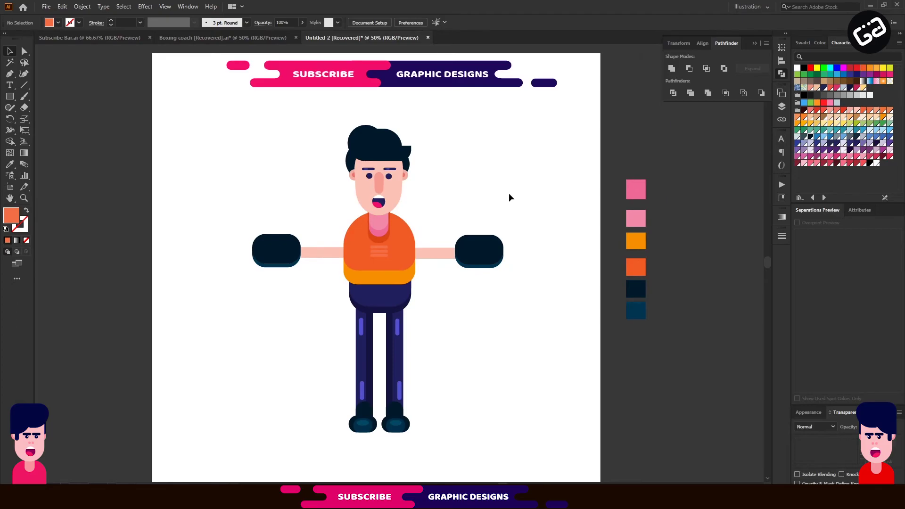
Draw a 62 × 15 px horizontal rectangle on the empty canvas beside the head
{"action": "right_click", "coordinate": [11, 97]}
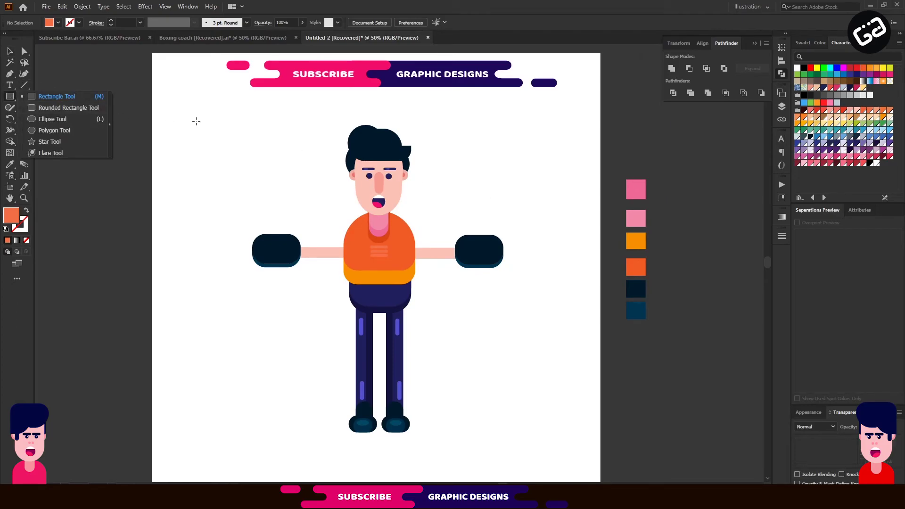
{"action": "left_click_drag", "start_coordinate": [227, 122], "coordinate": [254, 128]}
{"action": "key", "text": "v"}
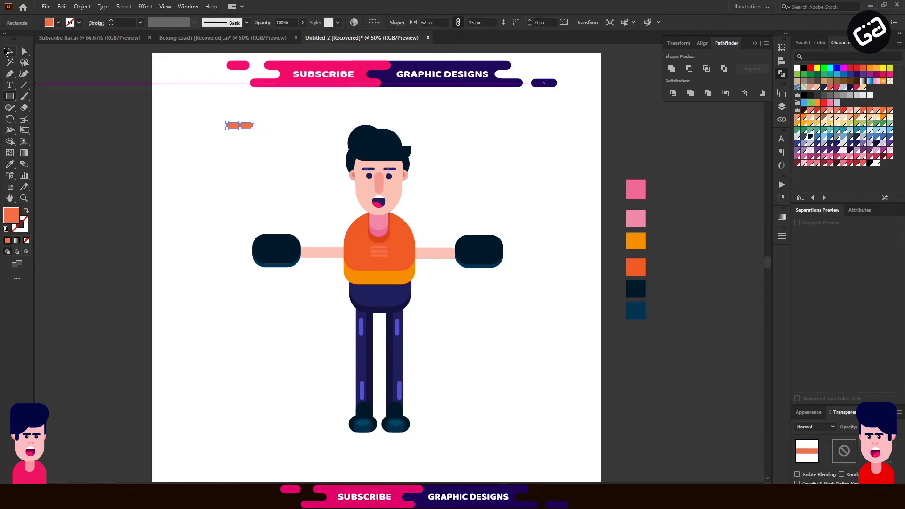
Ungroup the character's head and torso shapes and stretch the pointed hair tuft further to the right
{"action": "scroll", "coordinate": [405, 155], "scroll_direction": "up", "scroll_amount": 3}
{"action": "left_click", "coordinate": [412, 156]}
{"action": "right_click", "coordinate": [394, 155]}
{"action": "left_click", "coordinate": [419, 232]}
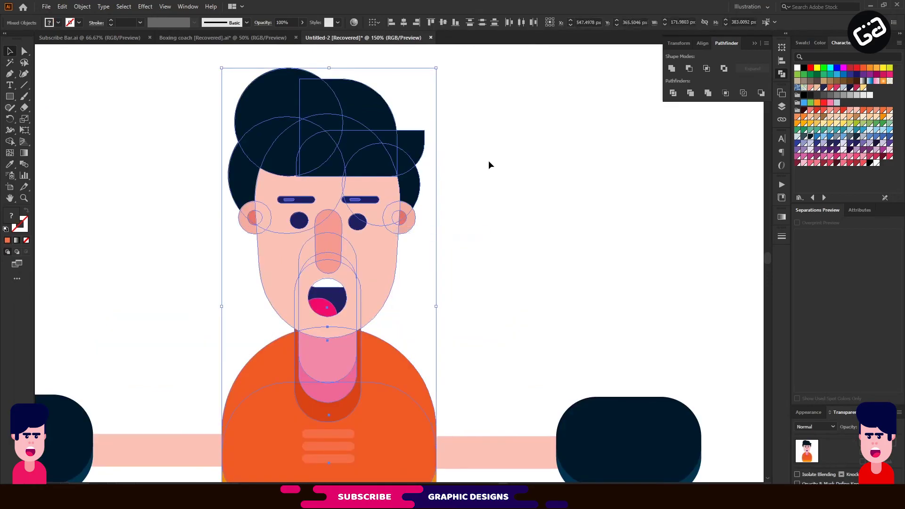
{"action": "left_click", "coordinate": [489, 162]}
{"action": "left_click", "coordinate": [416, 146]}
{"action": "left_click_drag", "start_coordinate": [425, 153], "coordinate": [440, 153]}
{"action": "left_click", "coordinate": [455, 151]}
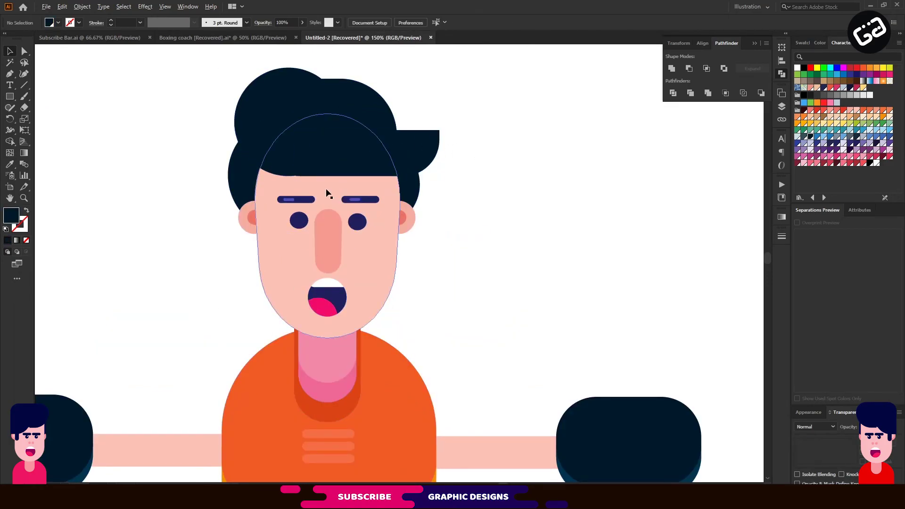
Fill the 62 × 15 px rectangle with the dark navy sampled from the hair
{"action": "scroll", "coordinate": [327, 191], "scroll_direction": "down", "scroll_amount": 1}
{"action": "left_click", "coordinate": [62, 108]}
{"action": "key", "text": "i"}
{"action": "left_click", "coordinate": [314, 150]}
{"action": "key", "text": "v"}
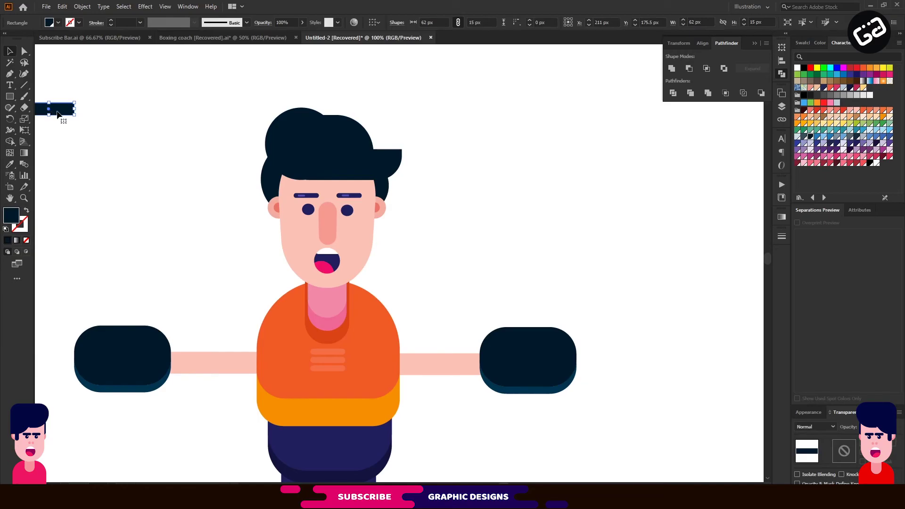
Shape the navy bar into a rounded pill of about 29 × 7 px on the hair and fill it lighter blue
{"action": "key", "text": "a"}
{"action": "left_click_drag", "start_coordinate": [67, 109], "coordinate": [374, 159]}
{"action": "key", "text": "v"}
{"action": "double_click", "coordinate": [17, 215]}
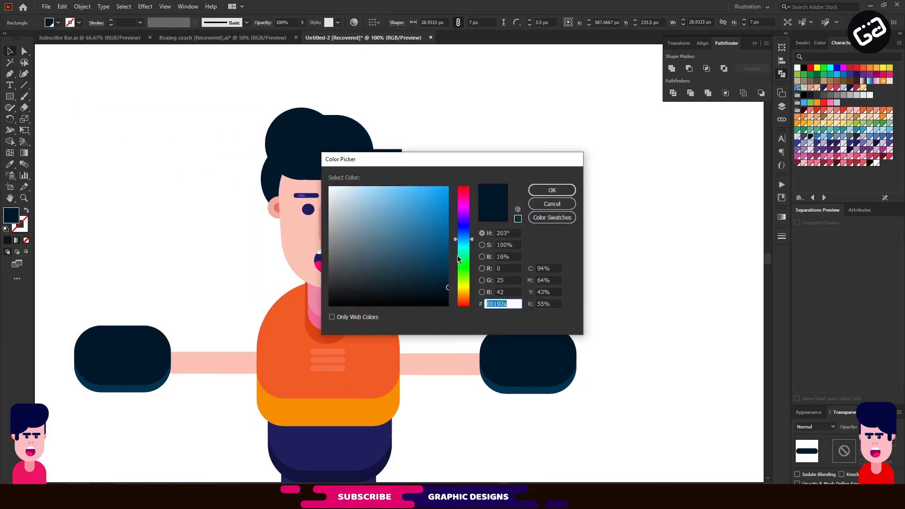
{"action": "left_click", "coordinate": [448, 266]}
{"action": "left_click", "coordinate": [552, 190]}
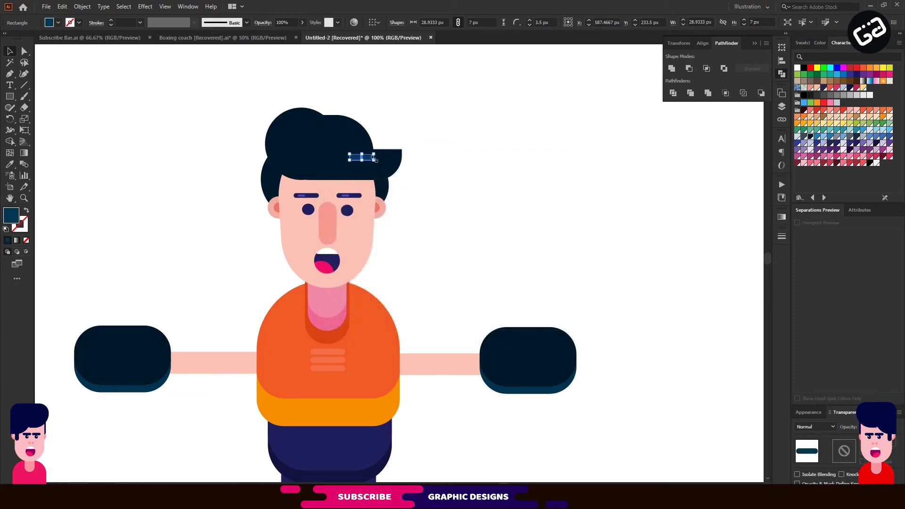
Move the lighter blue pill onto the upper edge of the pointed hair tuft
{"action": "scroll", "coordinate": [349, 156], "scroll_direction": "up", "scroll_amount": 2}
{"action": "left_click", "coordinate": [511, 143]}
{"action": "left_click_drag", "start_coordinate": [376, 152], "coordinate": [426, 150]}
{"action": "left_click", "coordinate": [451, 146]}
{"action": "scroll", "coordinate": [454, 143], "scroll_direction": "up", "scroll_amount": 2}
{"action": "left_click", "coordinate": [520, 182]}
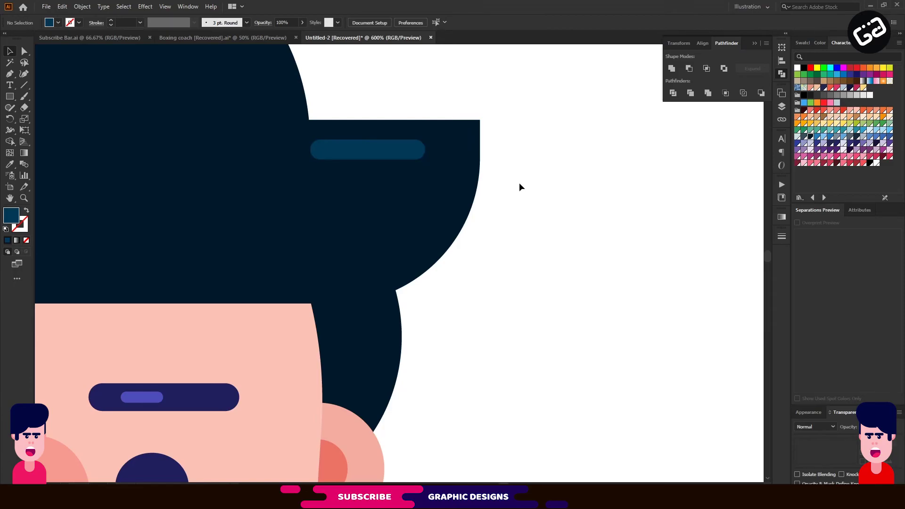
Draw a small circle in the same lighter blue just beside the outer end of the pill on the hair tuft
{"action": "left_click_drag", "start_coordinate": [9, 96], "coordinate": [66, 118]}
{"action": "mouse_move", "coordinate": [444, 149]}
{"action": "left_mouse_down"}
{"action": "mouse_move", "coordinate": [460, 165]}
{"action": "mouse_move", "coordinate": [455, 159]}
{"action": "left_mouse_up"}
{"action": "key", "text": "v"}
{"action": "left_click", "coordinate": [514, 182]}
{"action": "scroll", "coordinate": [364, 199], "scroll_direction": "down", "scroll_amount": 1}
{"action": "scroll", "coordinate": [363, 200], "scroll_direction": "down", "scroll_amount": 3}
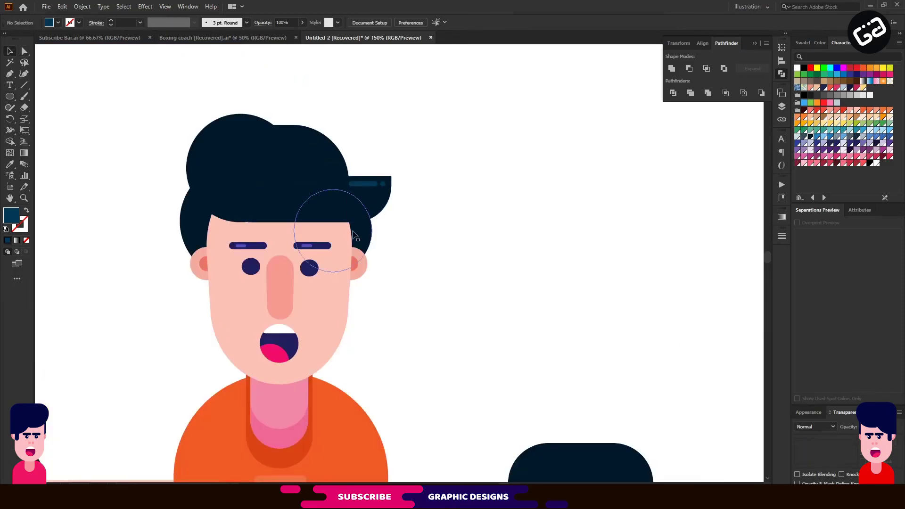
Copy the round hair shape in place and shrink the copy around its centre to about 76 × 75 px
{"action": "left_click_drag", "start_coordinate": [311, 230], "coordinate": [394, 222]}
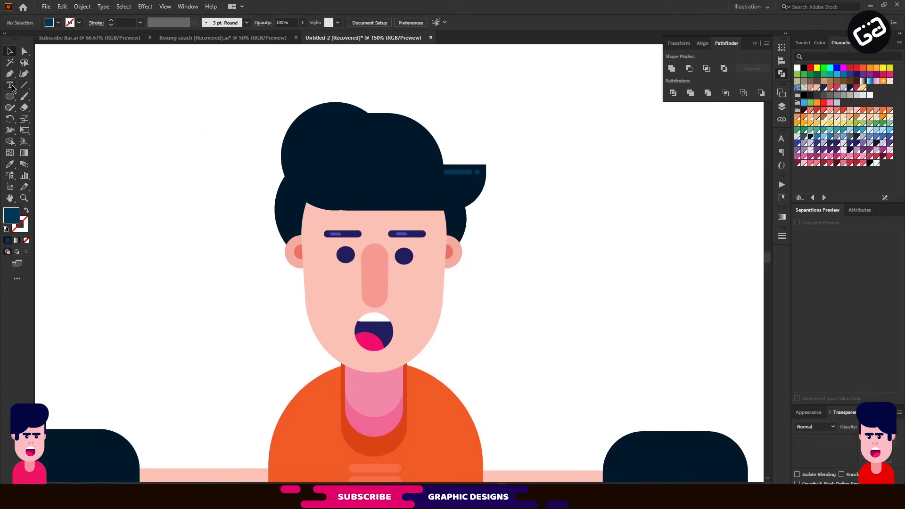
{"action": "left_click", "coordinate": [327, 151]}
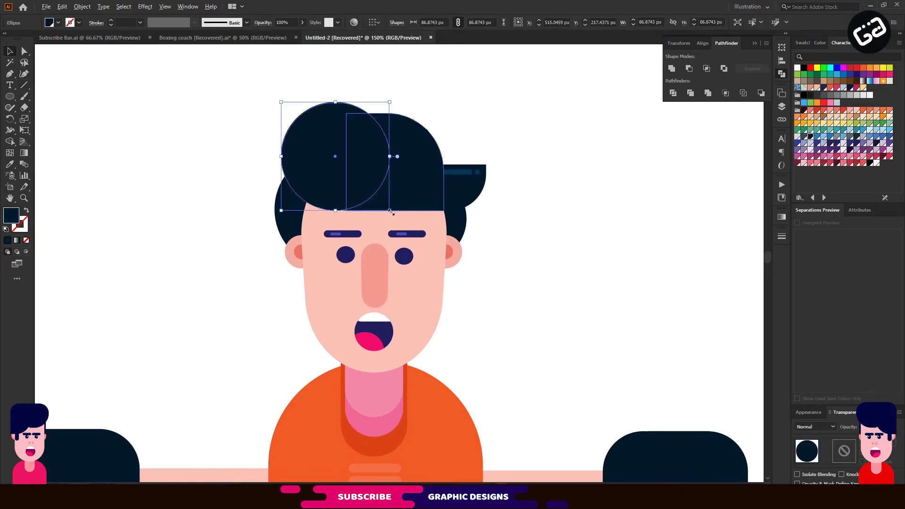
{"action": "left_click_drag", "start_coordinate": [391, 212], "coordinate": [383, 203]}
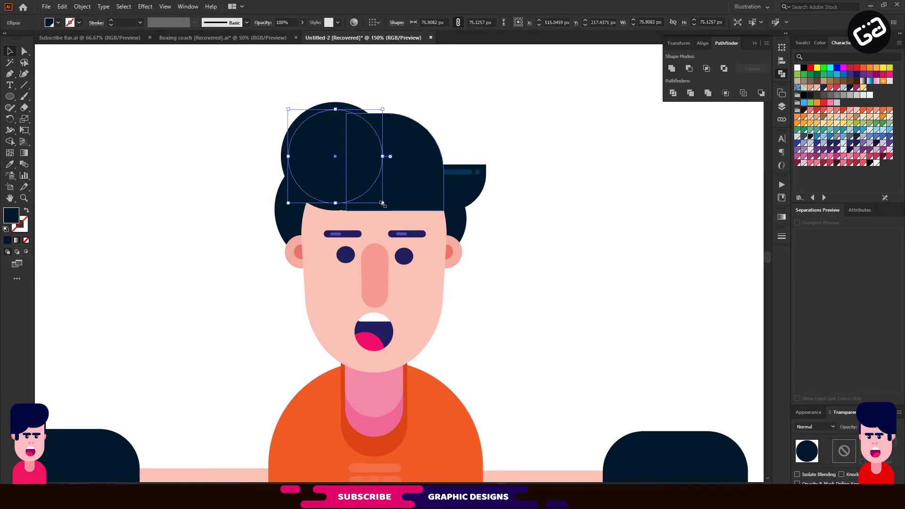
{"action": "left_click", "coordinate": [180, 135]}
{"action": "left_click", "coordinate": [320, 116]}
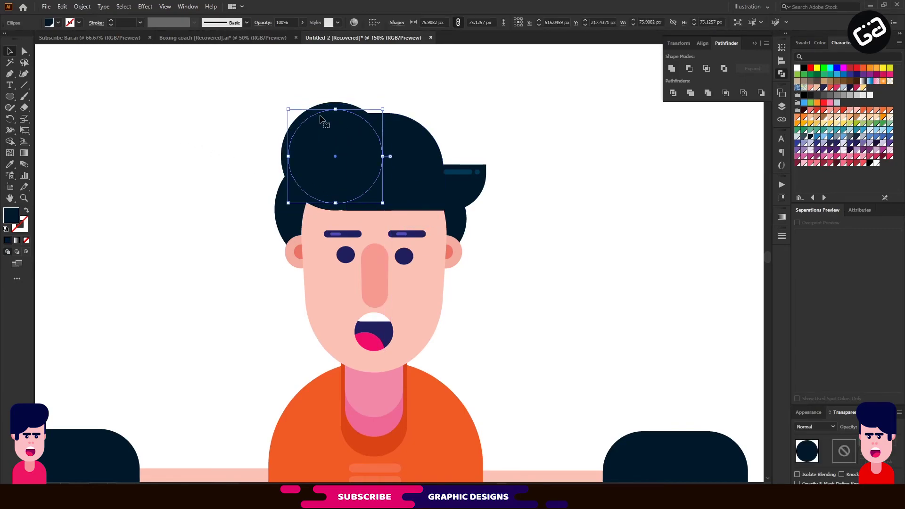
Add two anchor points on the upper-left curve of the smaller hair circle
{"action": "left_click", "coordinate": [14, 73]}
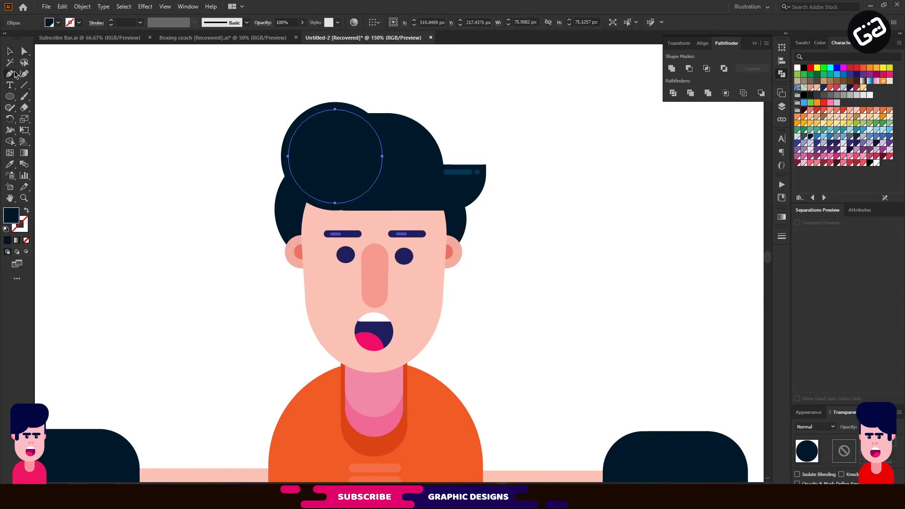
{"action": "left_click", "coordinate": [295, 135]}
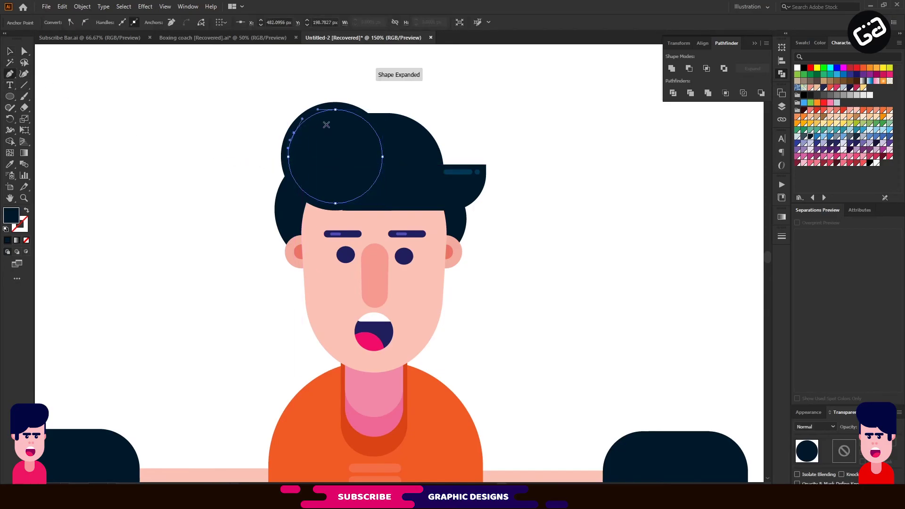
{"action": "left_click", "coordinate": [321, 113]}
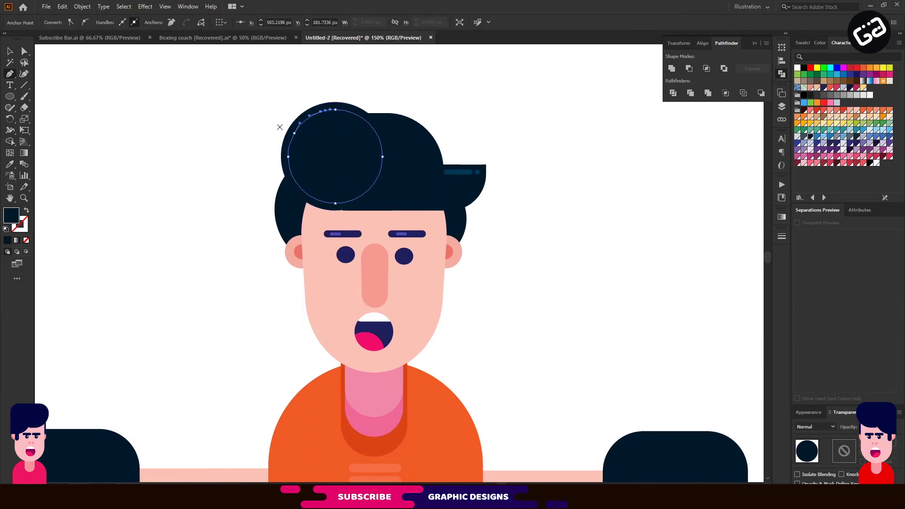
Delete the smaller hair circle's original anchor points so only the short arc between the two added points remains
{"action": "key", "text": "a"}
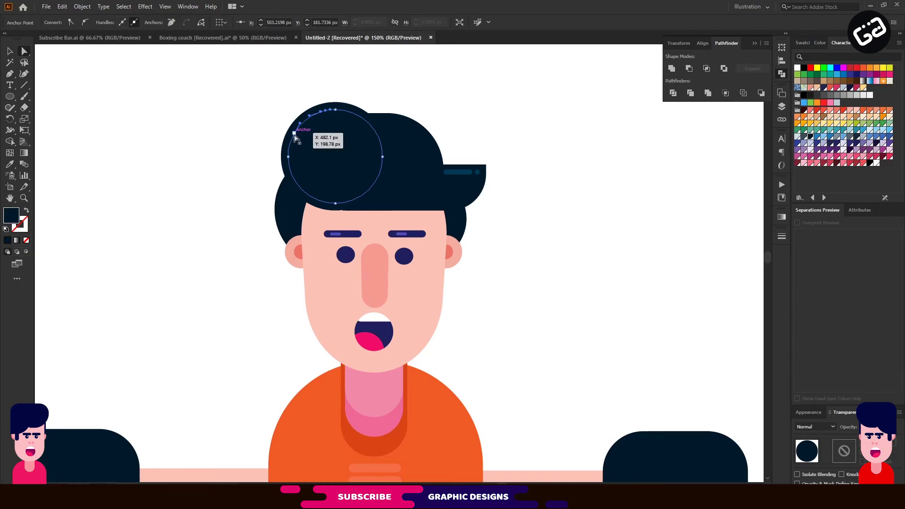
{"action": "left_click", "coordinate": [288, 157]}
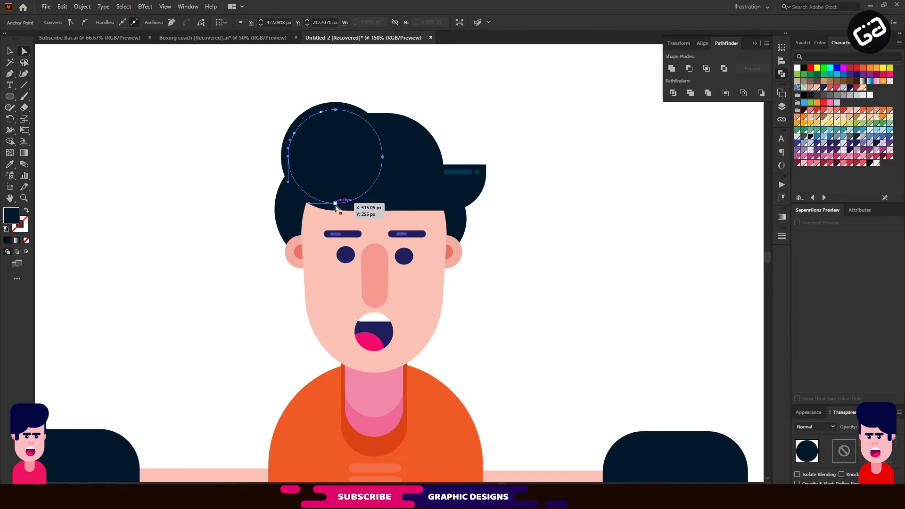
{"action": "left_click", "coordinate": [335, 203], "text": "shift"}
{"action": "key", "text": "ctrl+z"}
{"action": "left_click", "coordinate": [336, 110], "text": "shift"}
{"action": "key", "text": "Delete"}
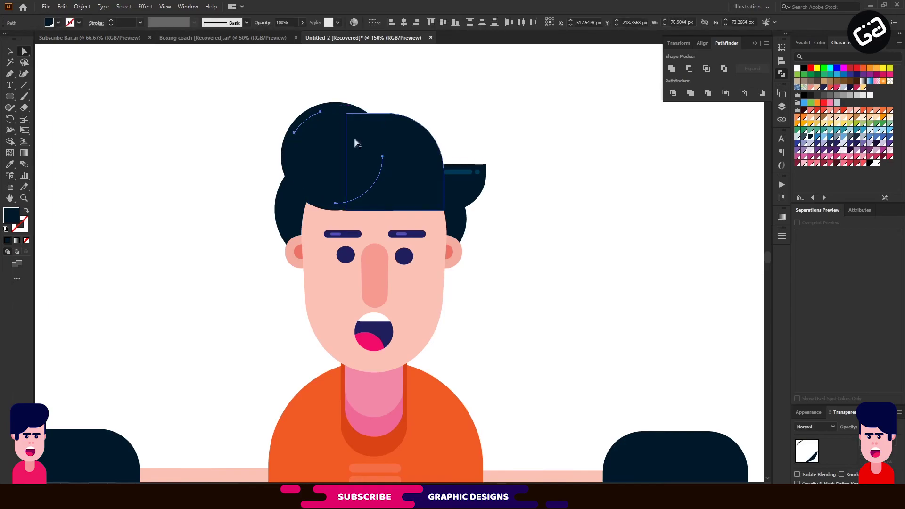
{"action": "key", "text": "ctrl+z"}
{"action": "key", "text": "ctrl+z"}
{"action": "left_click", "coordinate": [303, 125]}
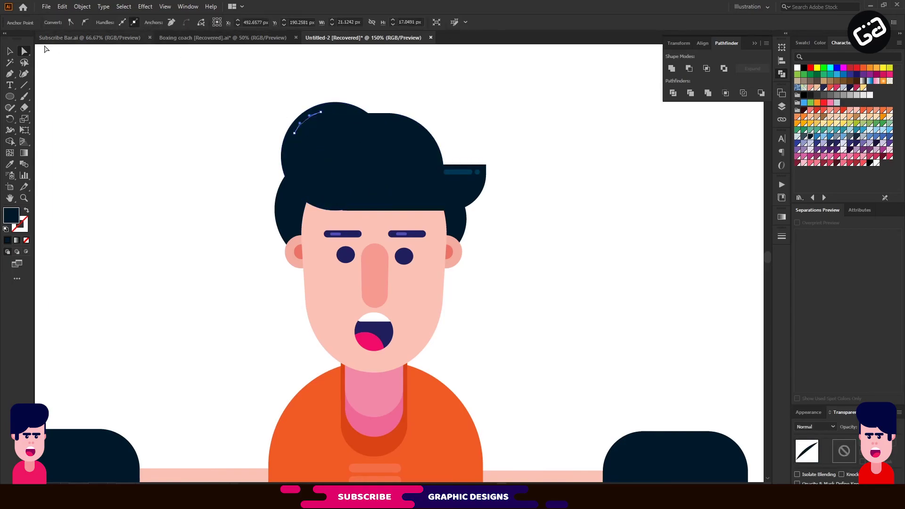
Give the hair arc a 5 pt stroke in blue #03476d with round caps and no fill
{"action": "key", "text": "v"}
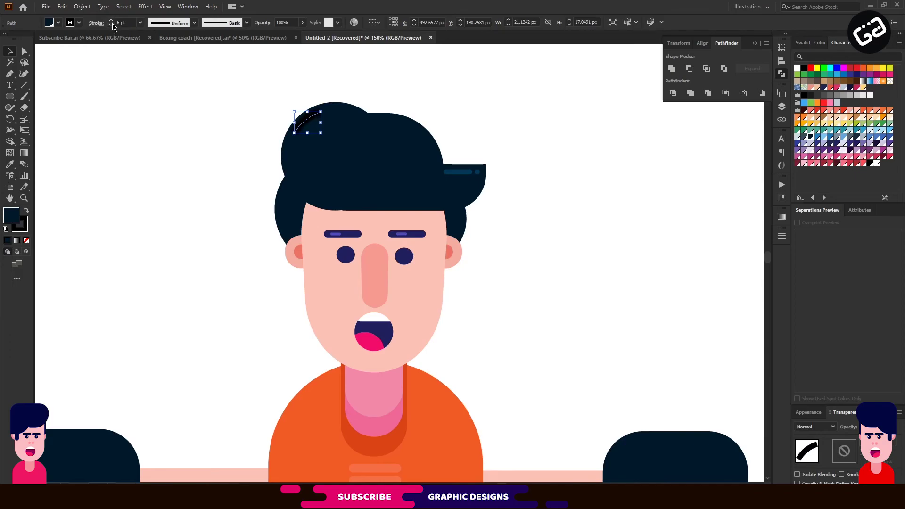
{"action": "left_click", "coordinate": [111, 25]}
{"action": "double_click", "coordinate": [11, 216]}
{"action": "type", "text": "03476d"}
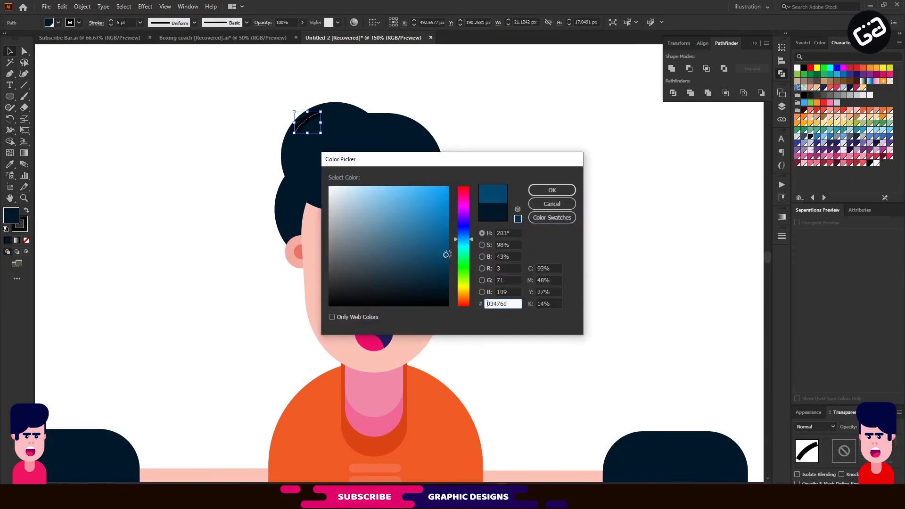
{"action": "left_click", "coordinate": [552, 190]}
{"action": "left_click", "coordinate": [96, 23]}
{"action": "left_click", "coordinate": [49, 45]}
{"action": "left_click", "coordinate": [144, 214]}
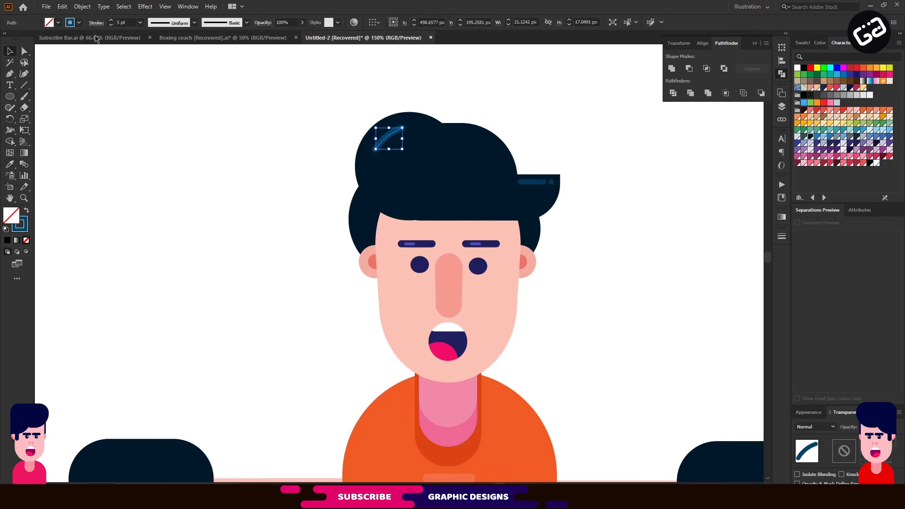
Convert the blue hair arc's stroke into a filled shape with Outline Stroke
{"action": "left_click", "coordinate": [82, 6]}
{"action": "mouse_move", "coordinate": [116, 207]}
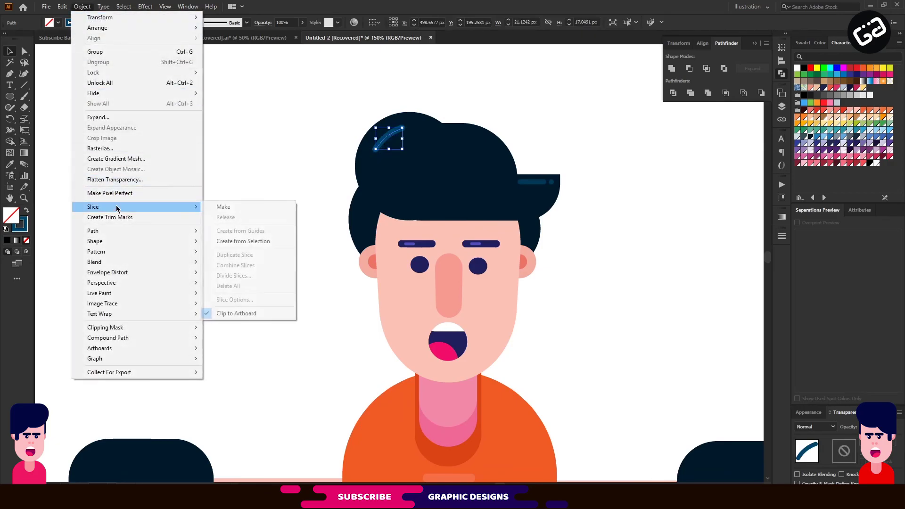
{"action": "mouse_move", "coordinate": [122, 231]}
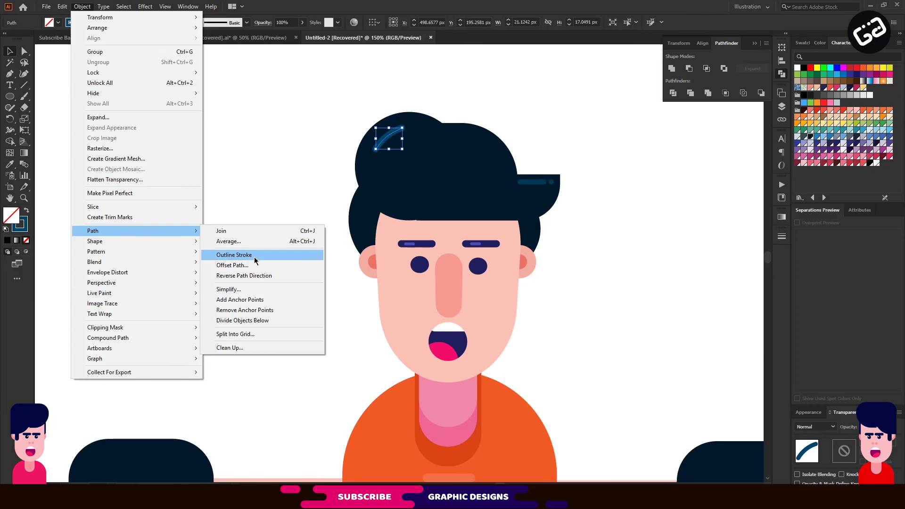
{"action": "left_click", "coordinate": [254, 257]}
{"action": "left_click", "coordinate": [326, 222]}
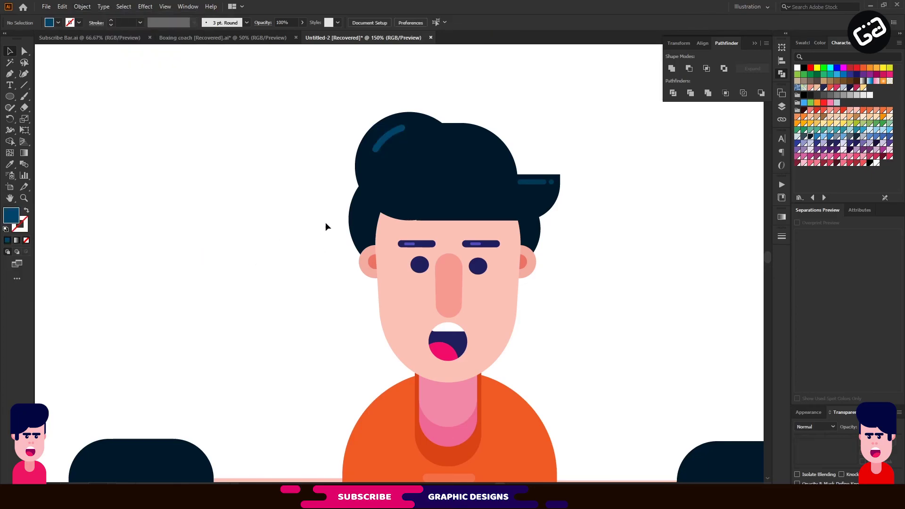
{"action": "left_click", "coordinate": [453, 189]}
{"action": "scroll", "coordinate": [453, 189], "scroll_direction": "down", "scroll_amount": 2}
{"action": "left_click_drag", "start_coordinate": [541, 193], "coordinate": [501, 178]}
{"action": "scroll", "coordinate": [442, 242], "scroll_direction": "down", "scroll_amount": 1}
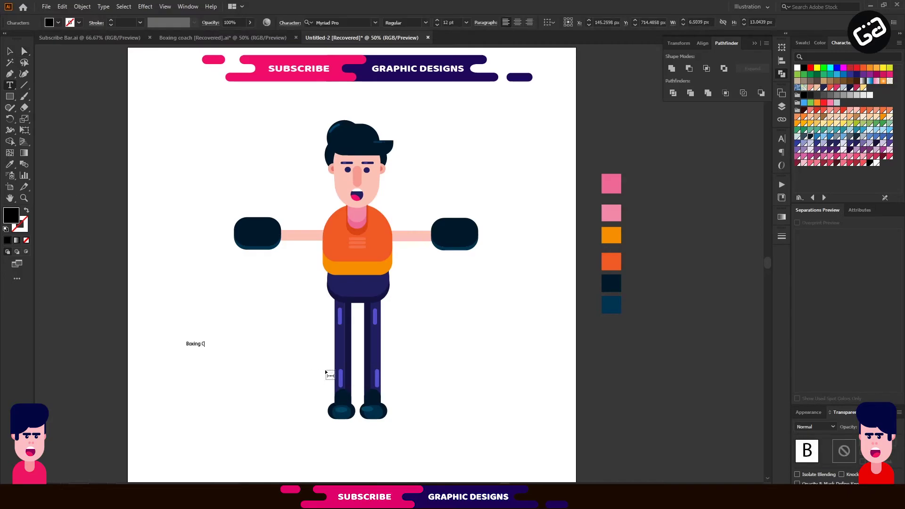
Caption the figure "Boxing Coach" in white on a dark rounded label below the feet, and shrink the text inside the label
{"action": "key", "text": "ctrl+a"}
{"action": "type", "text": "bal"}
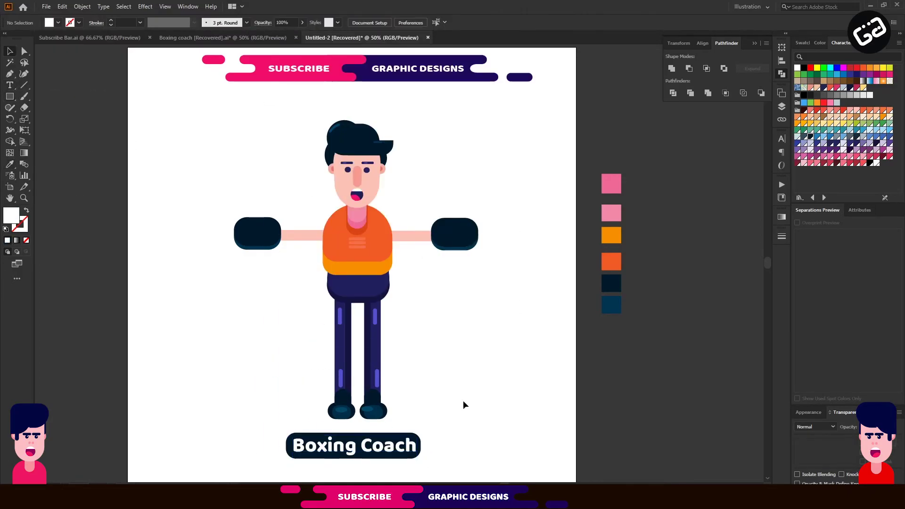
{"action": "left_click", "coordinate": [392, 445]}
{"action": "left_click_drag", "start_coordinate": [418, 432], "coordinate": [409, 434]}
{"action": "left_click", "coordinate": [476, 405]}
Select all shapes of the boxer figure and group them
{"action": "scroll", "coordinate": [477, 405], "scroll_direction": "up", "scroll_amount": 1}
{"action": "left_click_drag", "start_coordinate": [511, 113], "coordinate": [208, 427]}
{"action": "key", "text": "ctrl+g"}
{"action": "left_click", "coordinate": [217, 427]}
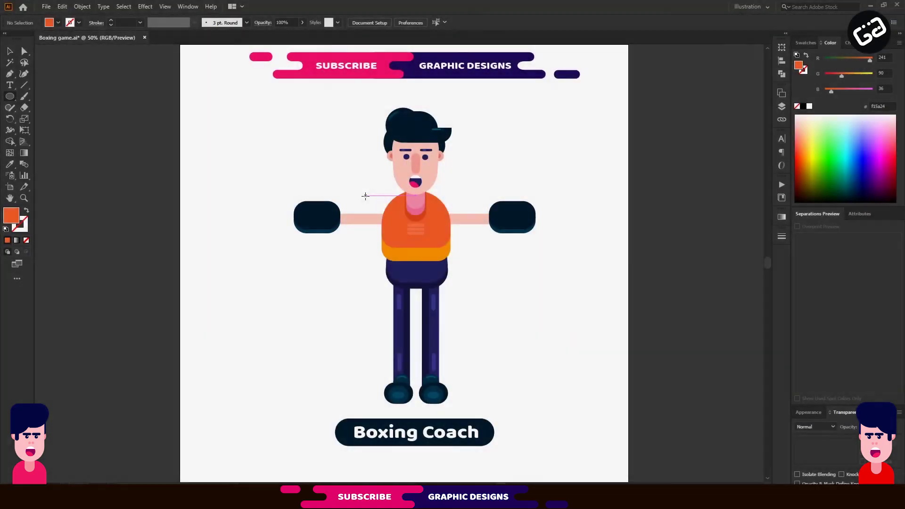
Draw a 97 × 81 px orange ellipse over one shoulder and place a matching copy on the other shoulder
{"action": "left_click_drag", "start_coordinate": [405, 233], "coordinate": [407, 235]}
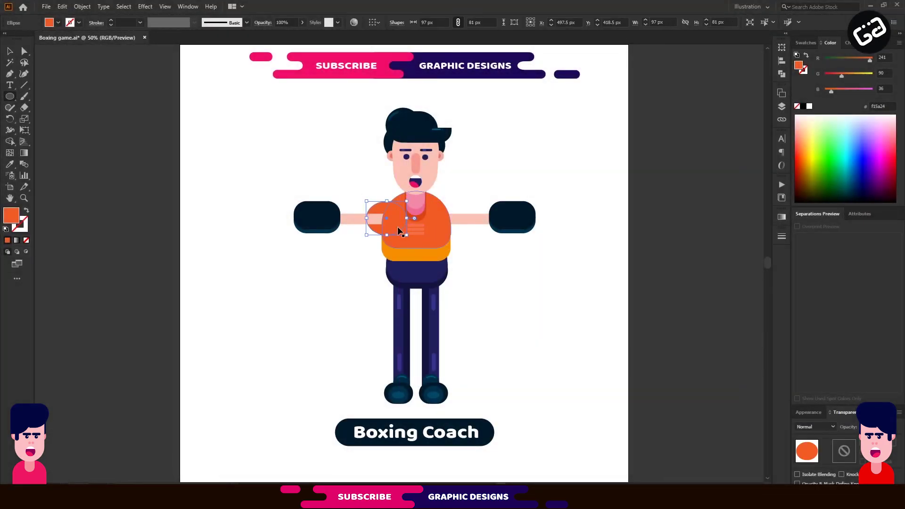
{"action": "key", "text": "v"}
{"action": "mouse_move", "coordinate": [385, 229]}
{"action": "left_mouse_down"}
{"action": "mouse_move", "coordinate": [445, 229]}
{"action": "mouse_move", "coordinate": [402, 232]}
{"action": "left_mouse_up"}
{"action": "left_click", "coordinate": [485, 176]}
Overlay the figure's left-hand shoulder with a 73 × 61 px copy of its ellipse and give it a 2 pt stroke
{"action": "left_click", "coordinate": [374, 222]}
{"action": "left_click", "coordinate": [113, 21]}
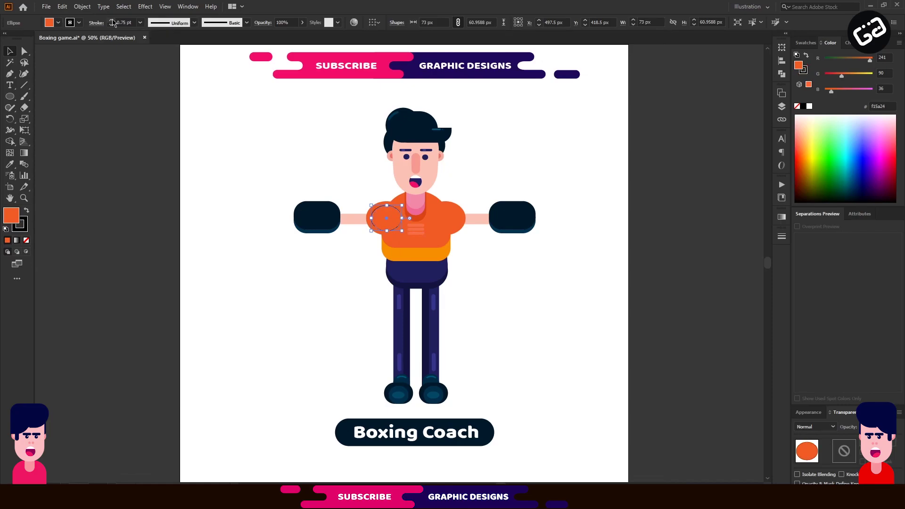
{"action": "double_click", "coordinate": [11, 216]}
{"action": "left_click", "coordinate": [423, 187]}
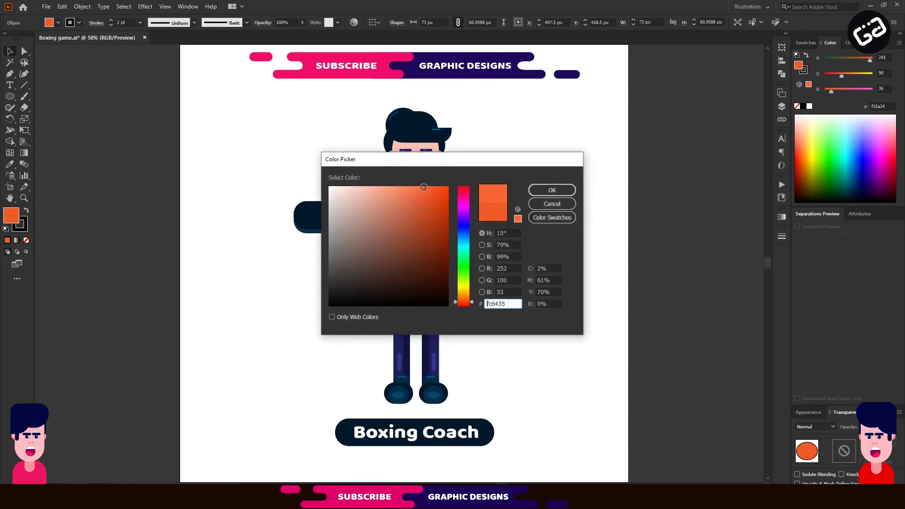
{"action": "key", "text": "Return"}
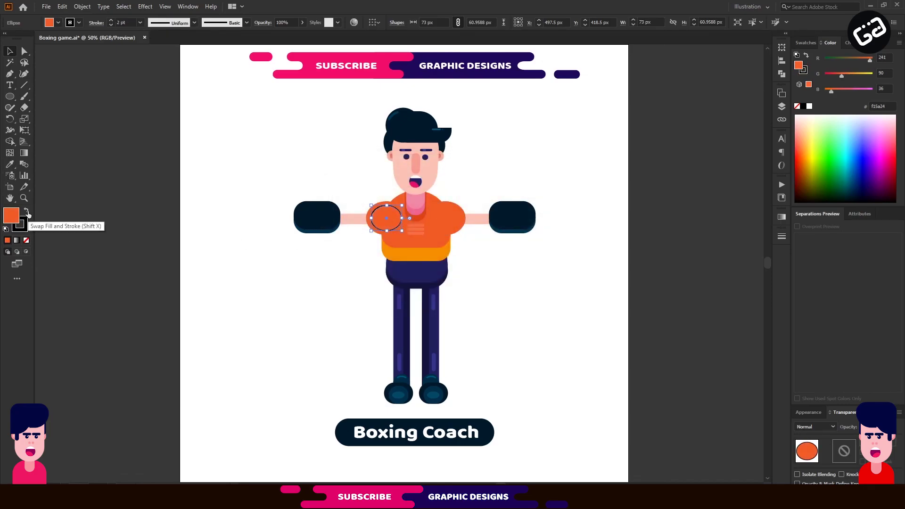
Remove the inner shoulder ellipse's fill and set its stroke to light orange #ff7348 at 4 pt
{"action": "left_click", "coordinate": [26, 211]}
{"action": "left_click", "coordinate": [27, 241]}
{"action": "double_click", "coordinate": [23, 228]}
{"action": "left_click_drag", "start_coordinate": [406, 189], "coordinate": [415, 185]}
{"action": "left_click", "coordinate": [551, 191]}
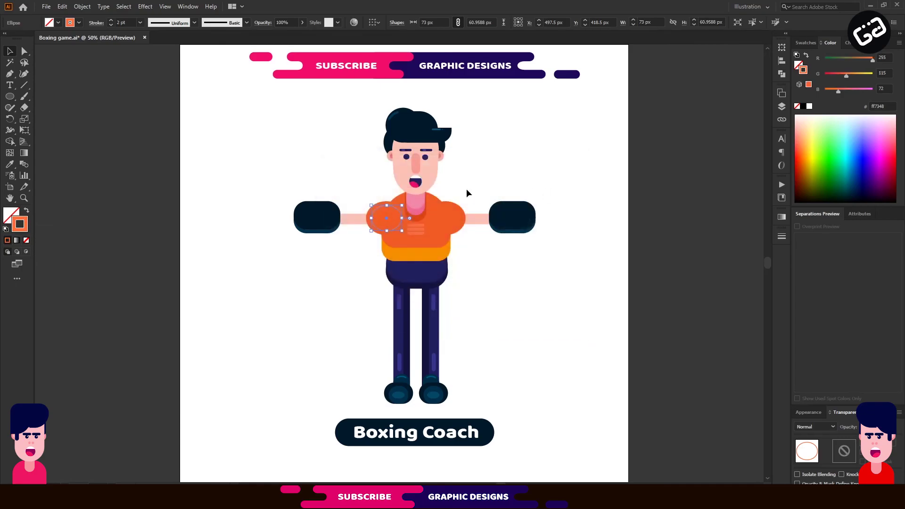
{"action": "scroll", "coordinate": [373, 225], "scroll_direction": "up", "scroll_amount": 4}
{"action": "left_click", "coordinate": [111, 21]}
{"action": "left_click", "coordinate": [111, 20]}
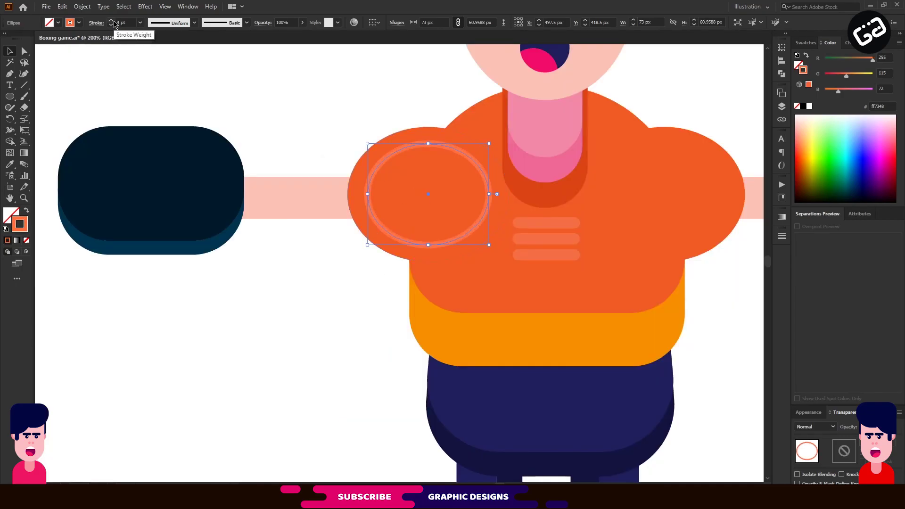
Add two anchor points on the inner shoulder ellipse's upper-left curve and delete its other points to leave a short arc
{"action": "left_click", "coordinate": [373, 175]}
{"action": "left_click", "coordinate": [419, 144]}
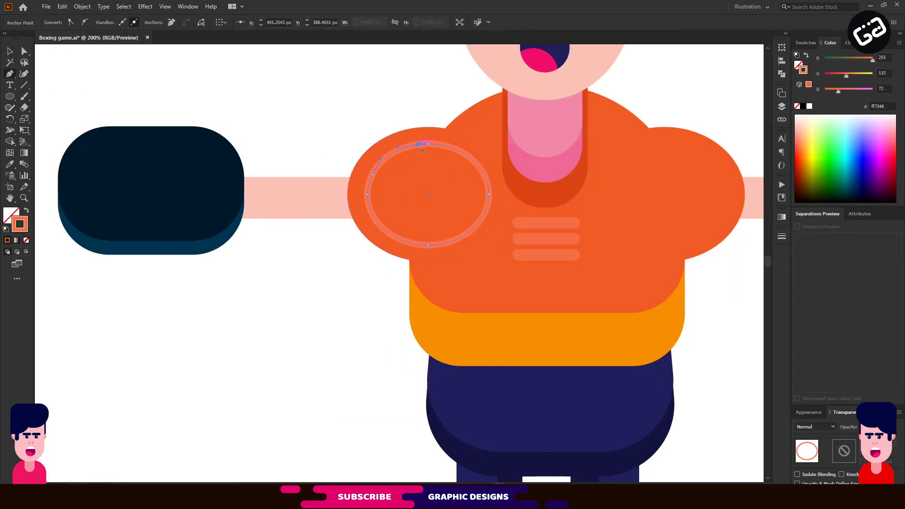
{"action": "left_click", "coordinate": [490, 194], "text": "shift"}
{"action": "key", "text": "Delete"}
Round the ends of the shoulder highlight arc and thicken its stroke to 5 pt
{"action": "left_click", "coordinate": [96, 22]}
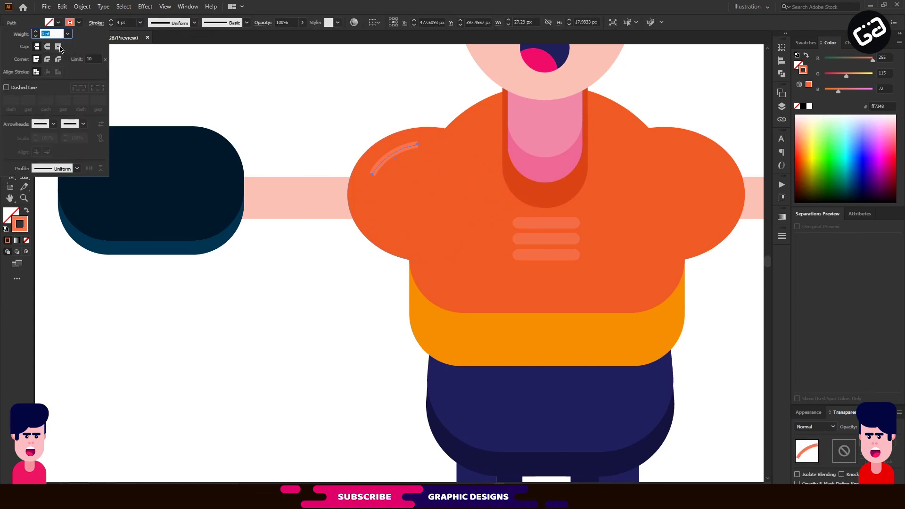
{"action": "left_click", "coordinate": [267, 87]}
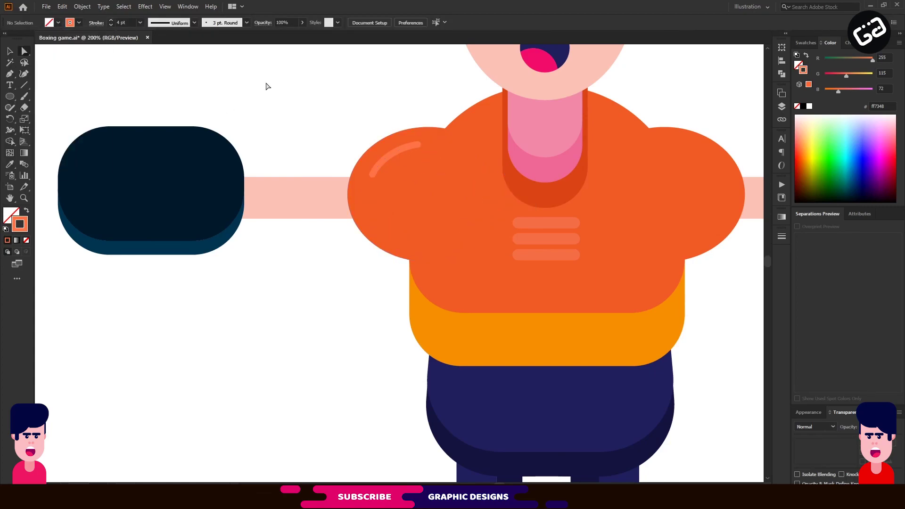
{"action": "left_click", "coordinate": [389, 160]}
{"action": "scroll", "coordinate": [350, 144], "scroll_direction": "down", "scroll_amount": 1}
{"action": "scroll", "coordinate": [314, 145], "scroll_direction": "right", "scroll_amount": 2}
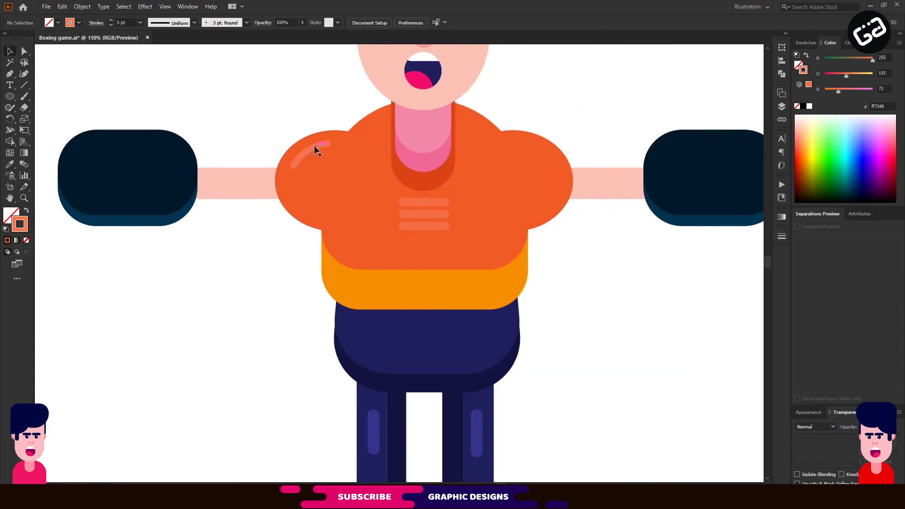
Make a vertically reflected copy of the shoulder highlight arc and move it onto the opposite shoulder
{"action": "right_click", "coordinate": [315, 146]}
{"action": "mouse_move", "coordinate": [358, 293]}
{"action": "left_click", "coordinate": [438, 329]}
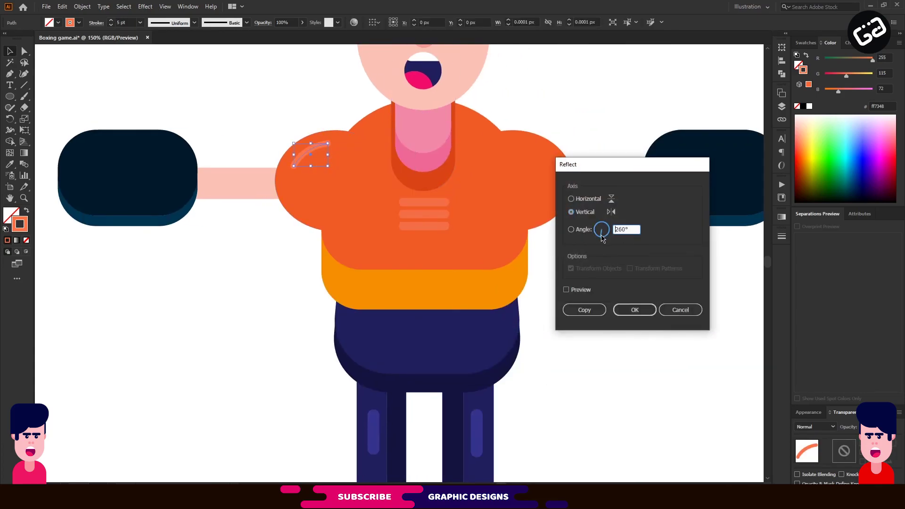
{"action": "left_click", "coordinate": [585, 310]}
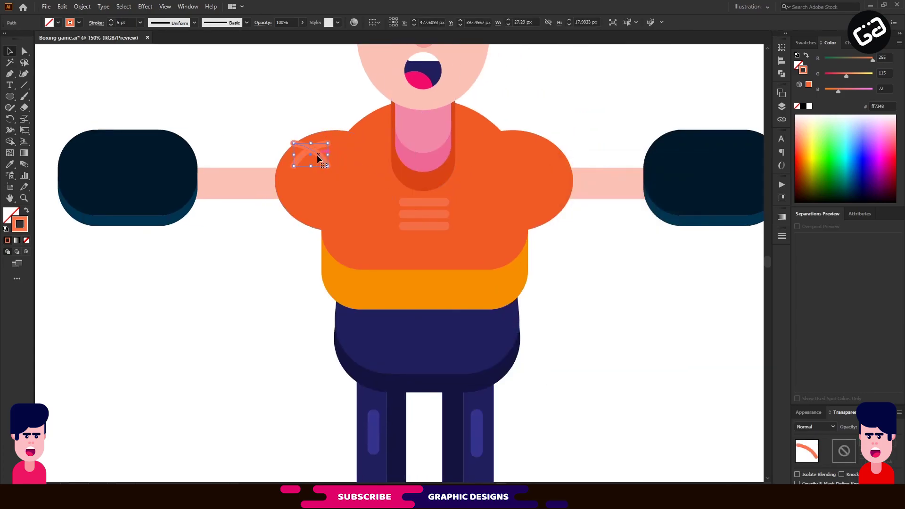
{"action": "left_click_drag", "start_coordinate": [323, 159], "coordinate": [547, 154]}
{"action": "left_click", "coordinate": [582, 127]}
{"action": "scroll", "coordinate": [408, 194], "scroll_direction": "down", "scroll_amount": 3}
{"action": "scroll", "coordinate": [409, 194], "scroll_direction": "up", "scroll_amount": 2}
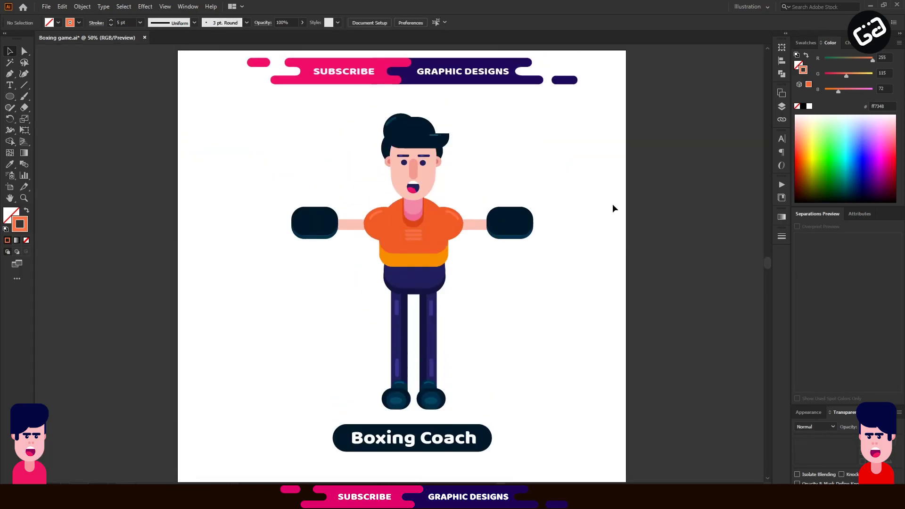